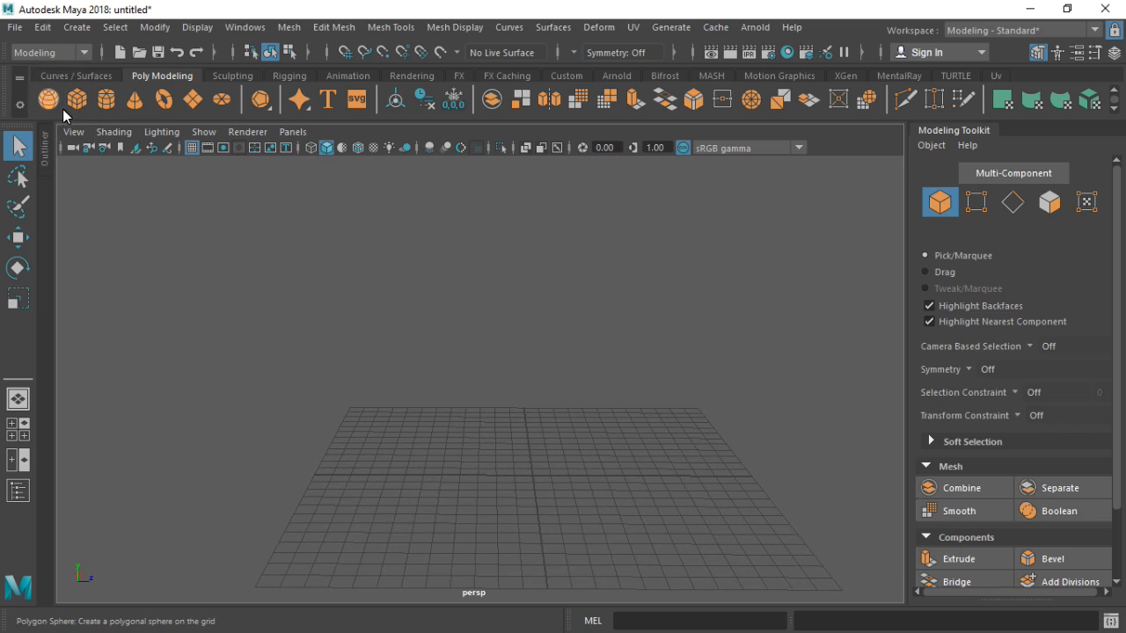
# - Create a polygon plane, scale it up to cover the whole grid as a ground surface, and hide the viewport grid
pyautogui.rightClick(219, 105)
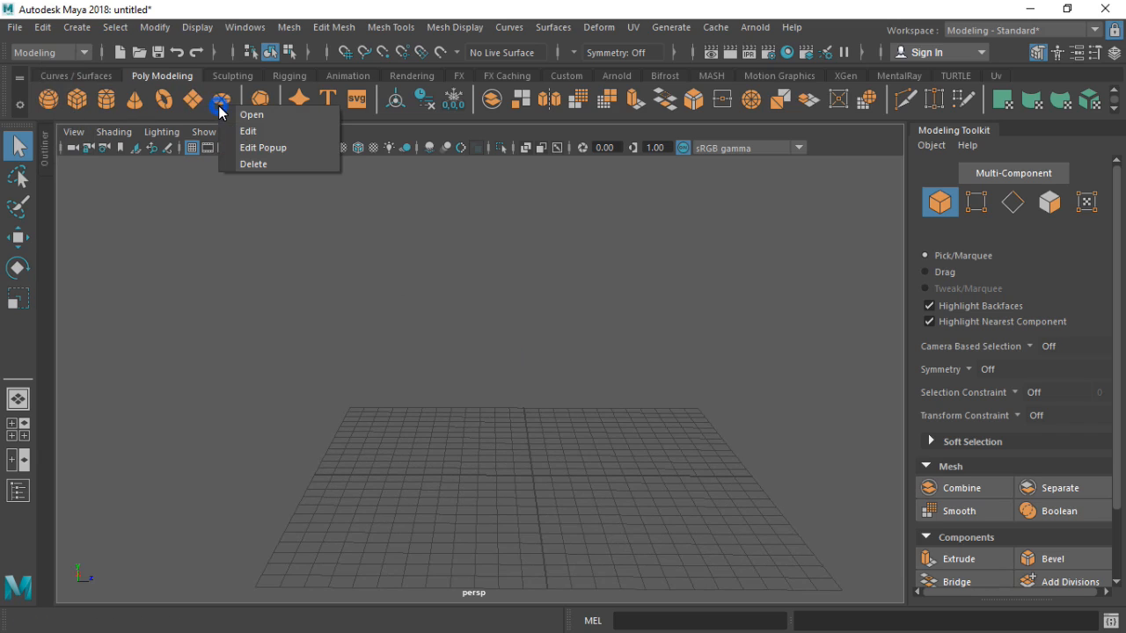
pyautogui.click(190, 104)
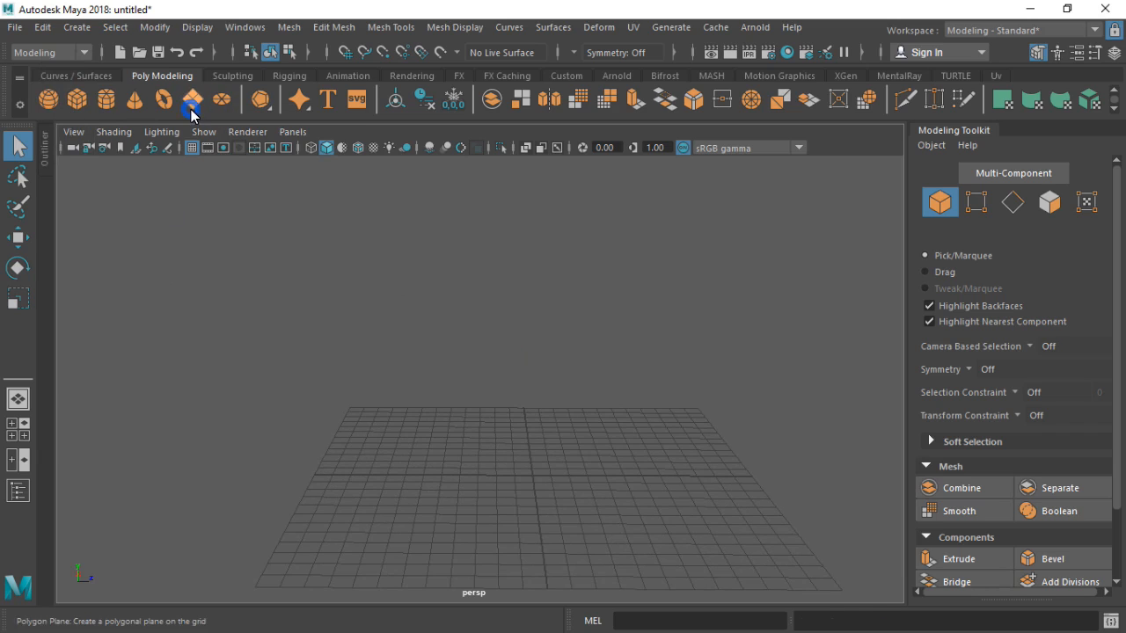
pyautogui.click(190, 102)
pyautogui.press('w')
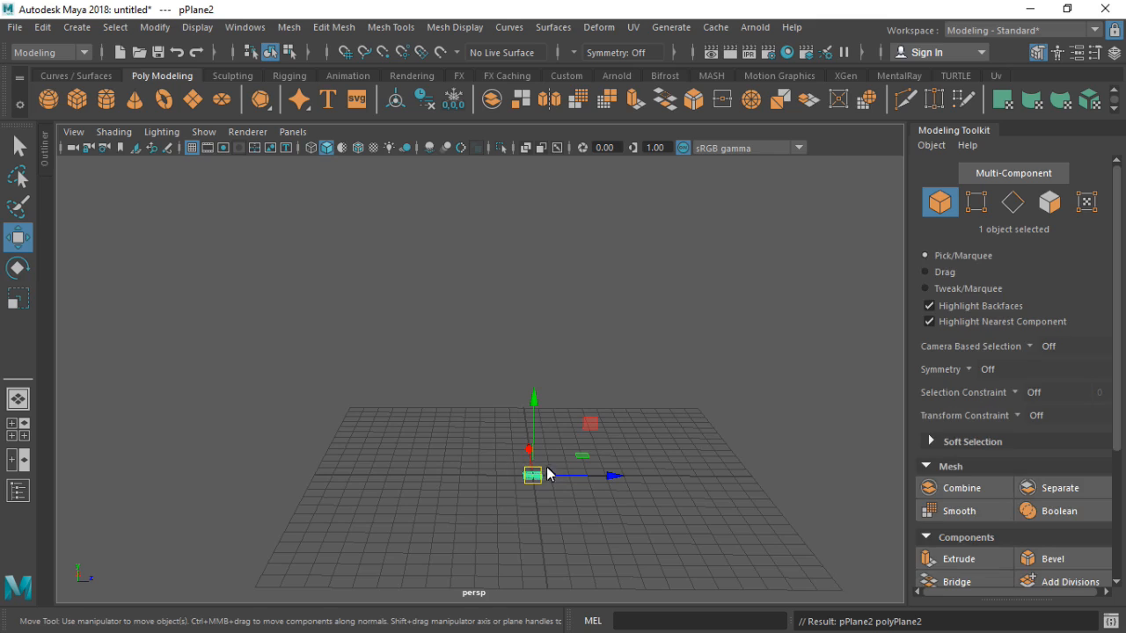
pyautogui.press('r')
pyautogui.moveTo(542, 483); pyautogui.dragTo(830, 541)
pyautogui.click(743, 367)
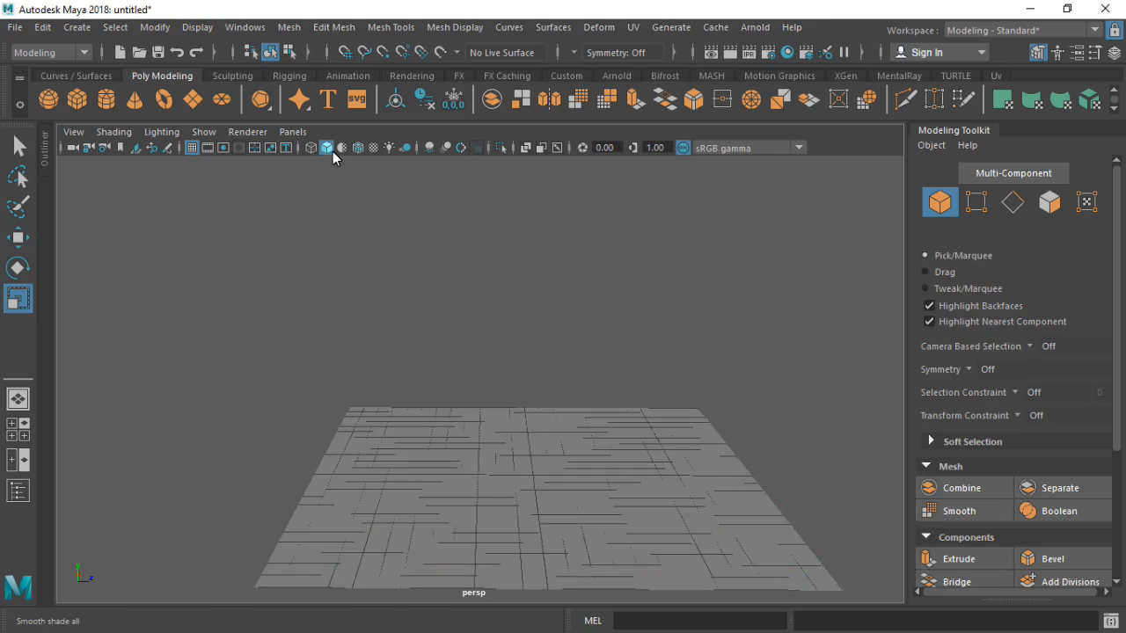
pyautogui.click(195, 149)
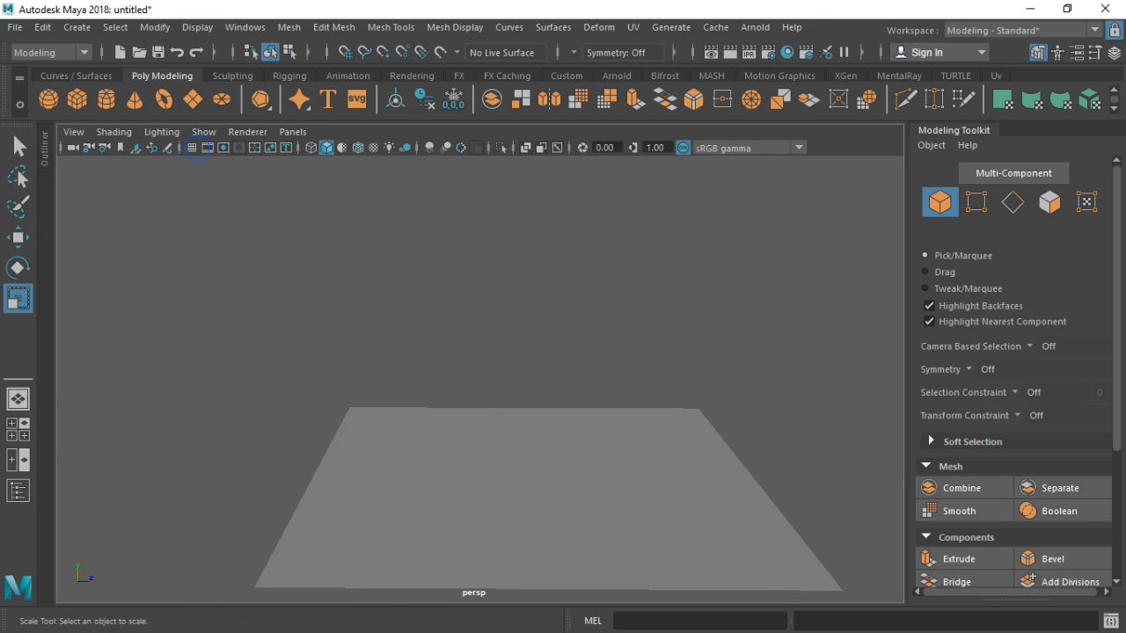
# - Create a polygon cube and raise it to about 4.15 cm above the ground plane
pyautogui.click(79, 108)
pyautogui.press('w')
pyautogui.moveTo(541, 425); pyautogui.dragTo(519, 345)
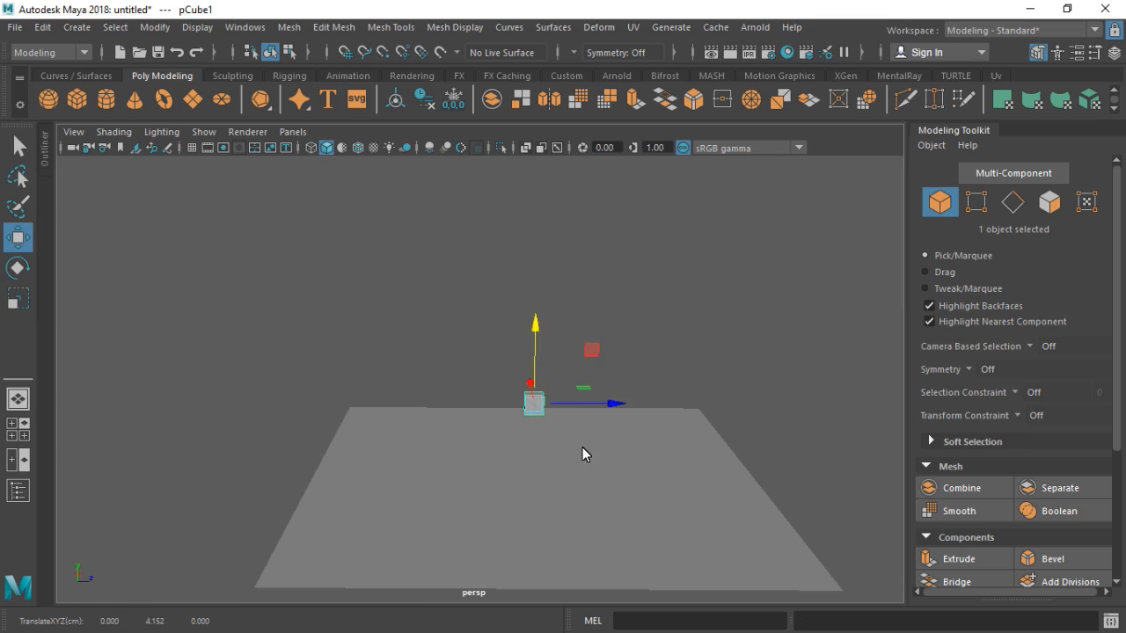
pyautogui.keyDown('alt'); pyautogui.moveTo(583, 446); pyautogui.dragTo(654, 456, button='right'); pyautogui.keyUp('alt')
pyautogui.keyDown('alt'); pyautogui.moveTo(653, 455); pyautogui.dragTo(613, 438, button='middle'); pyautogui.keyUp('alt')
# - Scale the cube into a wide box, about 3.4 in X and 2.6 in Z, and lower it slightly
pyautogui.press('e')
pyautogui.press('r')
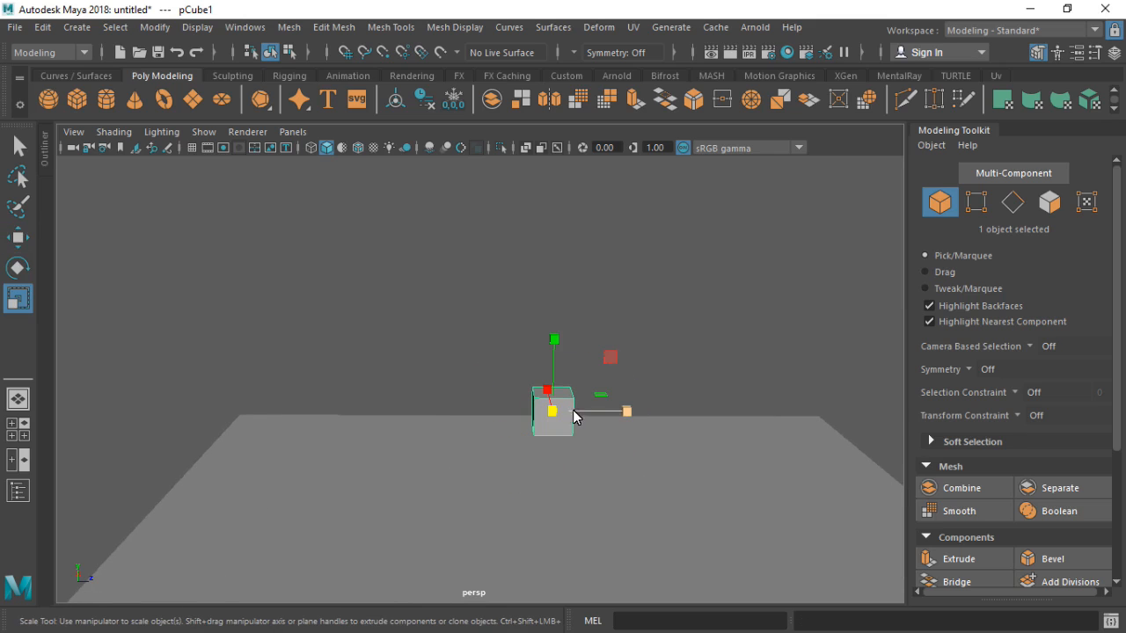
pyautogui.moveTo(629, 418); pyautogui.dragTo(699, 435)
pyautogui.keyDown('alt'); pyautogui.moveTo(542, 489); pyautogui.dragTo(789, 464); pyautogui.keyUp('alt')
pyautogui.scroll(5, 675, 443)
pyautogui.keyDown('alt'); pyautogui.moveTo(675, 443); pyautogui.dragTo(625, 464, button='middle'); pyautogui.keyUp('alt')
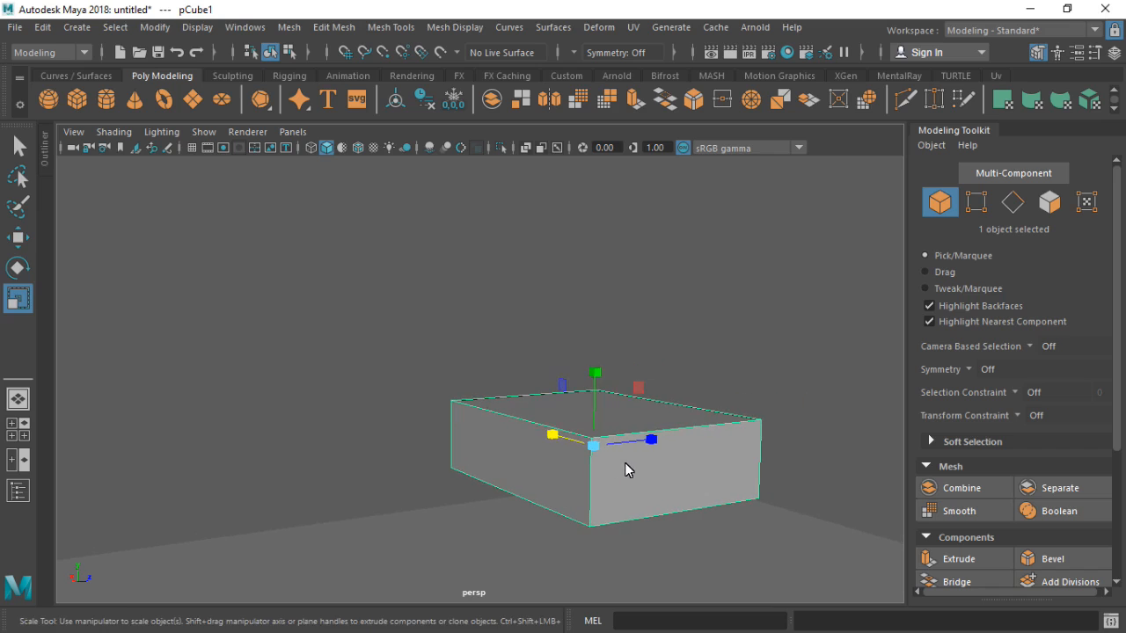
pyautogui.press('w')
pyautogui.moveTo(596, 387); pyautogui.dragTo(595, 419)
pyautogui.keyDown('alt'); pyautogui.moveTo(748, 508); pyautogui.dragTo(512, 492); pyautogui.keyUp('alt')
pyautogui.keyDown('alt'); pyautogui.moveTo(512, 491); pyautogui.dragTo(526, 449, button='middle'); pyautogui.keyUp('alt')
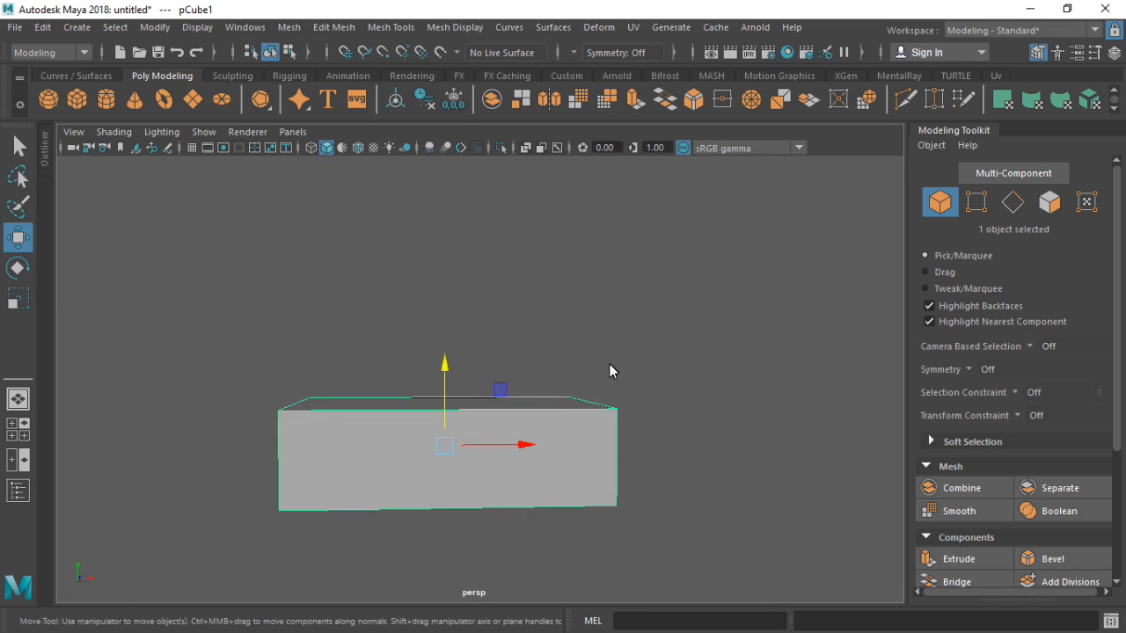
# - Cut two horizontal edge loops around the sides of the box with Multi-Cut and return to object selection
pyautogui.click(905, 100)
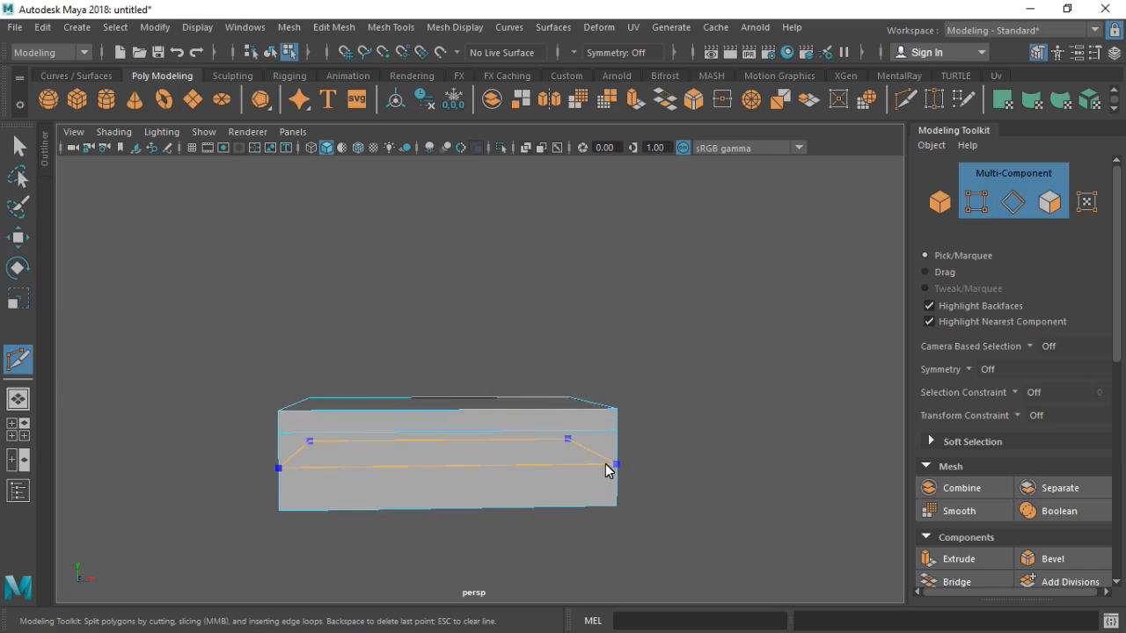
pyautogui.keyDown('ctrl'); pyautogui.click(605, 471); pyautogui.keyUp('ctrl')
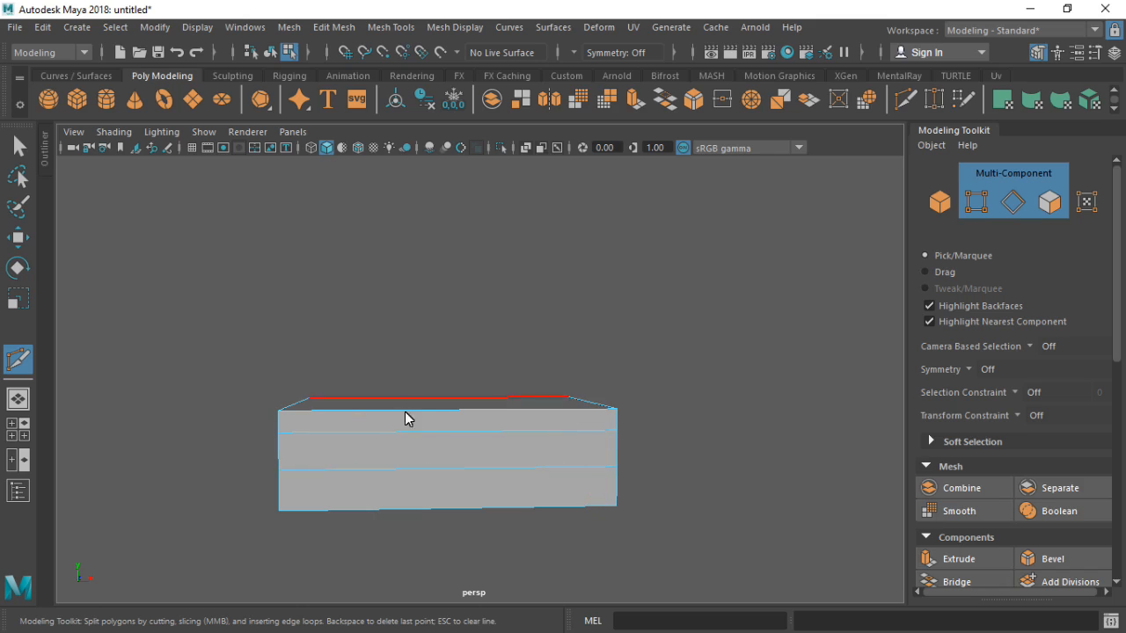
pyautogui.moveTo(405, 149); pyautogui.dragTo(492, 103, button='right')
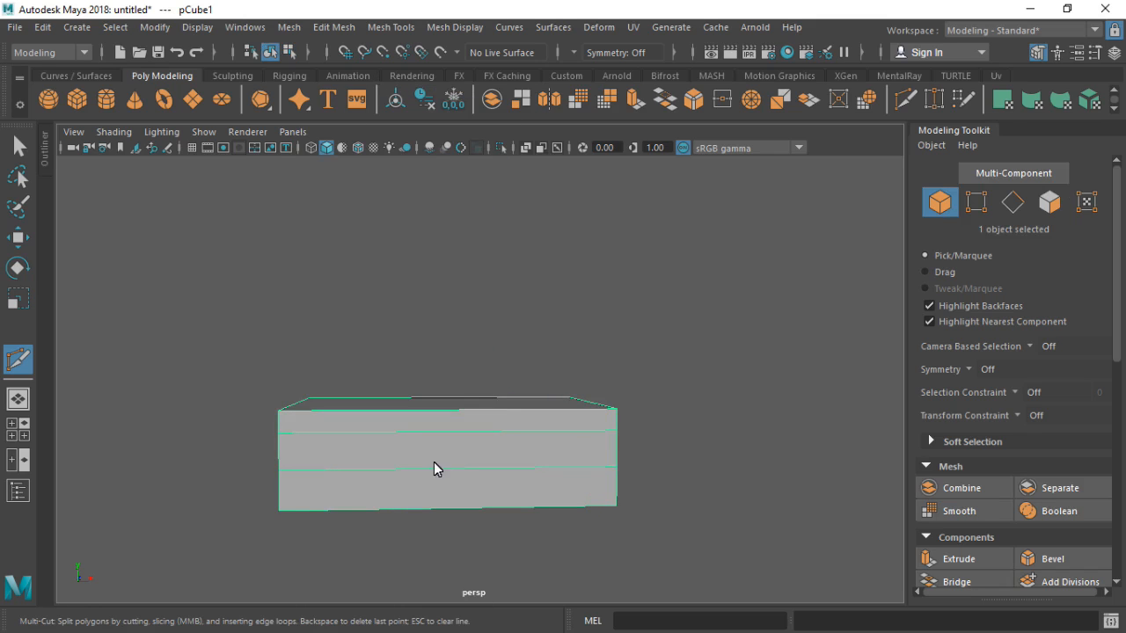
pyautogui.click(21, 148)
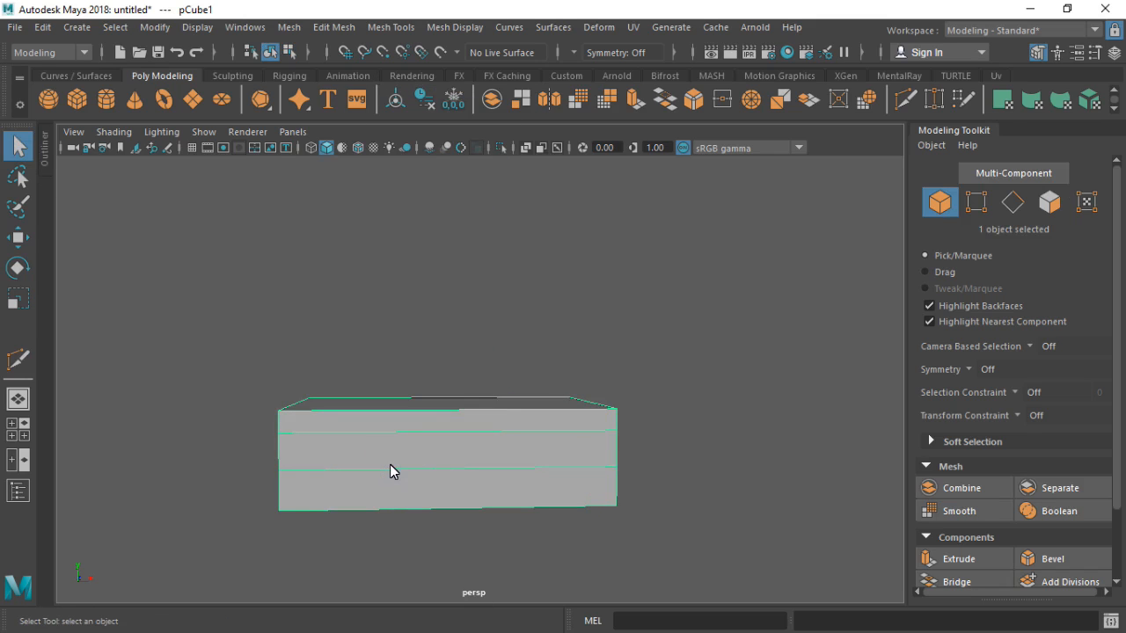
# - Flatten the box to a Y scale of about 0.62 and check its shape in smooth preview
pyautogui.press('w')
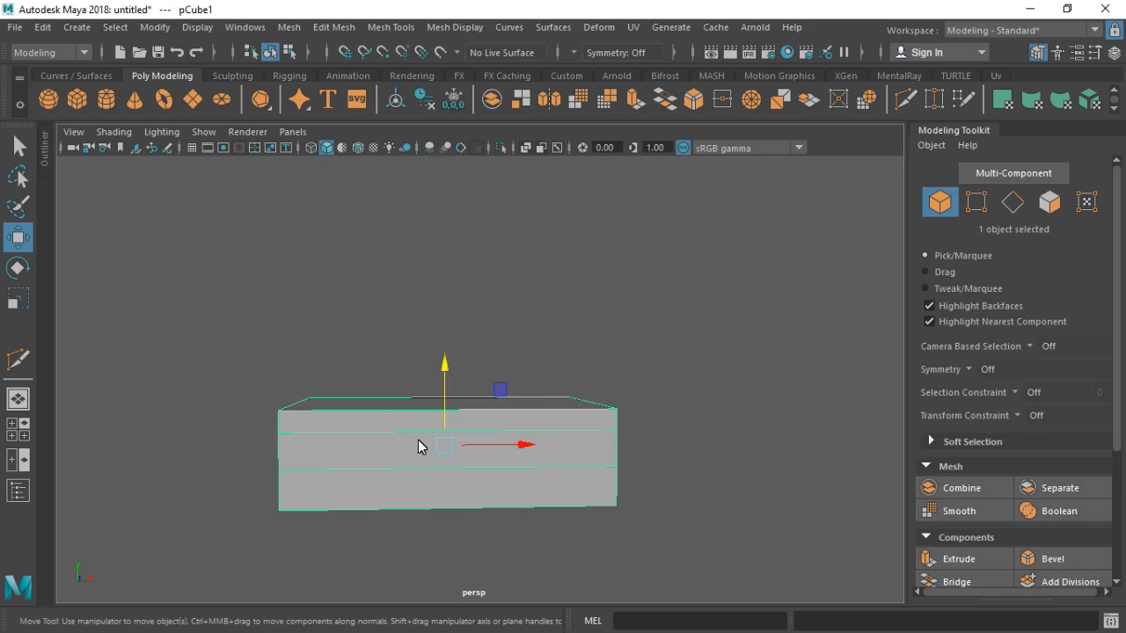
pyautogui.press('e')
pyautogui.press('r')
pyautogui.moveTo(442, 376); pyautogui.dragTo(448, 402)
pyautogui.press('3')
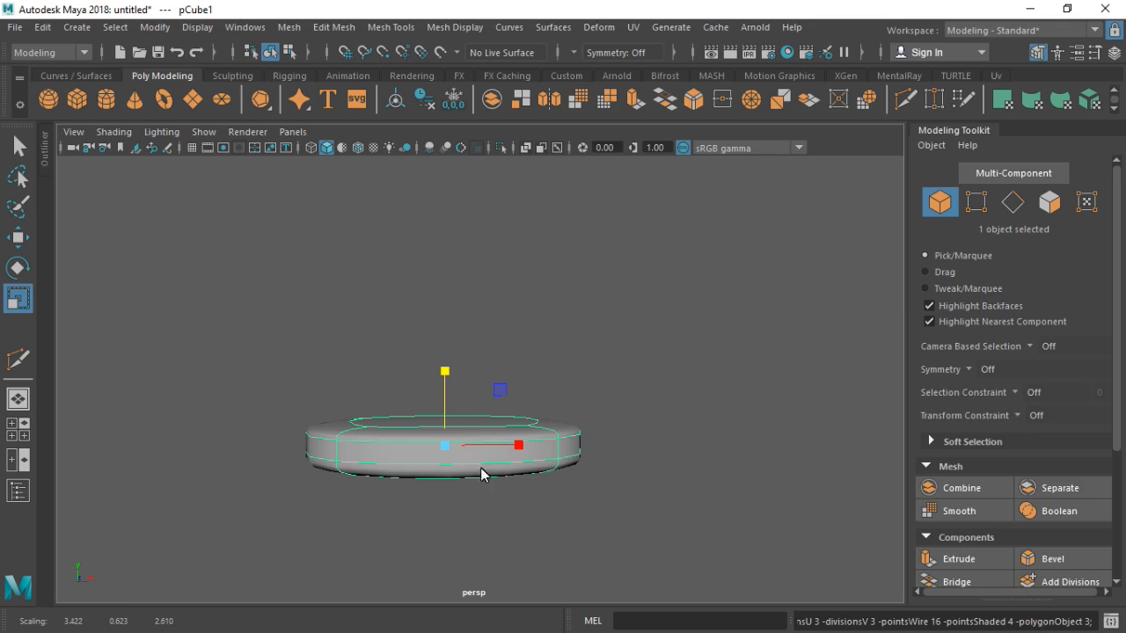
pyautogui.keyDown('alt'); pyautogui.moveTo(594, 434); pyautogui.dragTo(601, 478); pyautogui.keyUp('alt')
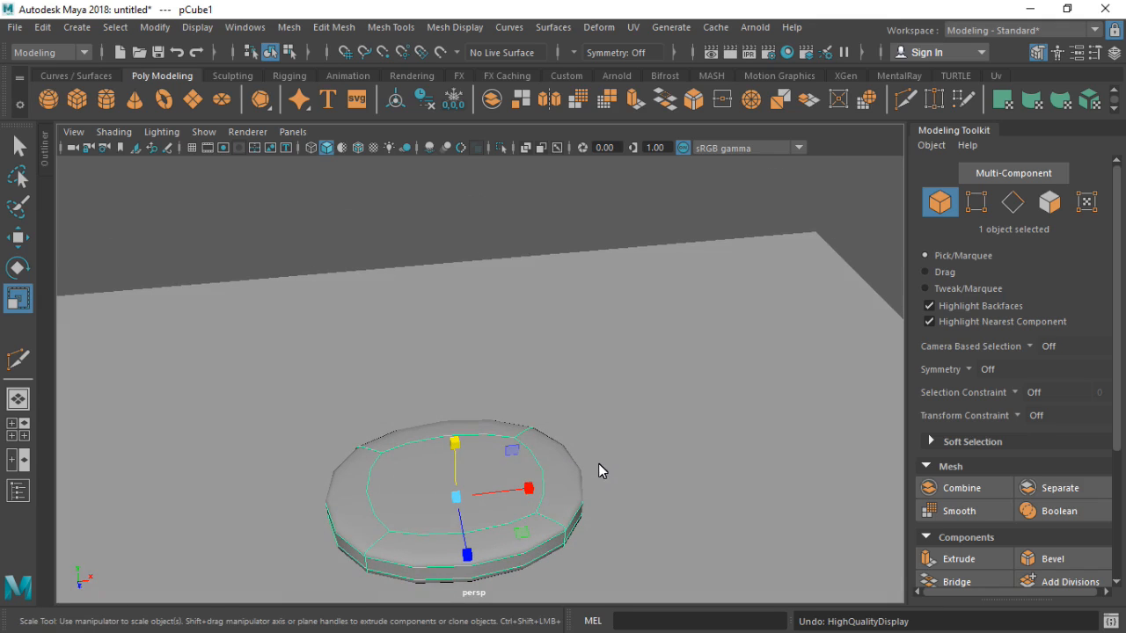
pyautogui.press('1')
# - Insert a series of edge loops across the flattened box with Multi-Cut, near both ends and in between
pyautogui.keyDown('alt'); pyautogui.moveTo(594, 453); pyautogui.dragTo(549, 504); pyautogui.keyUp('alt')
pyautogui.click(934, 99)
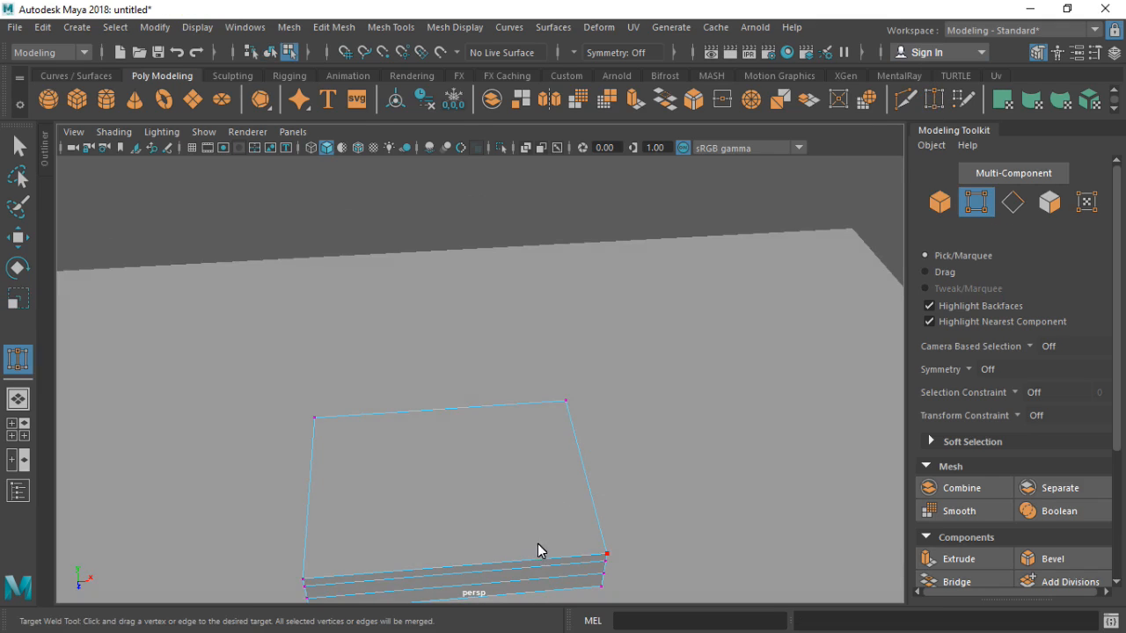
pyautogui.keyDown('alt'); pyautogui.moveTo(624, 508); pyautogui.dragTo(492, 458); pyautogui.keyUp('alt')
pyautogui.click(905, 98)
pyautogui.click(418, 445)
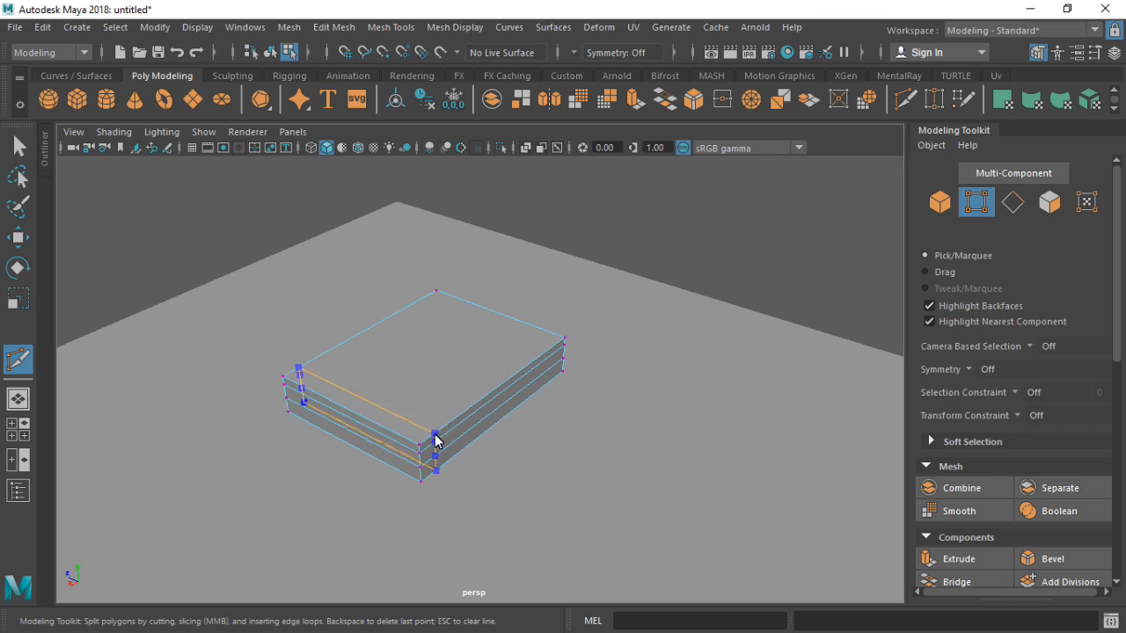
pyautogui.keyDown('ctrl'); pyautogui.click(444, 426); pyautogui.keyUp('ctrl')
pyautogui.keyDown('alt'); pyautogui.moveTo(502, 402); pyautogui.dragTo(498, 440); pyautogui.keyUp('alt')
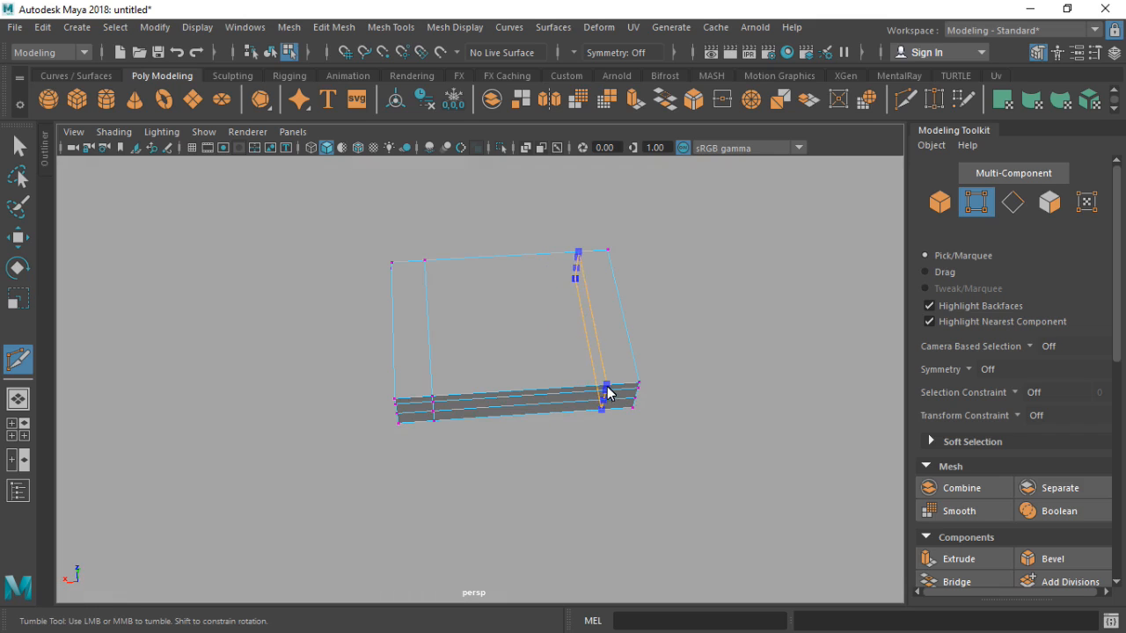
pyautogui.keyDown('ctrl'); pyautogui.click(600, 387); pyautogui.keyUp('ctrl')
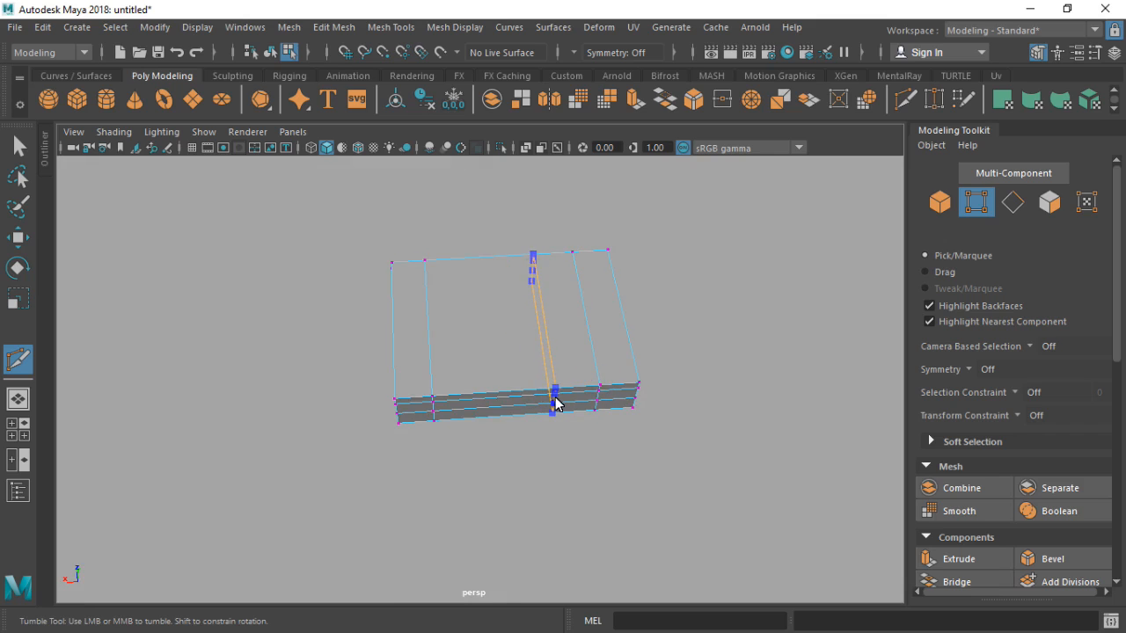
pyautogui.keyDown('ctrl'); pyautogui.click(555, 402); pyautogui.keyUp('ctrl')
pyautogui.keyDown('ctrl'); pyautogui.click(518, 407); pyautogui.keyUp('ctrl')
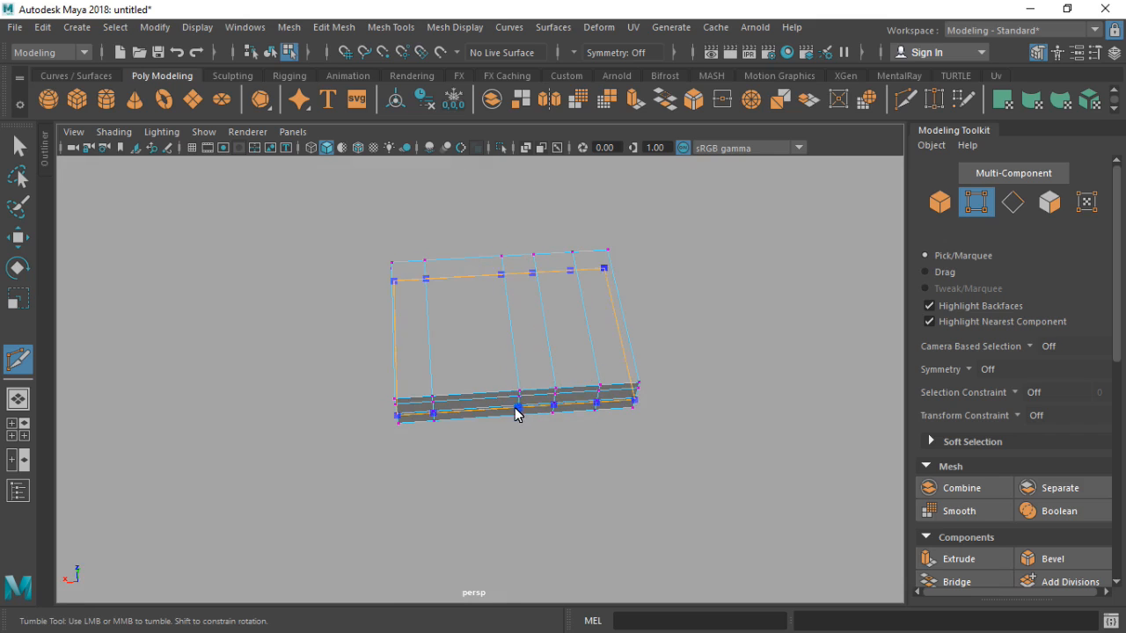
# - Display the box in smooth preview and return to object mode with the Select tool
pyautogui.keyDown('alt'); pyautogui.moveTo(587, 441); pyautogui.dragTo(550, 302); pyautogui.keyUp('alt')
pyautogui.press('3')
pyautogui.moveTo(550, 302); pyautogui.dragTo(606, 104, button='right')
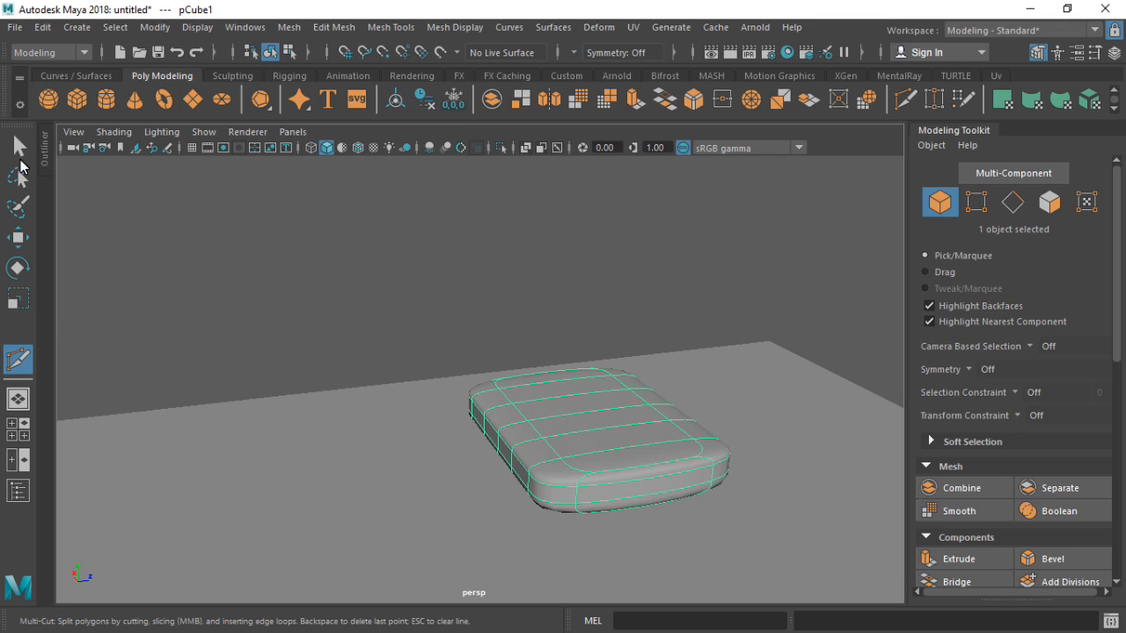
pyautogui.press('q')
pyautogui.keyDown('alt'); pyautogui.moveTo(582, 426); pyautogui.dragTo(640, 422); pyautogui.keyUp('alt')
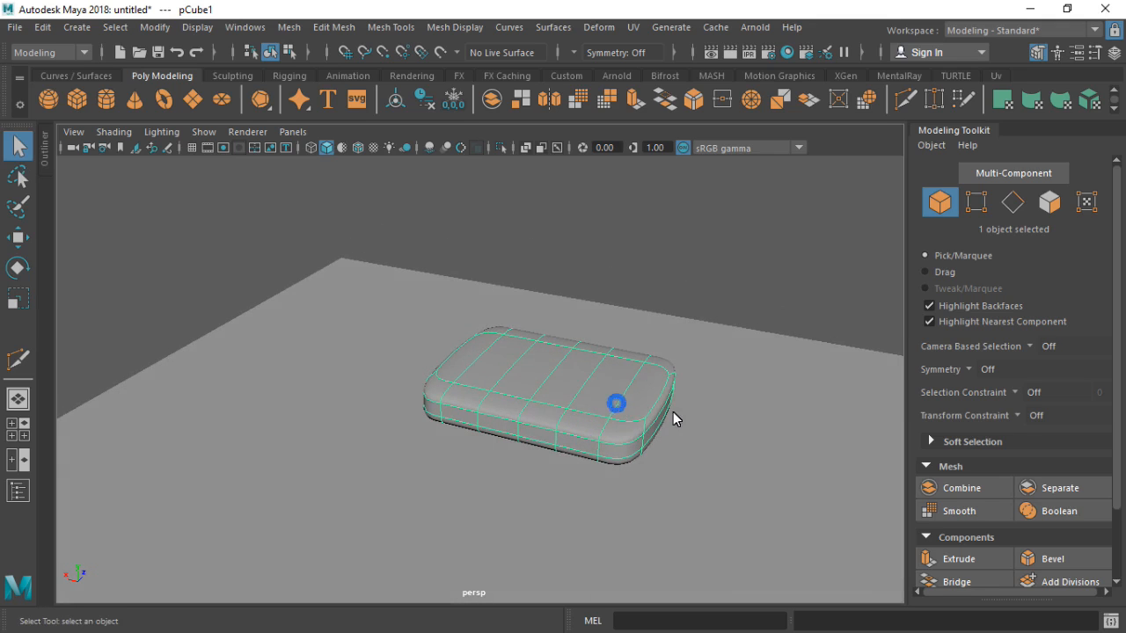
# - Create a polygon cylinder on the ground plane and scale it down uniformly to a small size
pyautogui.press('w')
pyautogui.keyDown('alt'); pyautogui.moveTo(602, 451); pyautogui.dragTo(496, 517); pyautogui.keyUp('alt')
pyautogui.scroll(-3, 728, 448)
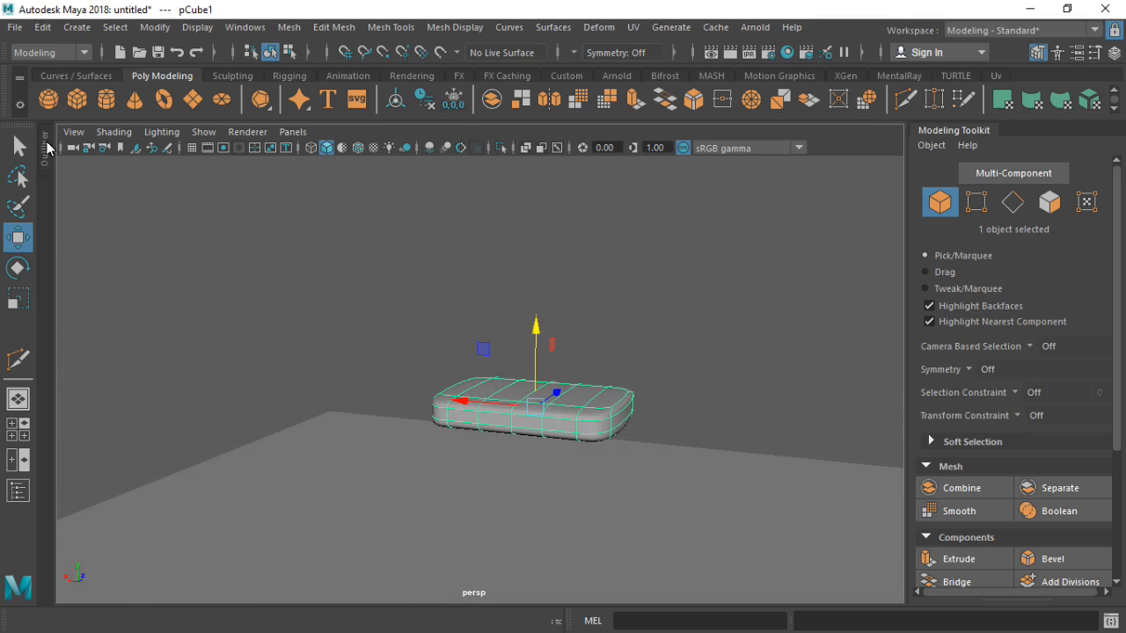
pyautogui.click(104, 99)
pyautogui.press('e')
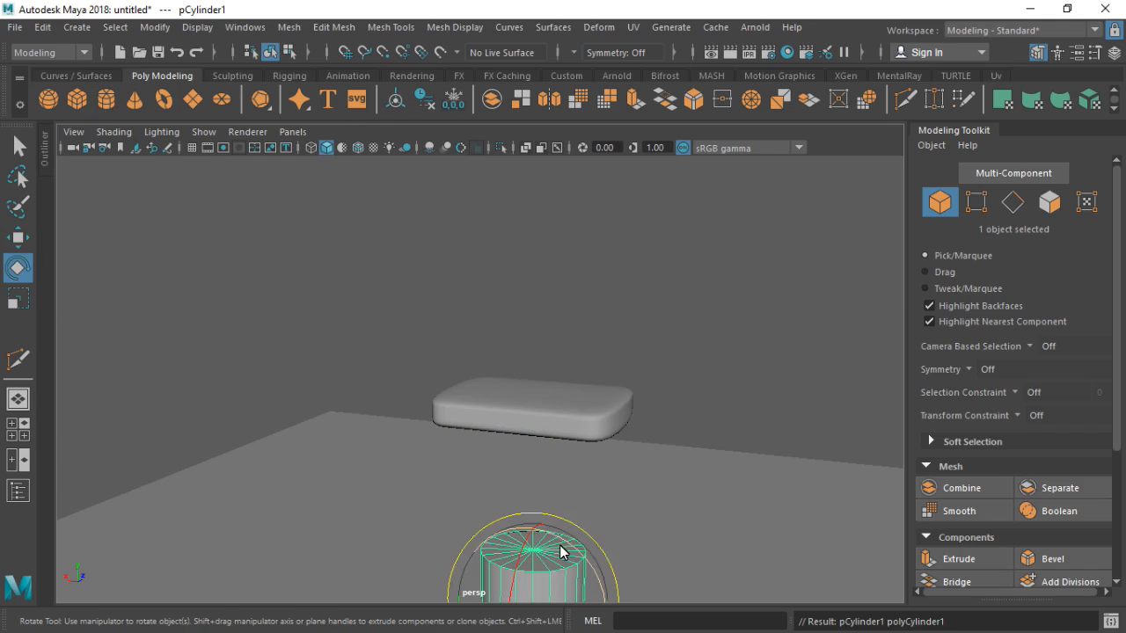
pyautogui.press('r')
pyautogui.keyDown('alt'); pyautogui.moveTo(536, 546); pyautogui.dragTo(533, 469, button='middle'); pyautogui.keyUp('alt')
pyautogui.moveTo(532, 538); pyautogui.dragTo(465, 541)
pyautogui.keyDown('alt'); pyautogui.moveTo(618, 535); pyautogui.dragTo(502, 532); pyautogui.keyUp('alt')
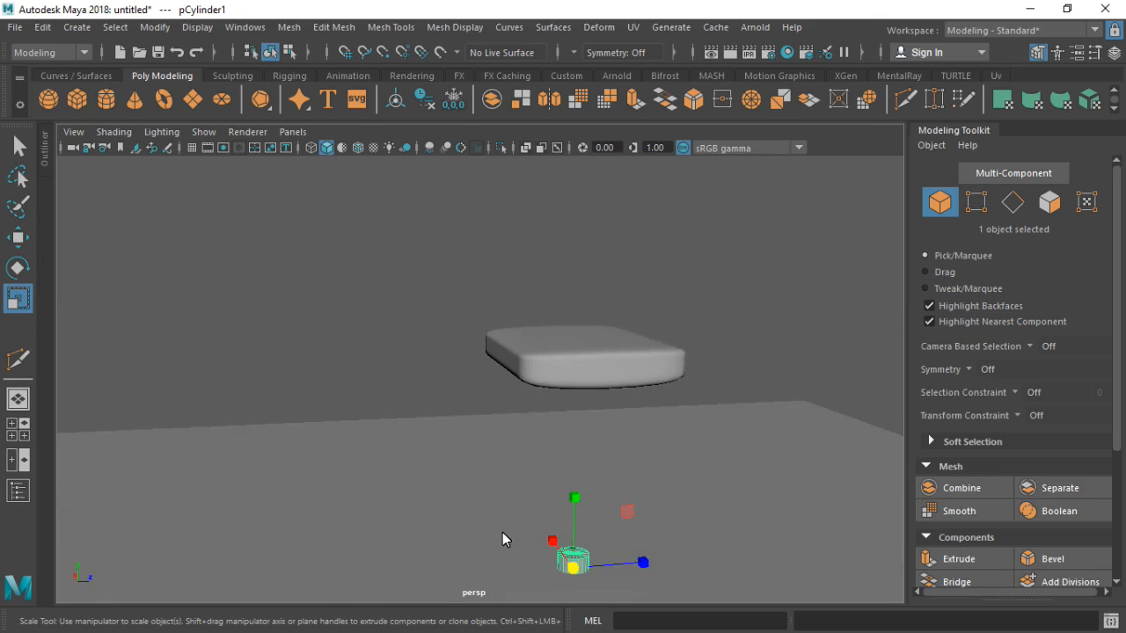
# - Raise the cylinder to about 2.8 cm and move it beneath one corner of the rounded slab
pyautogui.press('w')
pyautogui.moveTo(572, 502); pyautogui.dragTo(552, 345)
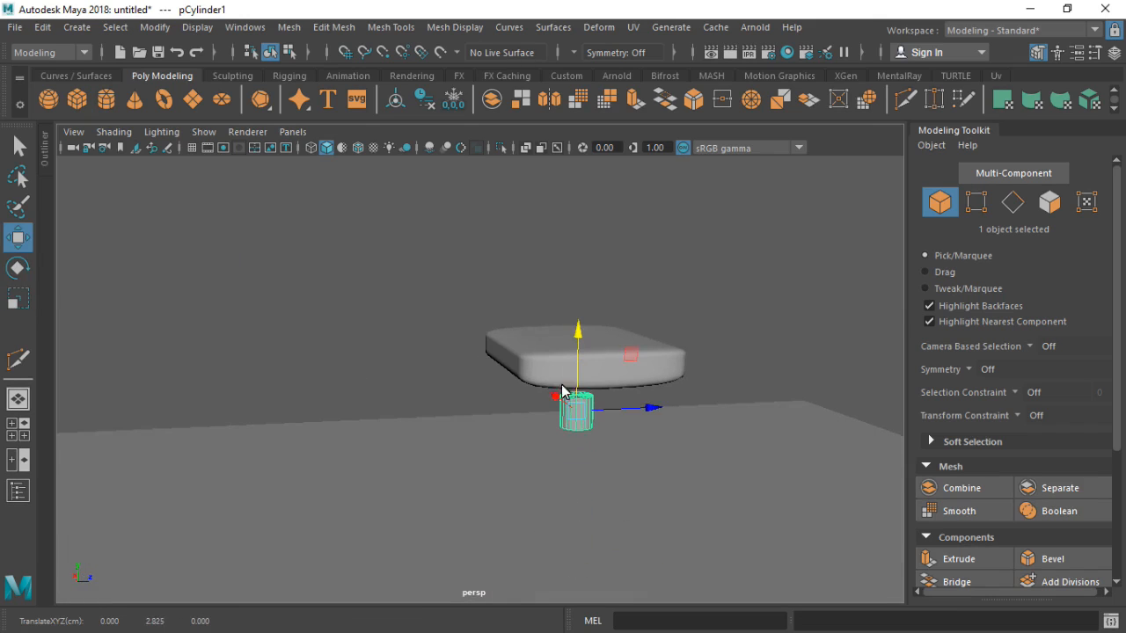
pyautogui.keyDown('alt'); pyautogui.moveTo(558, 485); pyautogui.dragTo(562, 470); pyautogui.keyUp('alt')
pyautogui.moveTo(649, 413); pyautogui.dragTo(607, 415)
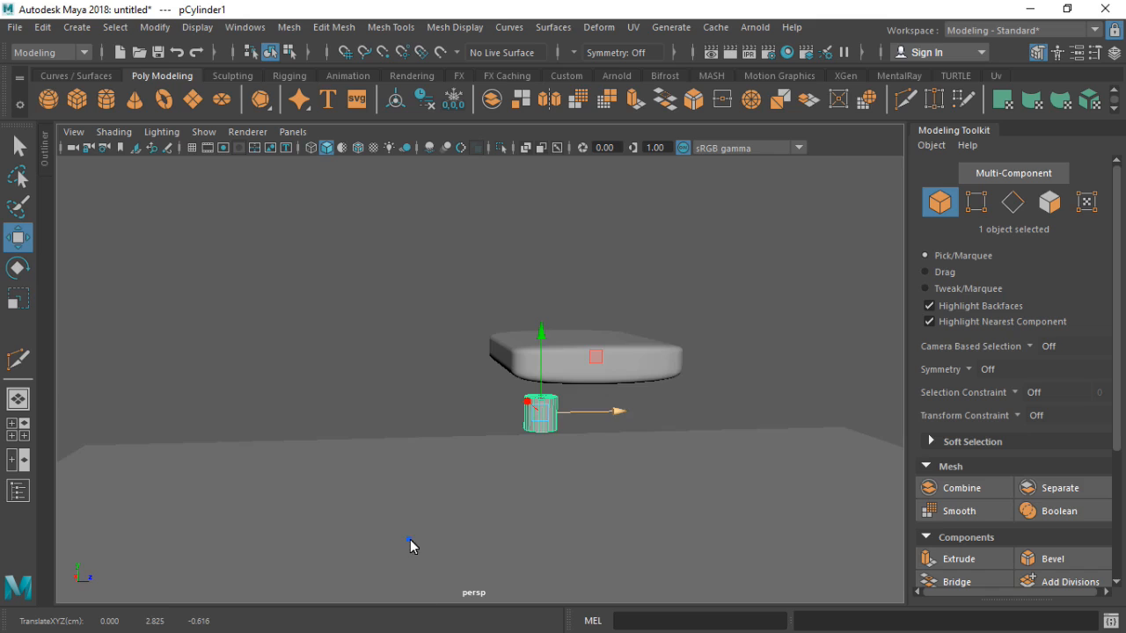
pyautogui.keyDown('alt'); pyautogui.moveTo(410, 546); pyautogui.dragTo(537, 540); pyautogui.keyUp('alt')
pyautogui.moveTo(481, 414); pyautogui.dragTo(524, 411)
pyautogui.keyDown('alt'); pyautogui.moveTo(621, 464); pyautogui.dragTo(569, 463); pyautogui.keyUp('alt')
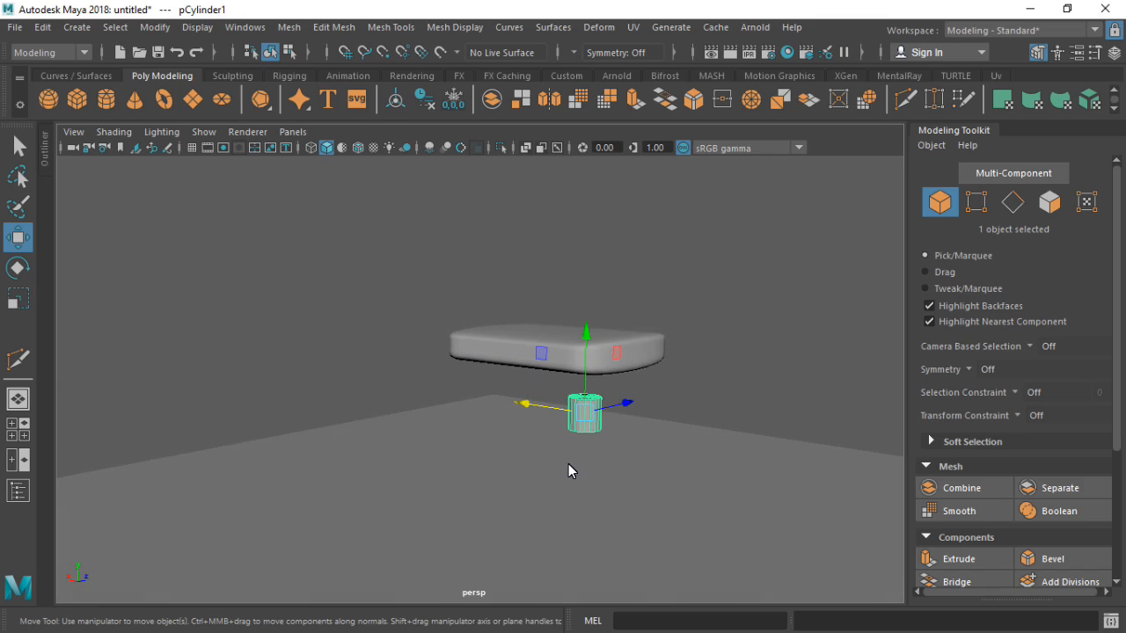
pyautogui.keyDown('alt'); pyautogui.moveTo(660, 471); pyautogui.dragTo(535, 453); pyautogui.keyUp('alt')
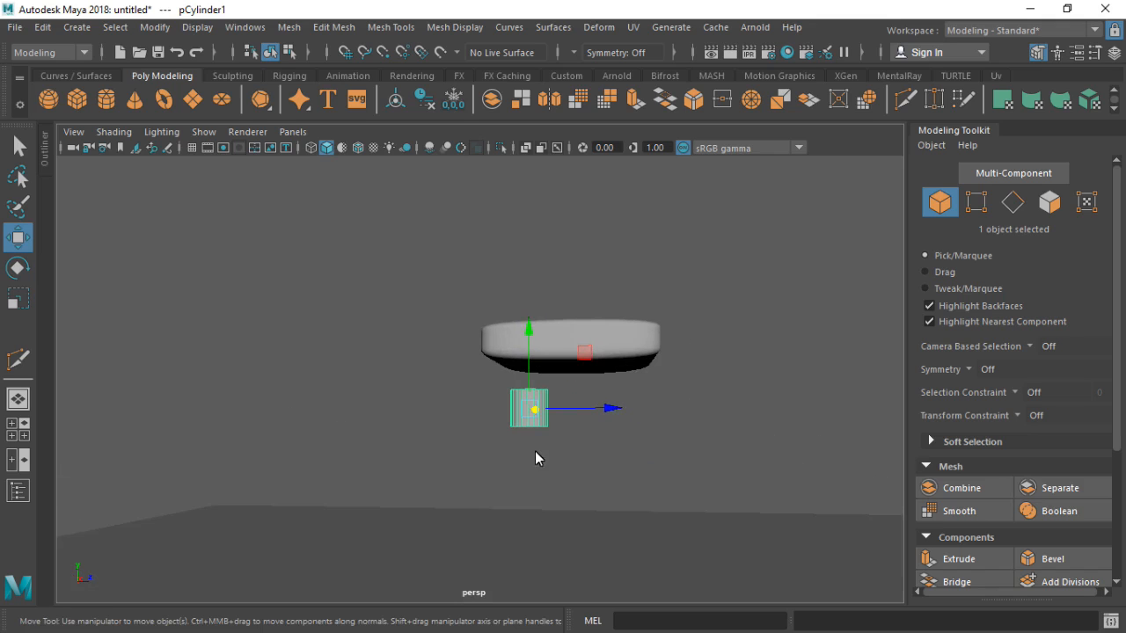
pyautogui.moveTo(589, 410); pyautogui.dragTo(646, 454)
# - Scale the cylinder down to about 0.18, stretch it vertically into a long leg, and set its height position to about 2.45 cm
pyautogui.press('f')
pyautogui.scroll(-6, 553, 440)
pyautogui.scroll(-1, 647, 454)
pyautogui.scroll(-4, 491, 315)
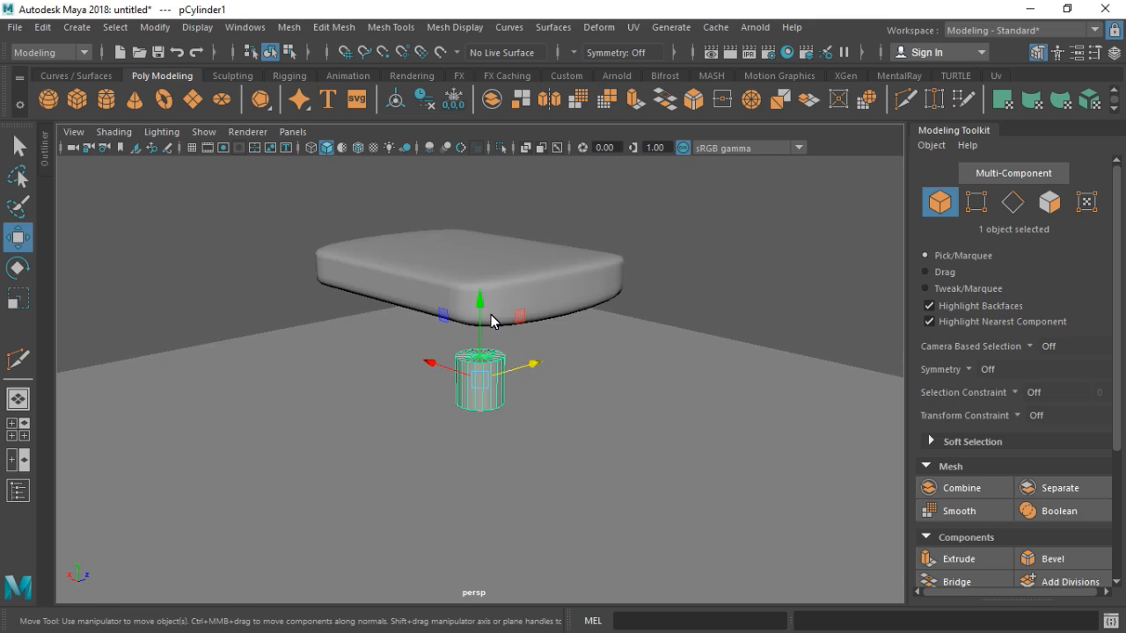
pyautogui.press('e')
pyautogui.press('r')
pyautogui.moveTo(477, 380); pyautogui.dragTo(464, 390)
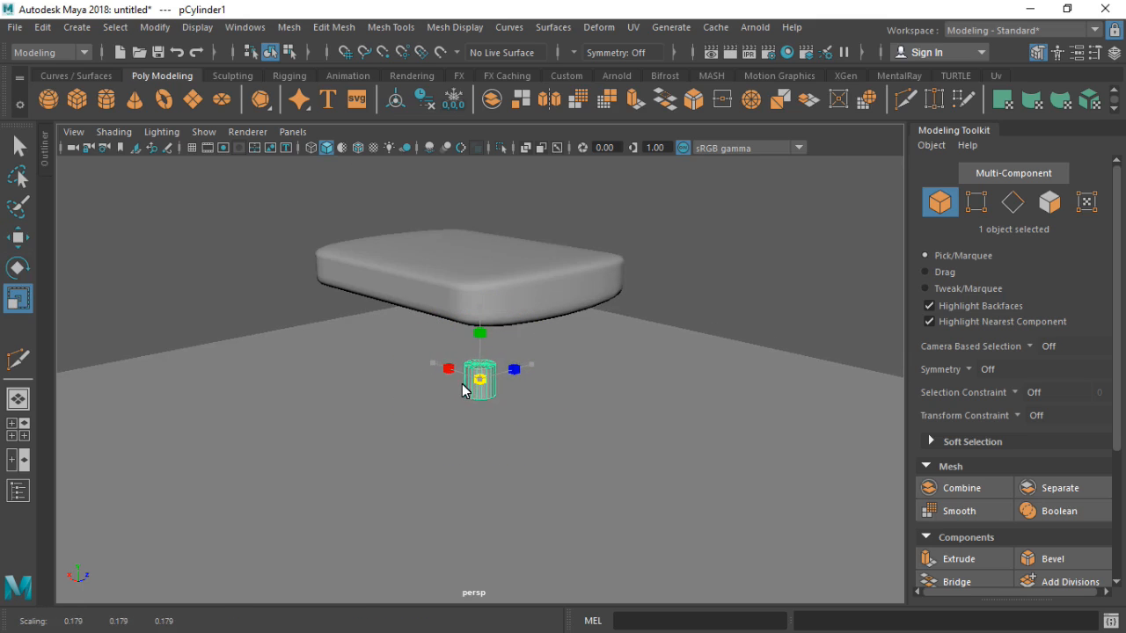
pyautogui.press('w')
pyautogui.press('r')
pyautogui.moveTo(479, 306); pyautogui.dragTo(490, 355)
pyautogui.press('w')
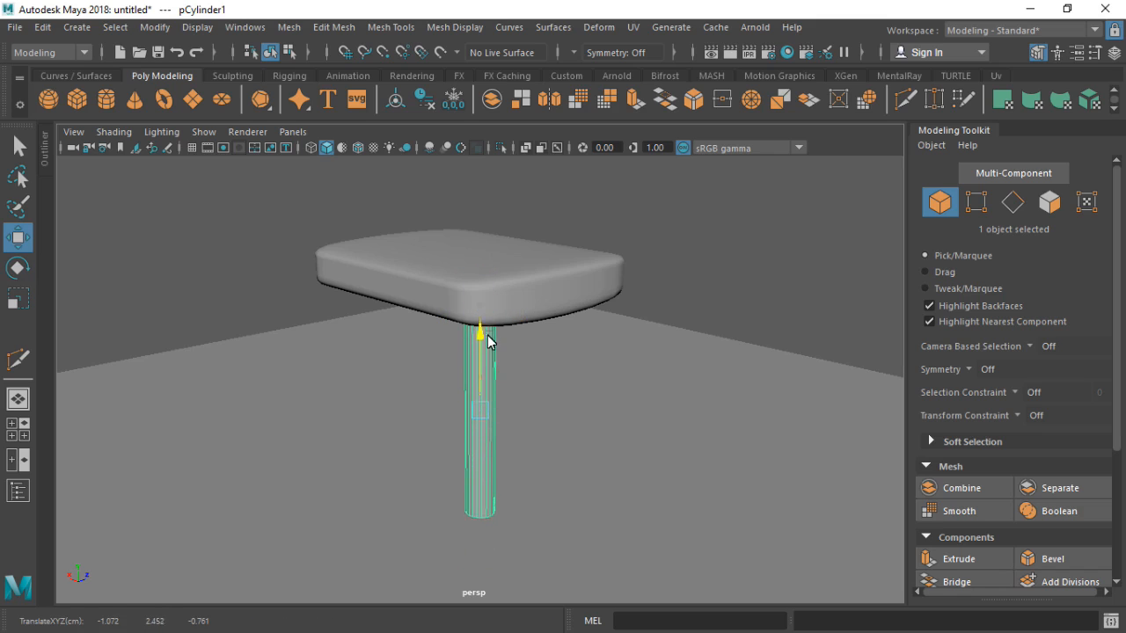
# - Shorten the cylindrical leg under the slab by scaling it along its vertical axis
pyautogui.keyDown('alt'); pyautogui.moveTo(634, 423); pyautogui.dragTo(535, 409); pyautogui.keyUp('alt')
pyautogui.scroll(-3, 534, 406)
pyautogui.press('e')
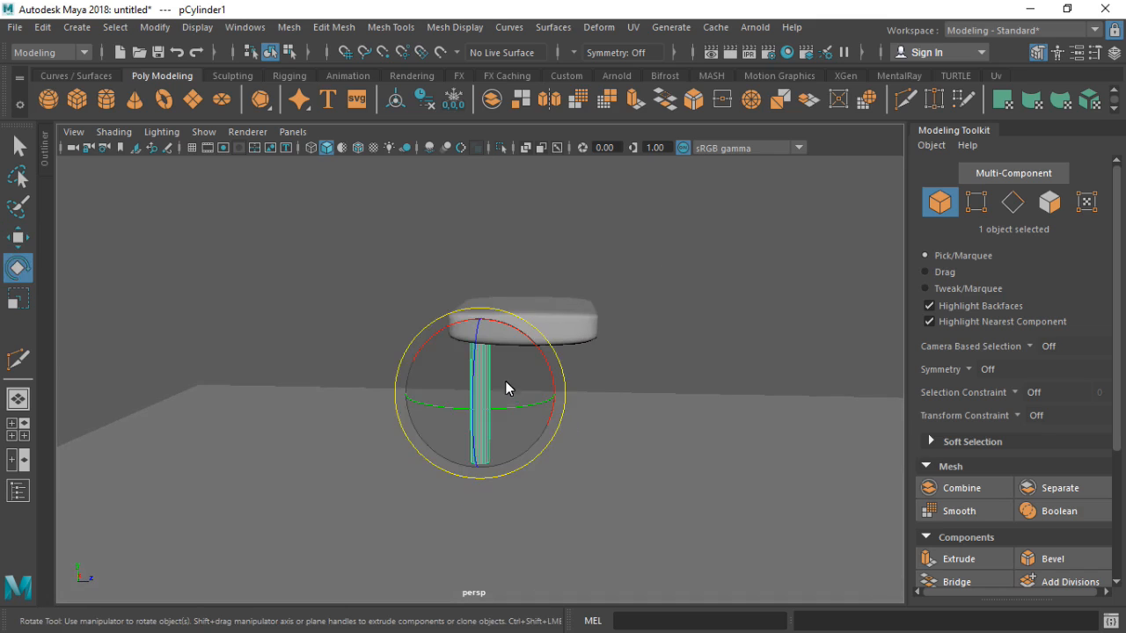
pyautogui.press('r')
pyautogui.moveTo(485, 321); pyautogui.dragTo(529, 367)
pyautogui.press('w')
# - Delete the ground plane beneath the rounded slab and the leg
pyautogui.scroll(4, 527, 362)
pyautogui.scroll(-7, 528, 362)
pyautogui.click(566, 409)
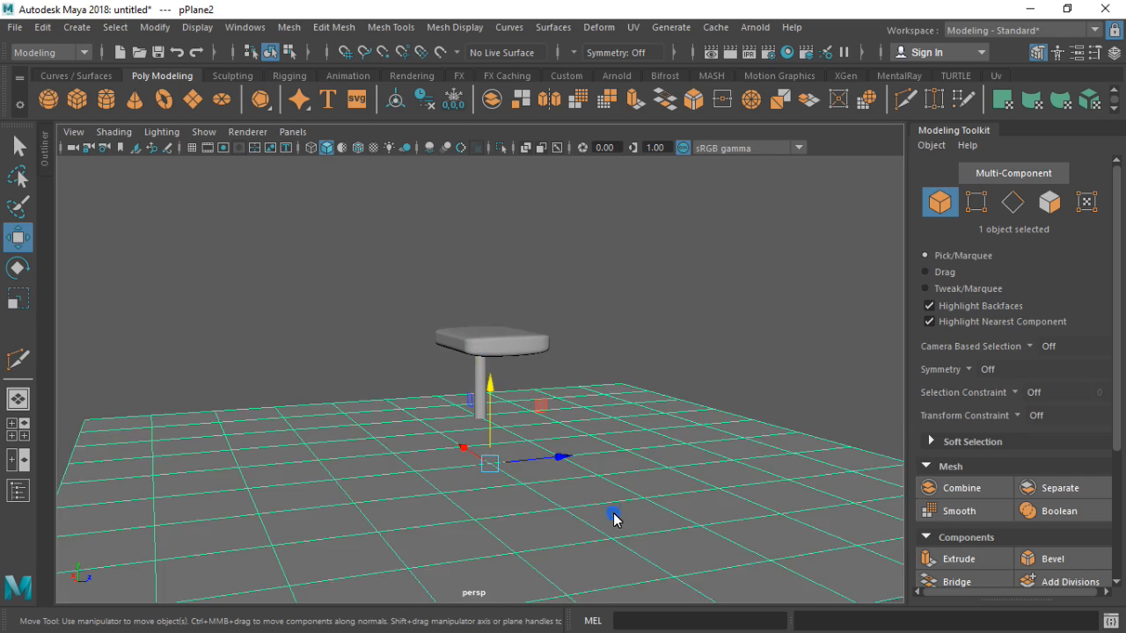
pyautogui.click(1113, 55)
pyautogui.click(1000, 320)
pyautogui.click(817, 345)
pyautogui.click(923, 143)
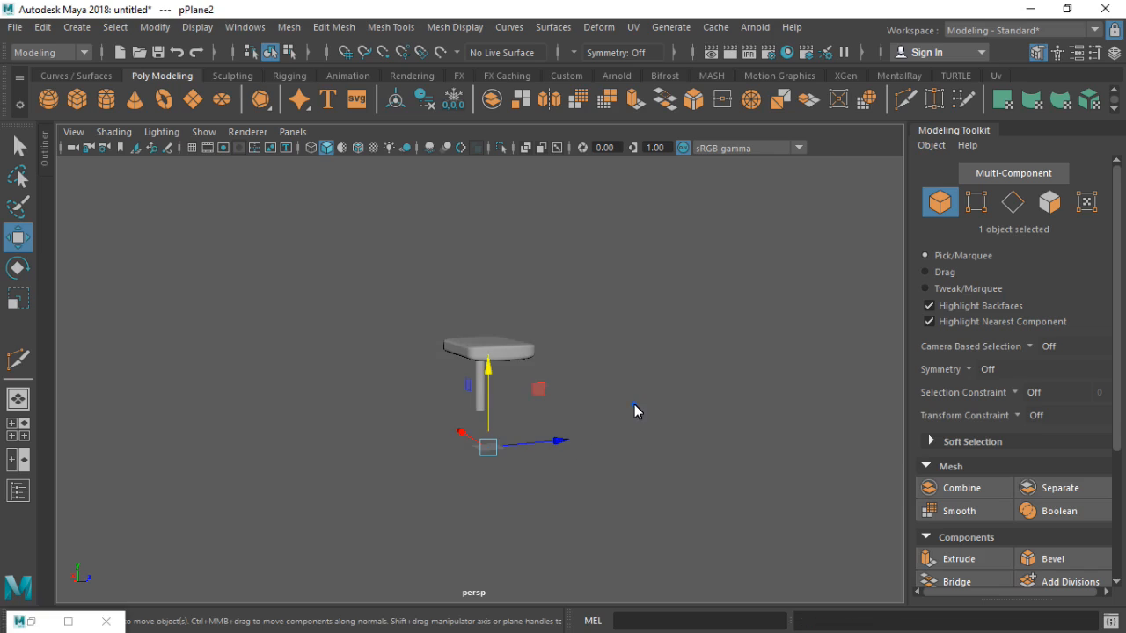
pyautogui.click(634, 405)
pyautogui.scroll(5, 560, 381)
pyautogui.keyDown('alt'); pyautogui.moveTo(545, 399); pyautogui.dragTo(610, 427); pyautogui.keyUp('alt')
pyautogui.click(470, 469)
pyautogui.press('Delete')
# - Insert two closely spaced edge loops around the leg just below its upper end with the Multi-Cut tool
pyautogui.scroll(4, 530, 445)
pyautogui.keyDown('alt'); pyautogui.moveTo(533, 412); pyautogui.dragTo(469, 334); pyautogui.keyUp('alt')
pyautogui.click(489, 385)
pyautogui.keyDown('alt'); pyautogui.moveTo(574, 432); pyautogui.dragTo(541, 393); pyautogui.keyUp('alt')
pyautogui.press('e')
pyautogui.press('w')
pyautogui.click(768, 377)
pyautogui.keyDown('alt'); pyautogui.moveTo(769, 378); pyautogui.dragTo(748, 396); pyautogui.keyUp('alt')
pyautogui.click(461, 343)
pyautogui.scroll(5, 488, 302)
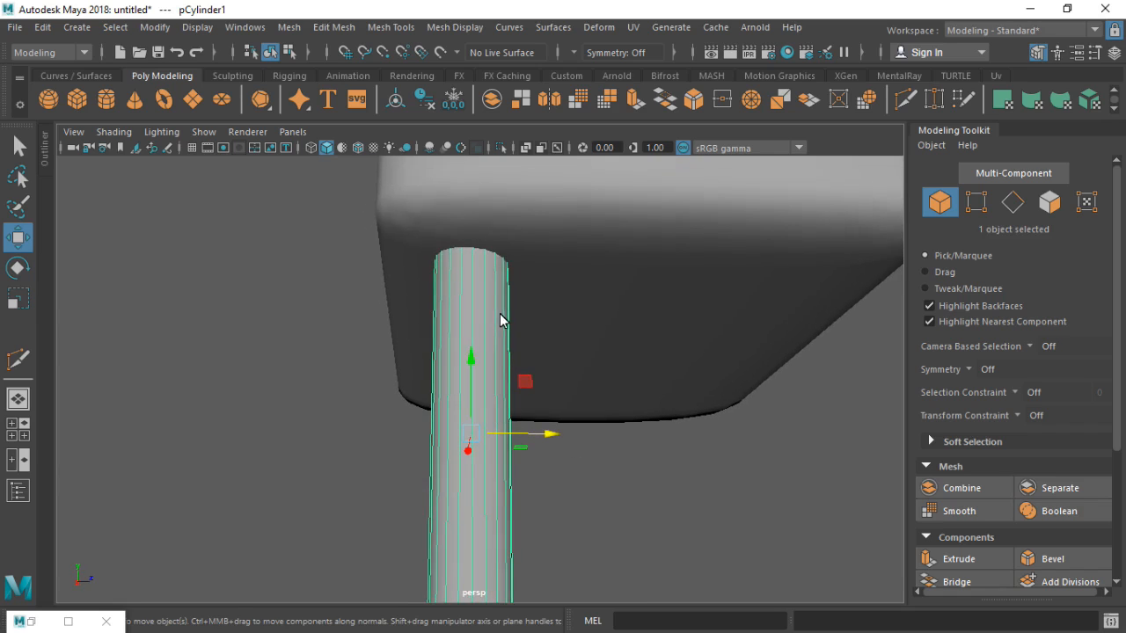
pyautogui.moveTo(479, 304); pyautogui.dragTo(559, 101, button='right')
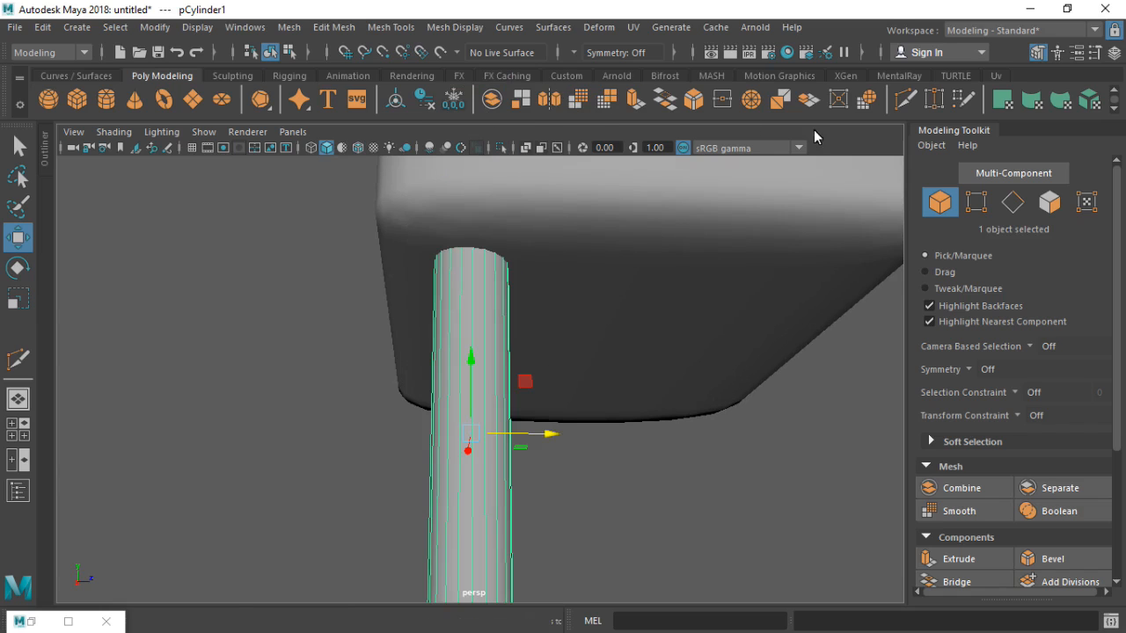
pyautogui.click(907, 96)
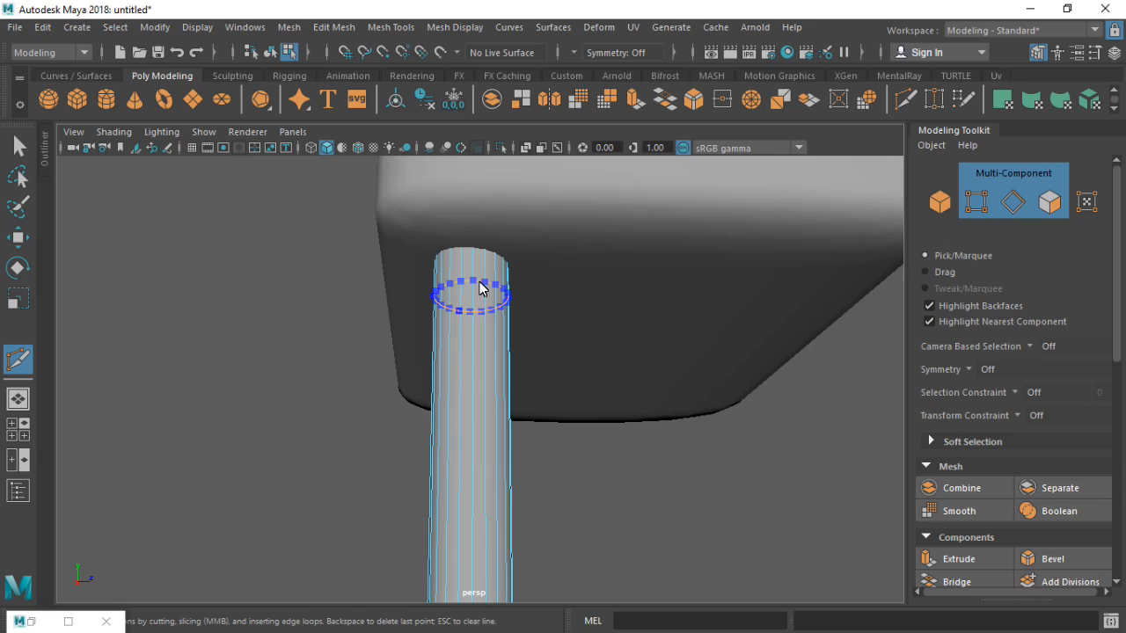
pyautogui.keyDown('ctrl'); pyautogui.click(480, 288); pyautogui.keyUp('ctrl')
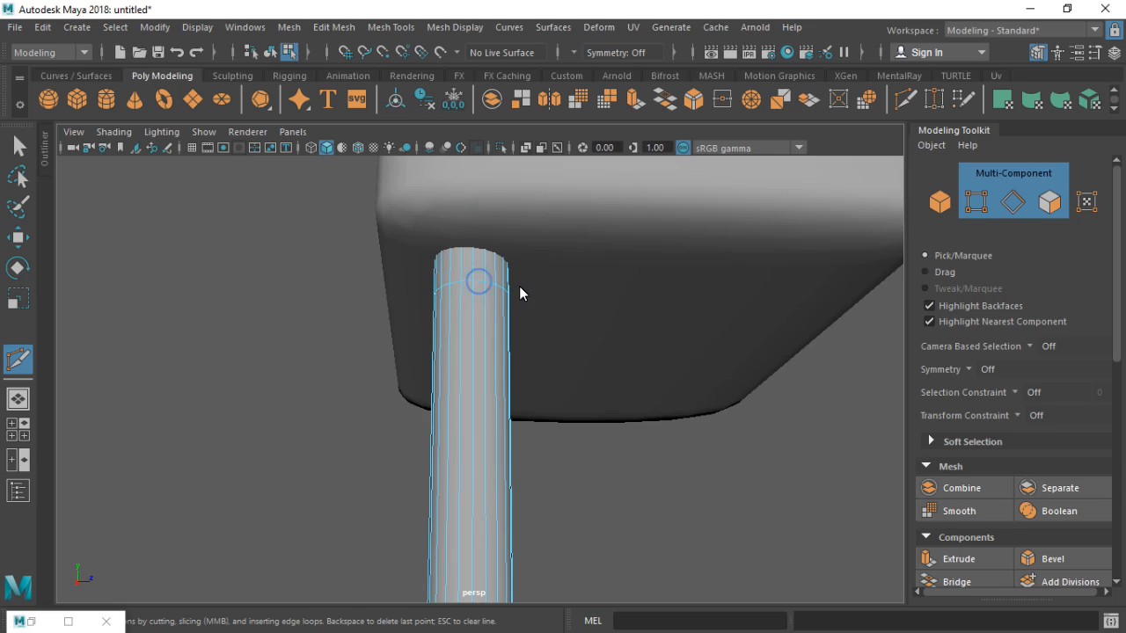
pyautogui.click(474, 273)
# - Insert two closely spaced edge loops around the leg just above its lower end
pyautogui.scroll(-3, 361, 389)
pyautogui.keyDown('alt'); pyautogui.moveTo(494, 513); pyautogui.dragTo(504, 421, button='middle'); pyautogui.keyUp('alt')
pyautogui.keyDown('alt'); pyautogui.moveTo(504, 420); pyautogui.dragTo(501, 455); pyautogui.keyUp('alt')
pyautogui.scroll(3, 501, 456)
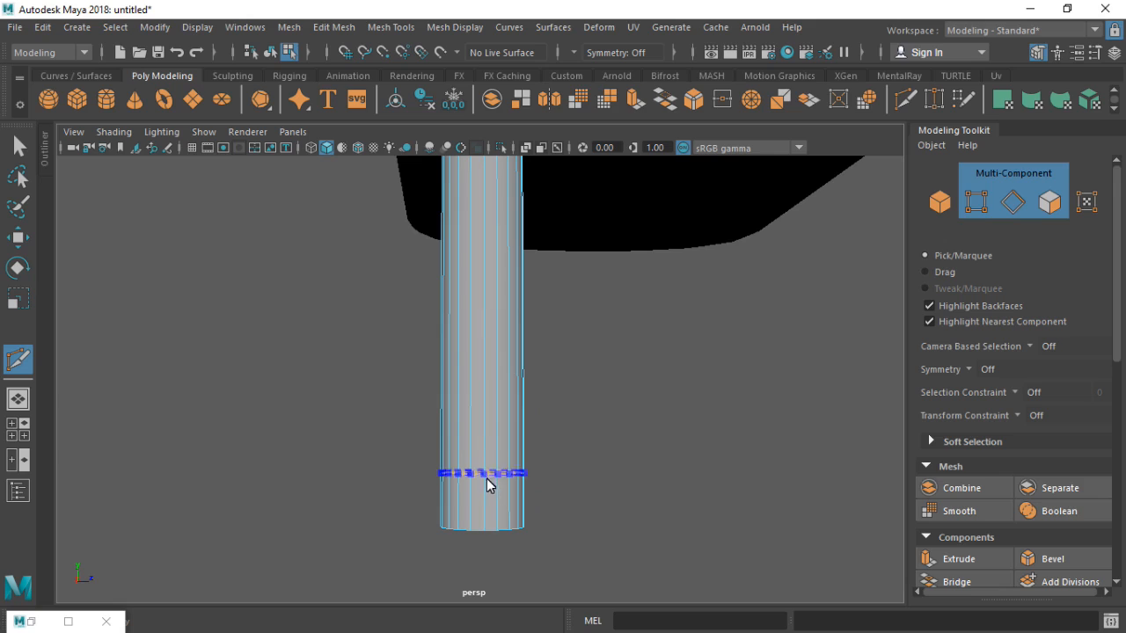
pyautogui.click(493, 490)
pyautogui.click(492, 497)
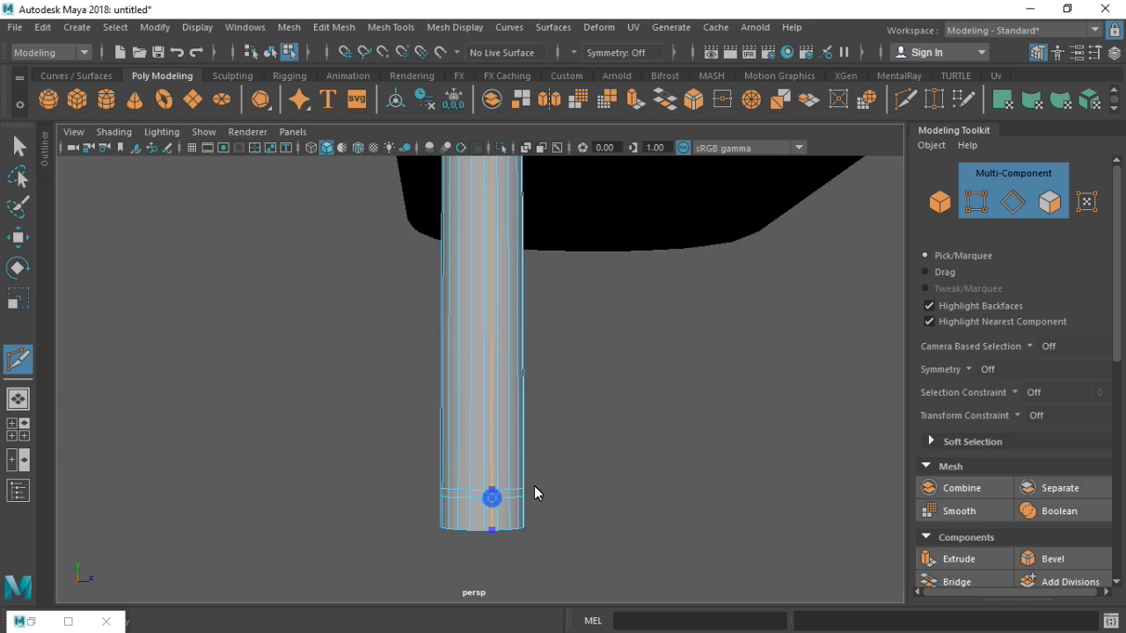
pyautogui.press('q')
pyautogui.keyDown('alt'); pyautogui.moveTo(495, 241); pyautogui.dragTo(485, 280); pyautogui.keyUp('alt')
pyautogui.doubleClick(488, 262)
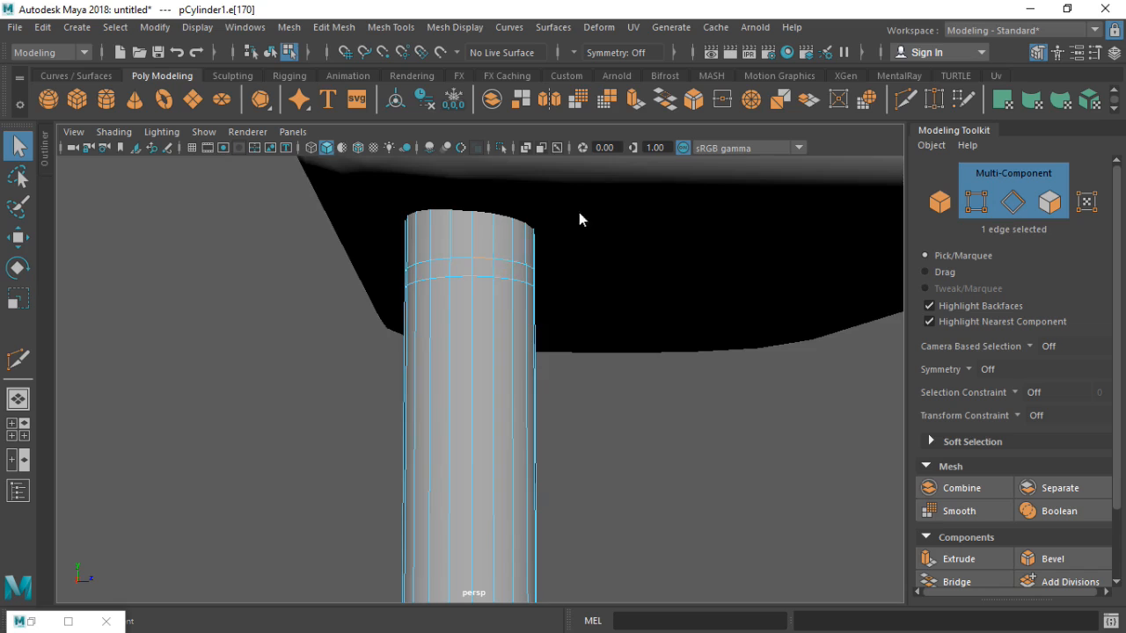
pyautogui.scroll(-4, 577, 212)
pyautogui.click(587, 277)
pyautogui.scroll(-2, 587, 283)
pyautogui.press('w')
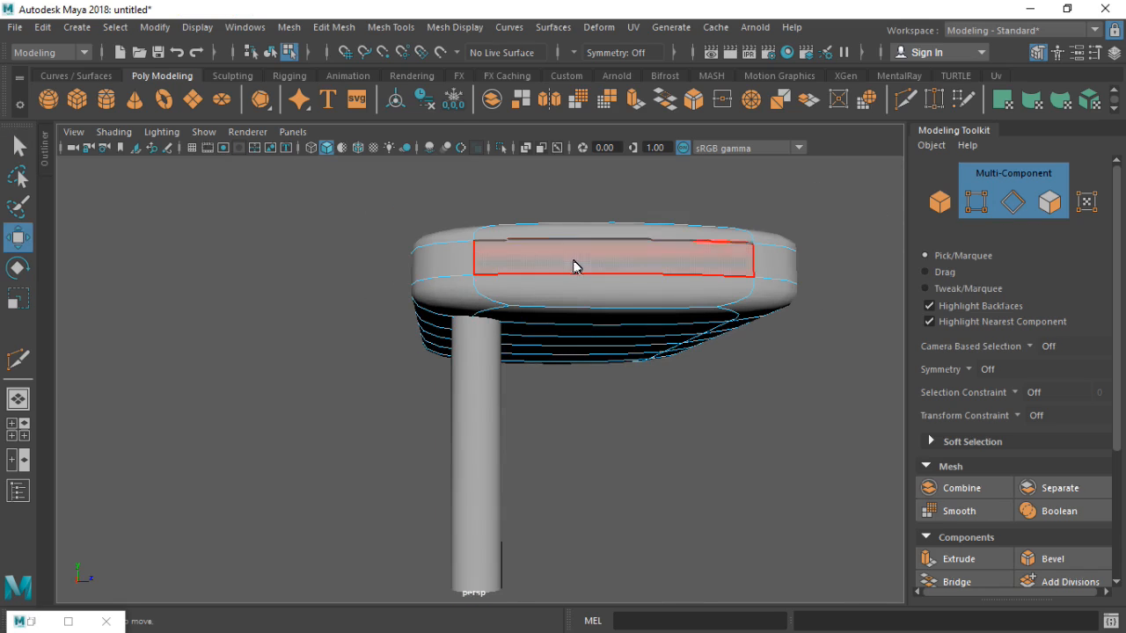
pyautogui.scroll(-2, 581, 275)
pyautogui.moveTo(540, 299); pyautogui.dragTo(592, 133, button='right')
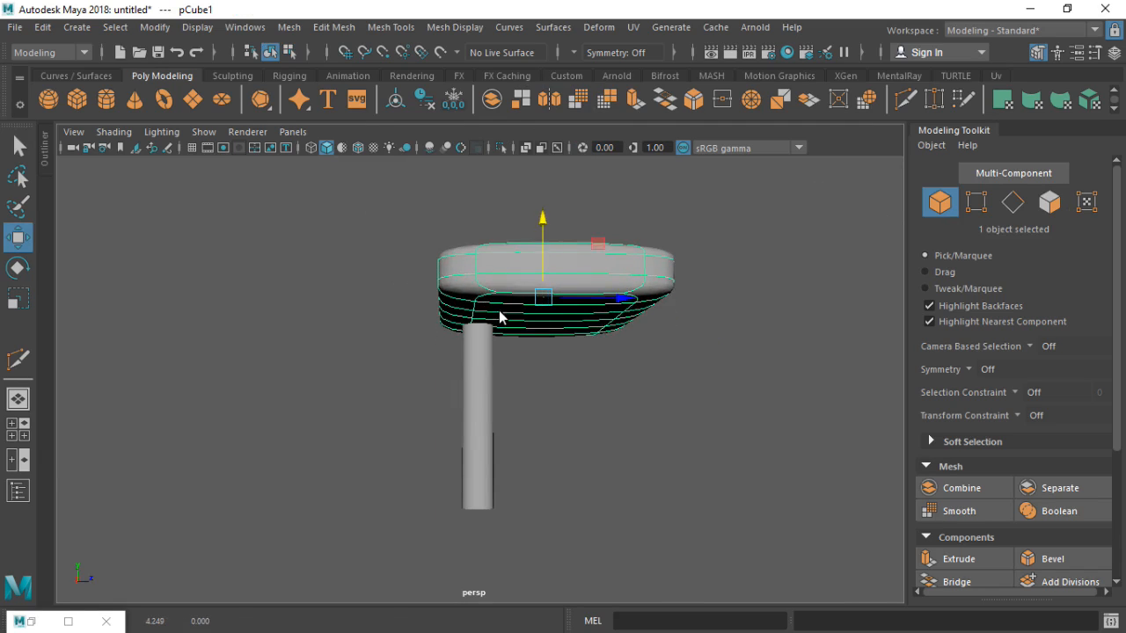
# - Select the full ring of faces at the leg's upper end, scale it outward into a wider collar, and adjust its height slightly
pyautogui.scroll(6, 495, 314)
pyautogui.click(497, 287)
pyautogui.scroll(-3, 484, 290)
pyautogui.moveTo(481, 207); pyautogui.dragTo(487, 175, button='right')
pyautogui.click(490, 278)
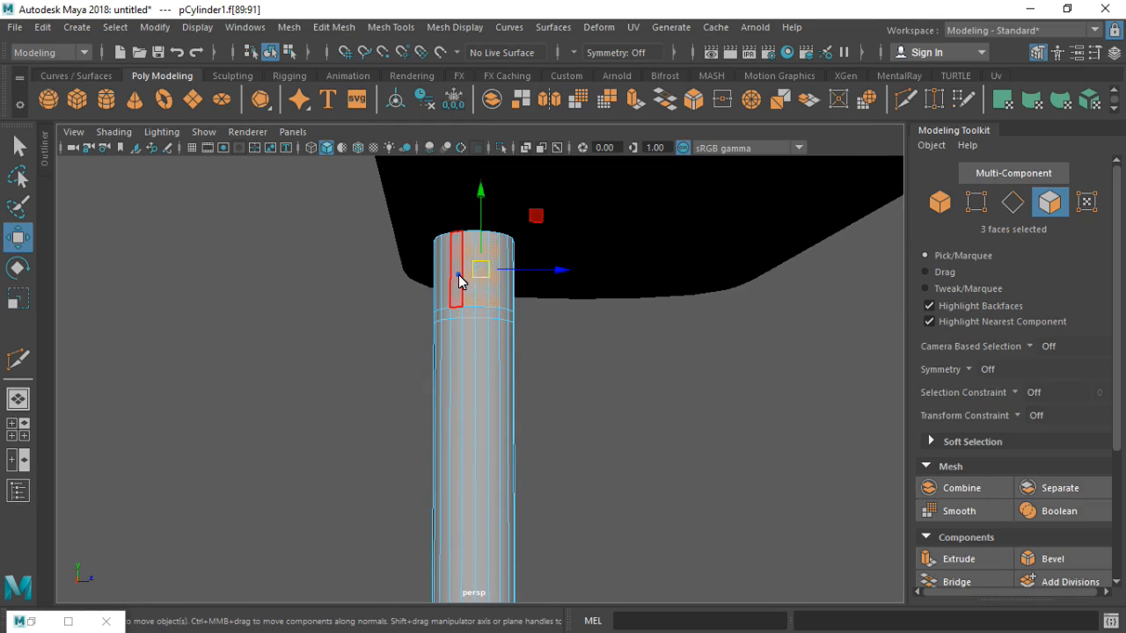
pyautogui.doubleClick(456, 276)
pyautogui.press('r')
pyautogui.moveTo(480, 282); pyautogui.dragTo(486, 278)
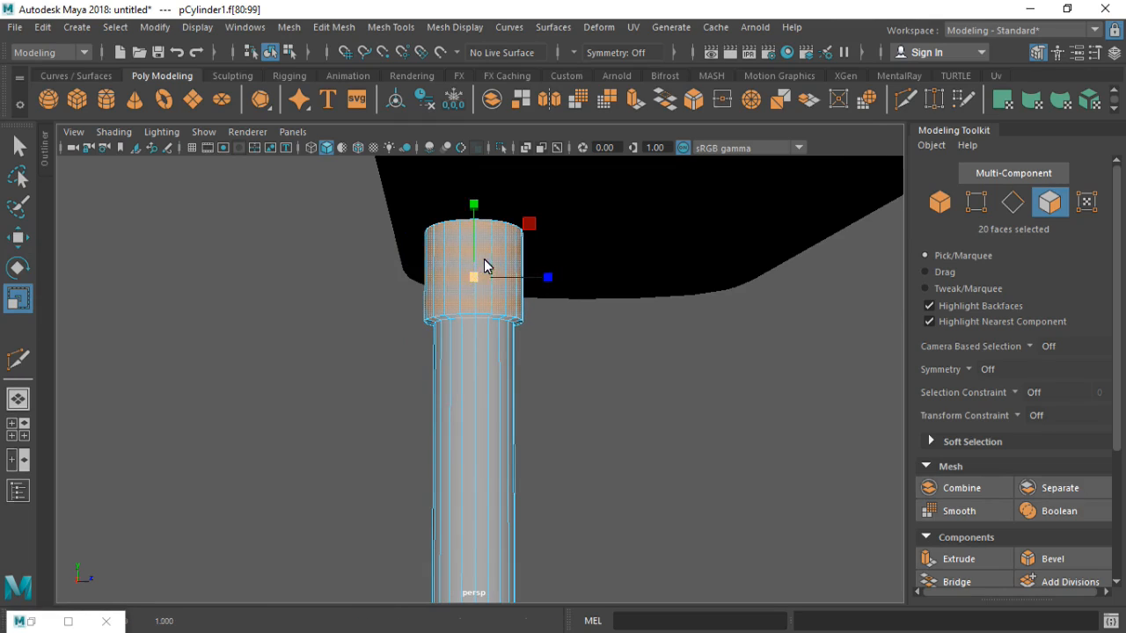
pyautogui.press('w')
pyautogui.moveTo(475, 235); pyautogui.dragTo(474, 236)
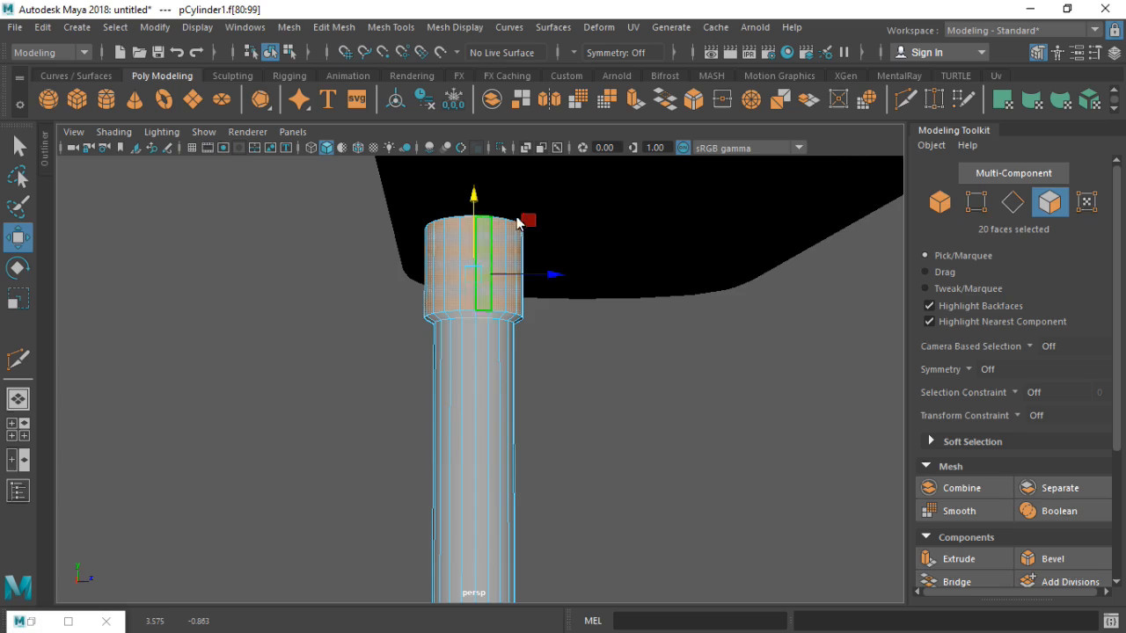
# - Return to object mode, reselect the leg, and switch to face selection at its lower end
pyautogui.press('F8')
pyautogui.click(598, 204)
pyautogui.moveTo(616, 171); pyautogui.dragTo(475, 431)
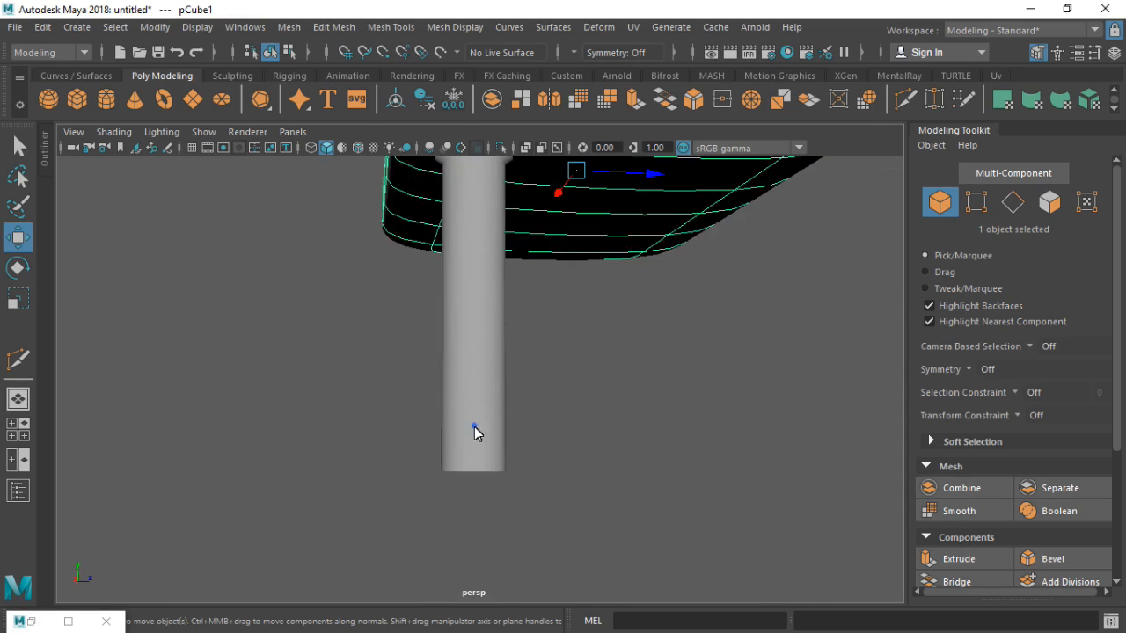
pyautogui.click(474, 429)
pyautogui.moveTo(467, 204); pyautogui.dragTo(482, 169, button='right')
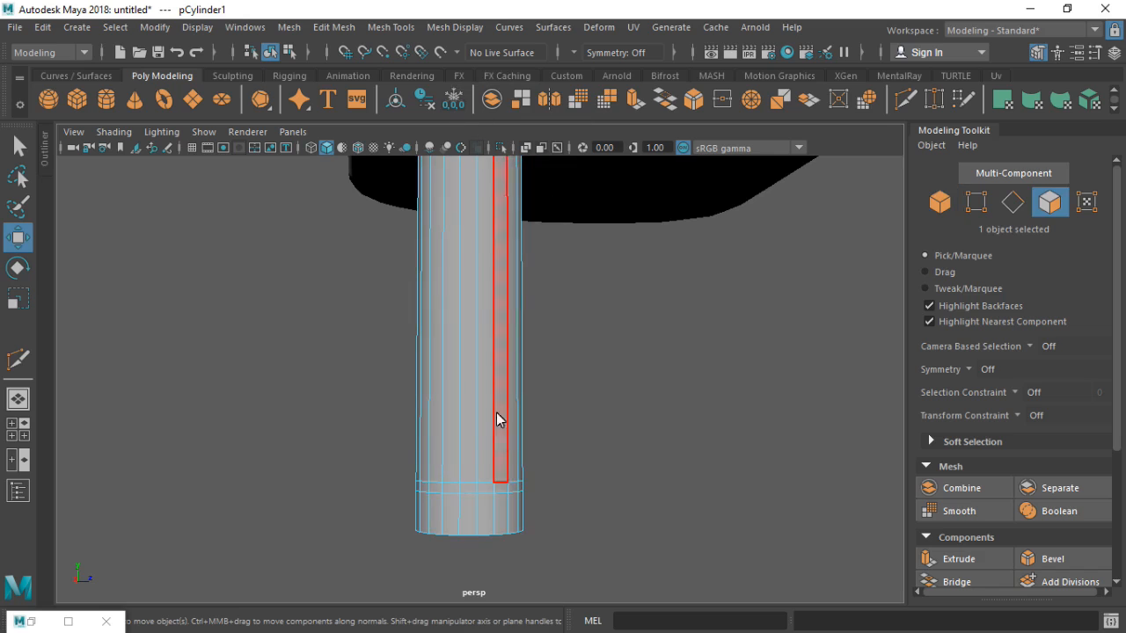
# - Try to widen the leg's foot by growing the selection from one bottom face and scaling it up
pyautogui.click(482, 526)
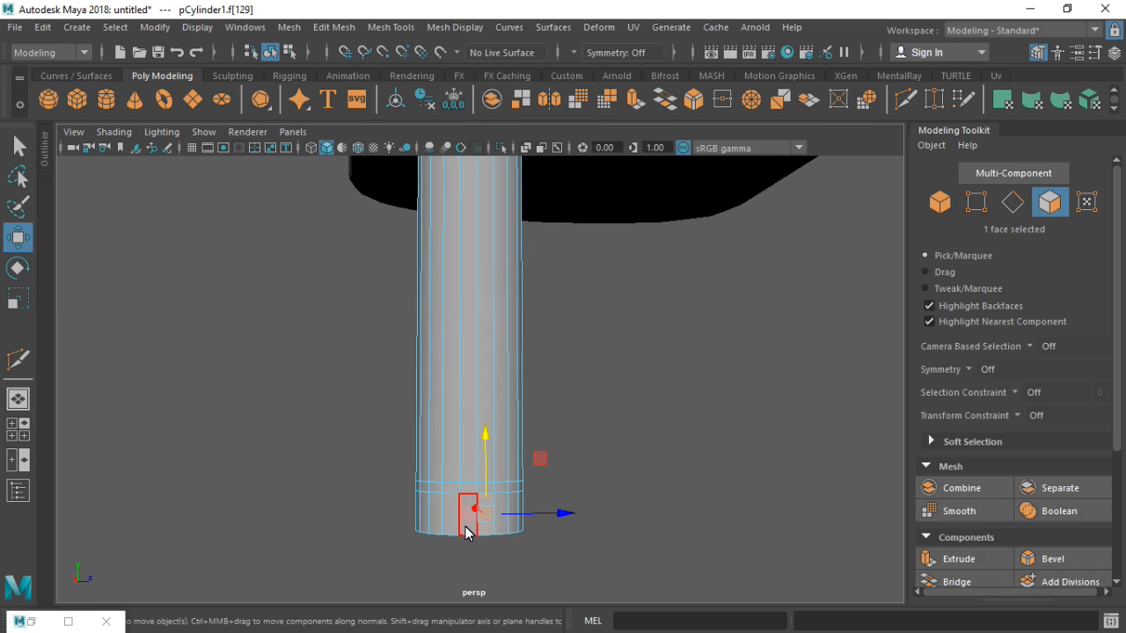
pyautogui.hotkey('shift', '.')
pyautogui.press('e')
pyautogui.press('r')
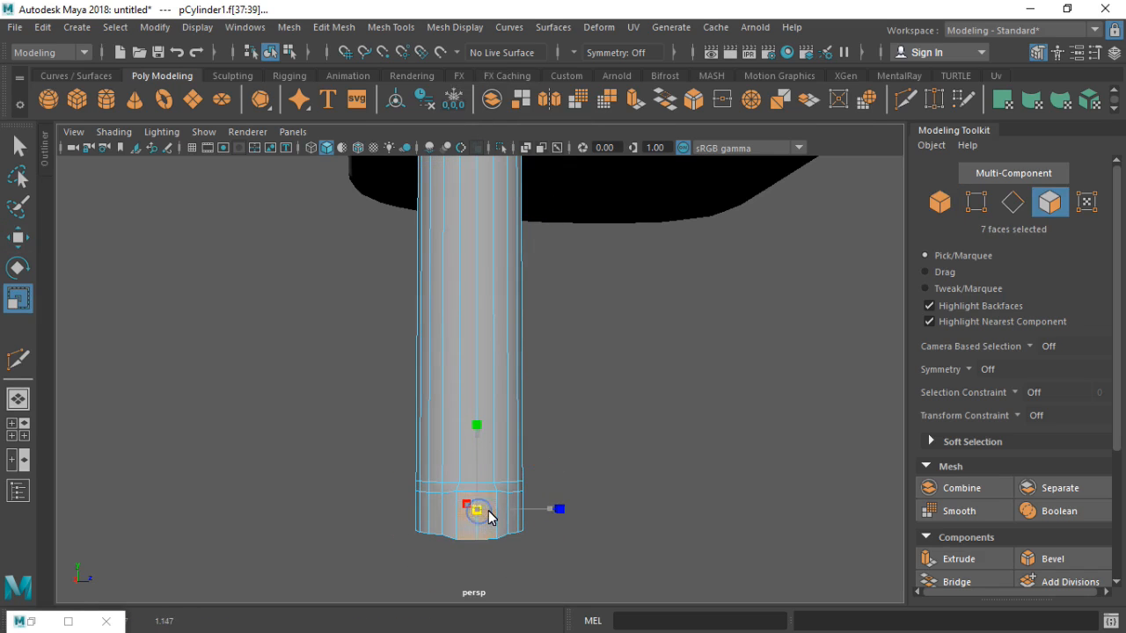
pyautogui.hotkey('ctrl', 'z')
# - Select the full ring of faces at the leg's lower end and scale it outward into a wider foot
pyautogui.doubleClick(452, 518)
pyautogui.click(476, 510)
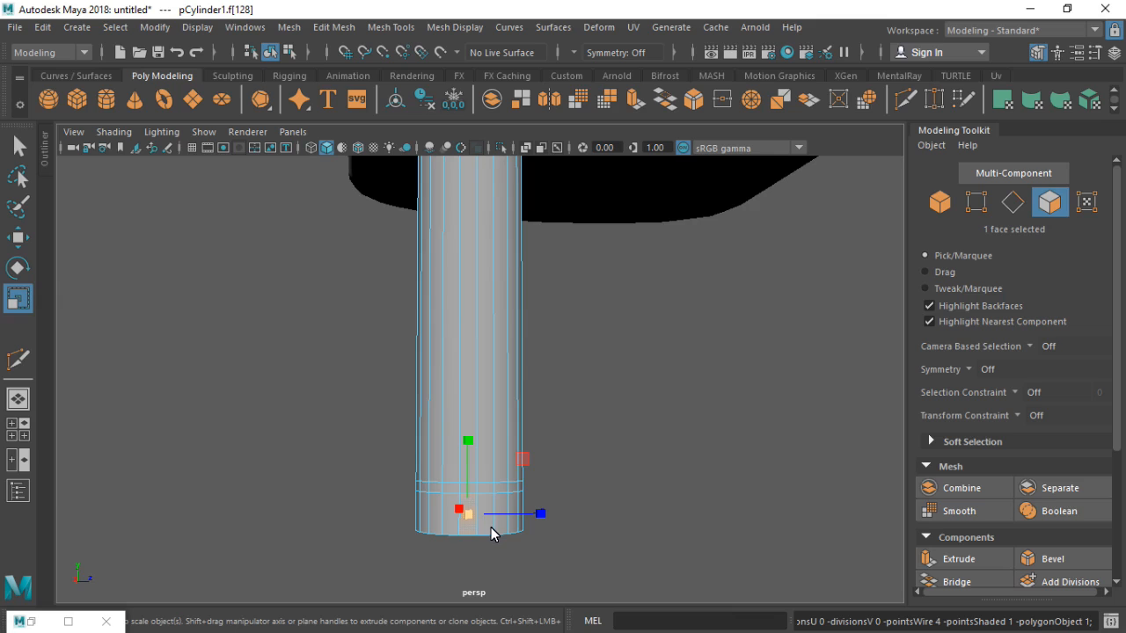
pyautogui.press('q')
pyautogui.keyDown('shift'); pyautogui.click(461, 526); pyautogui.keyUp('shift')
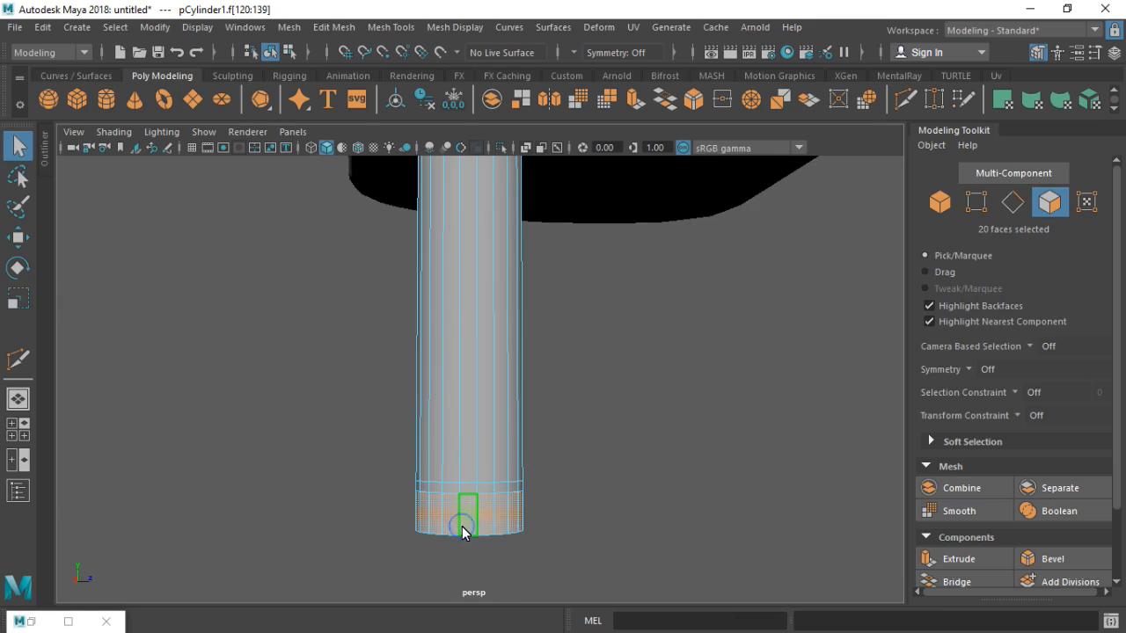
pyautogui.press('e')
pyautogui.press('r')
pyautogui.moveTo(470, 516); pyautogui.dragTo(490, 521)
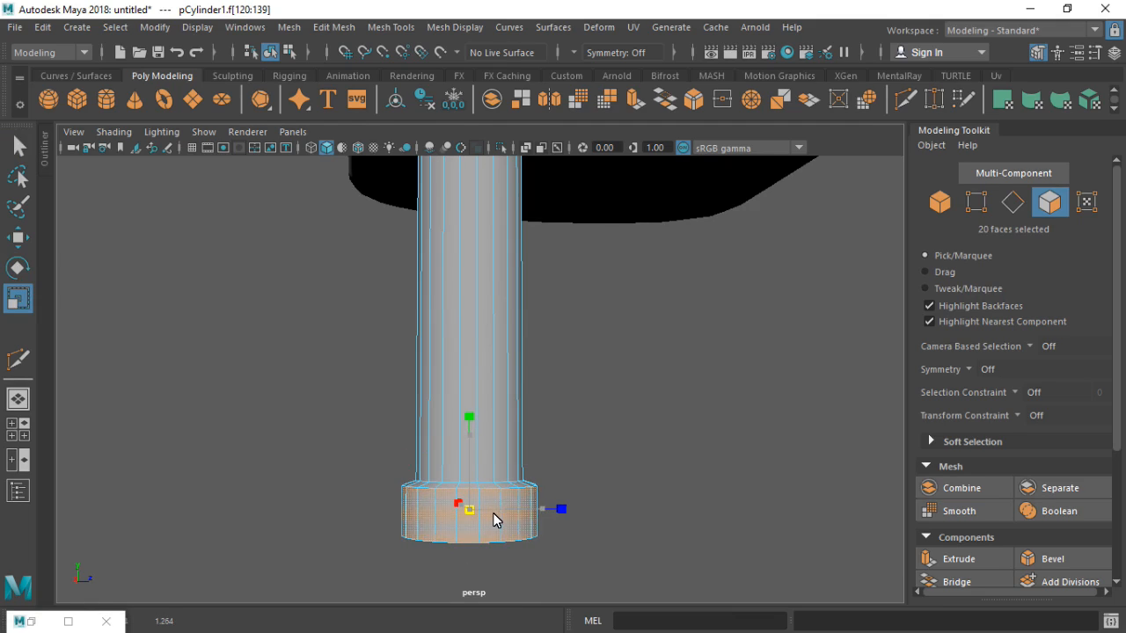
pyautogui.moveTo(500, 510); pyautogui.dragTo(495, 511)
pyautogui.click(656, 393)
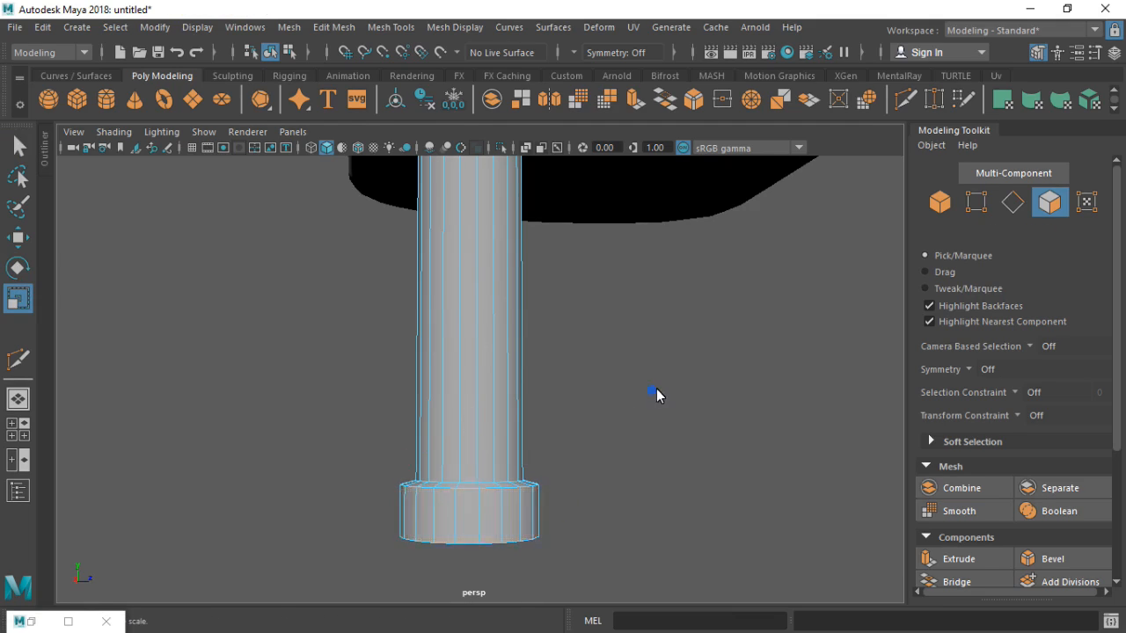
# - Select the ring of long shaft faces between the collar and the foot and scale it inward to slim the leg
pyautogui.scroll(-6, 652, 402)
pyautogui.keyDown('alt'); pyautogui.moveTo(673, 406); pyautogui.dragTo(603, 419); pyautogui.keyUp('alt')
pyautogui.click(490, 332)
pyautogui.scroll(3, 482, 324)
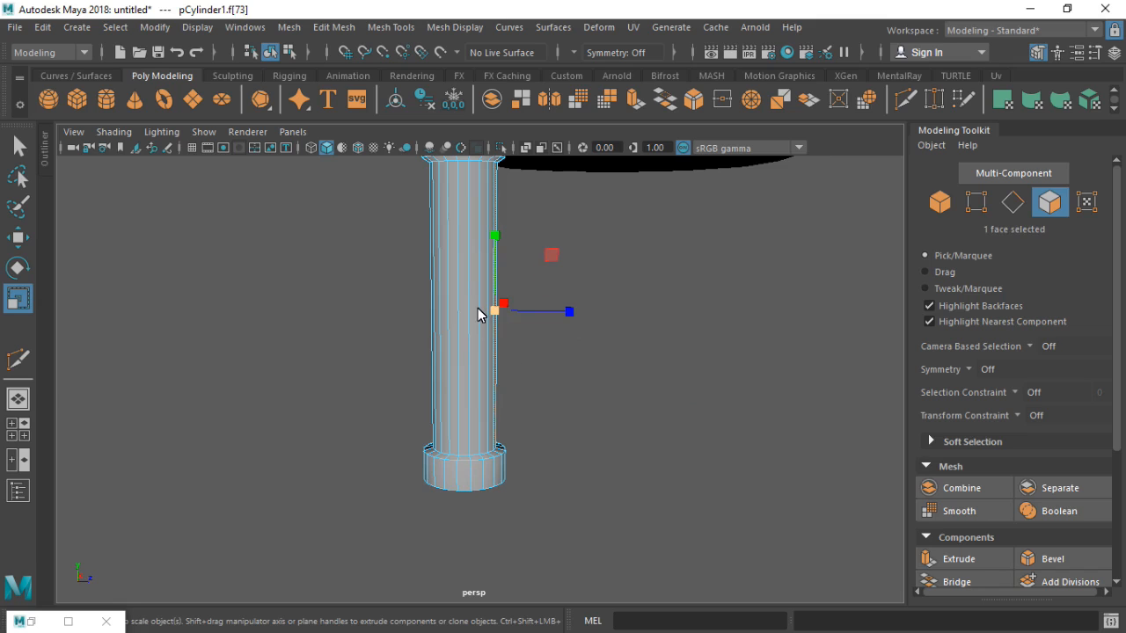
pyautogui.click(459, 315)
pyautogui.doubleClick(463, 369)
pyautogui.press('e')
pyautogui.press('r')
pyautogui.moveTo(465, 312); pyautogui.dragTo(449, 314)
# - Shift the shaft faces vertically to balance the tapers at both ends of the leg, and return to object selection
pyautogui.press('w')
pyautogui.moveTo(464, 262); pyautogui.dragTo(465, 253)
pyautogui.scroll(-5, 533, 240)
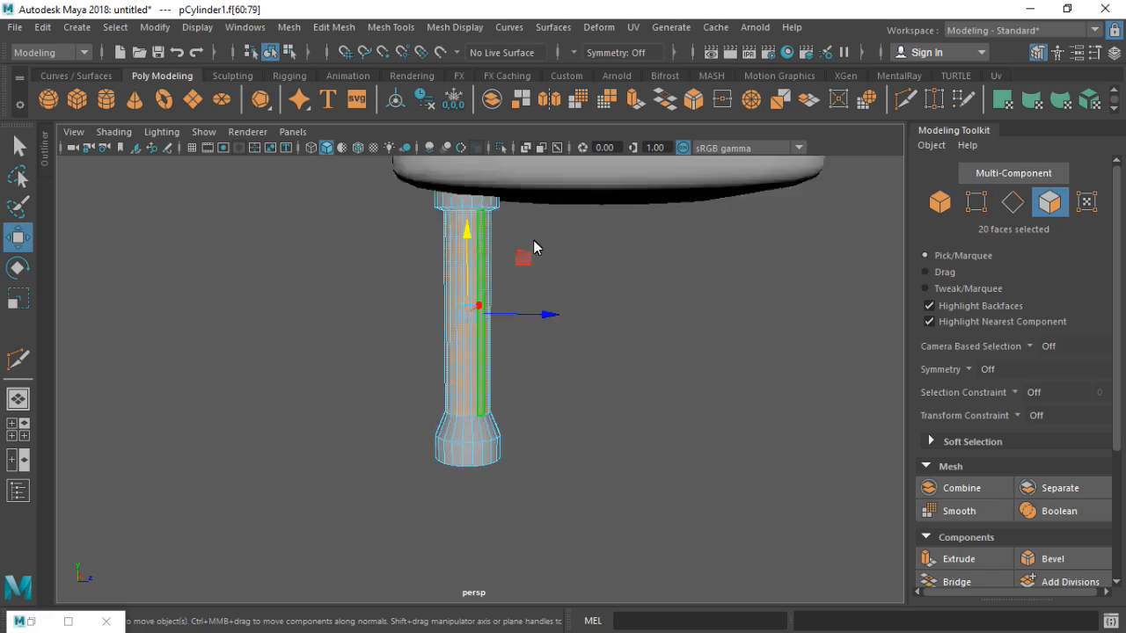
pyautogui.moveTo(469, 291); pyautogui.dragTo(471, 296)
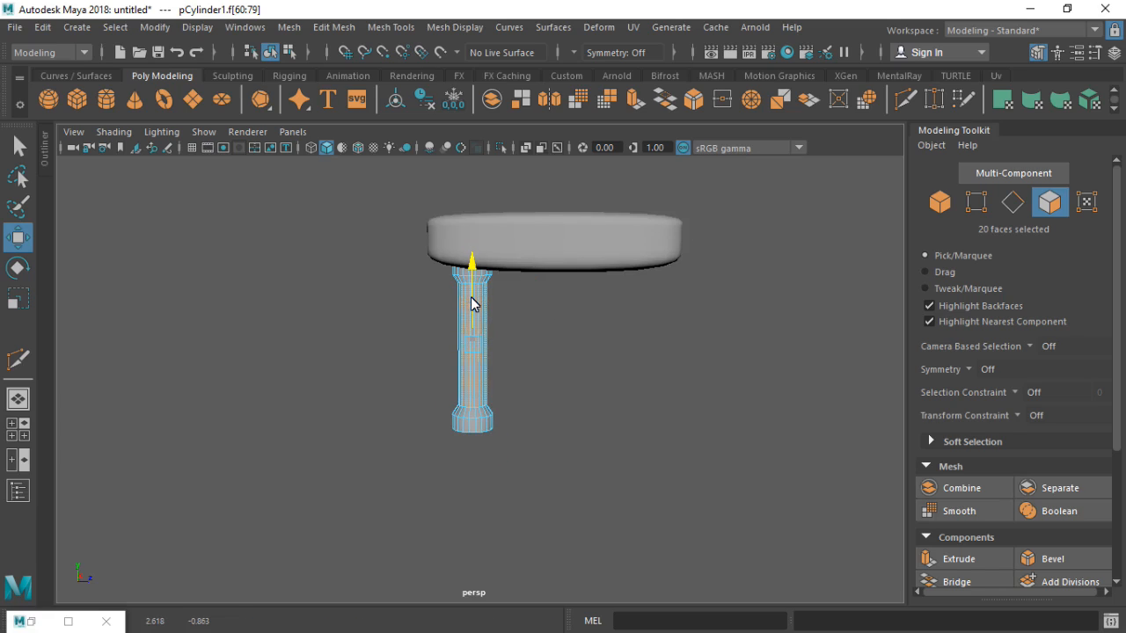
pyautogui.click(608, 322)
pyautogui.click(573, 267)
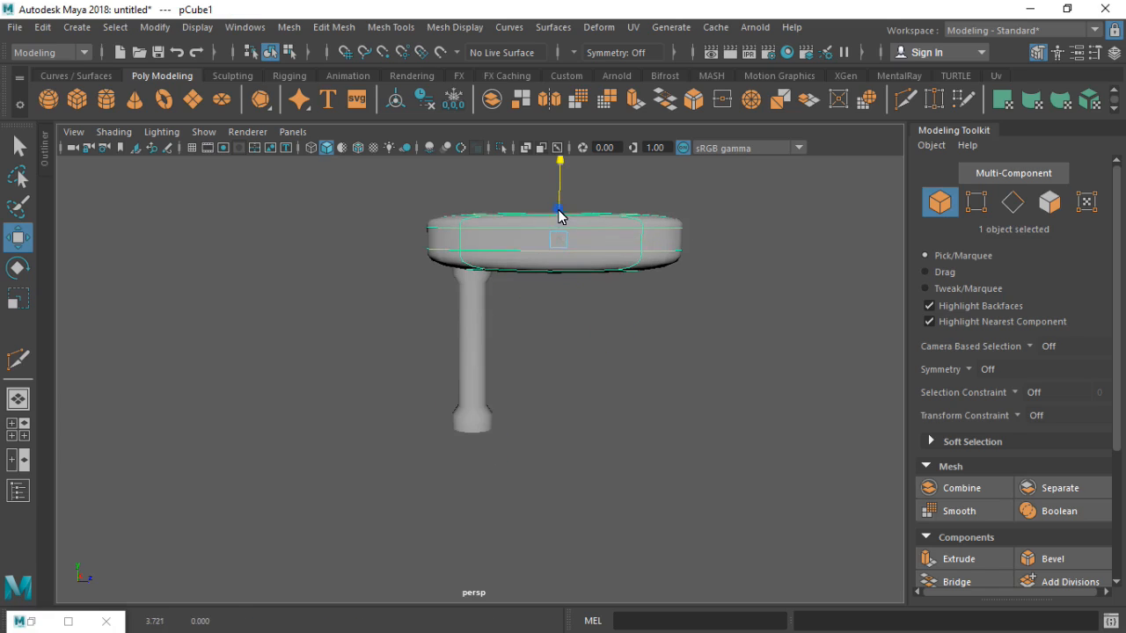
# - Duplicate the finished leg and move the copy along Z to about 0.85, beneath the slab's opposite corner
pyautogui.scroll(-5, 566, 308)
pyautogui.click(559, 413)
pyautogui.moveTo(544, 427)
pyautogui.keyDown('alt'); pyautogui.mouseDown()
pyautogui.moveTo(587, 415)
pyautogui.moveTo(689, 427)
pyautogui.moveTo(561, 418)
pyautogui.mouseUp(); pyautogui.keyUp('alt')
pyautogui.scroll(5, 504, 370)
pyautogui.click(478, 372)
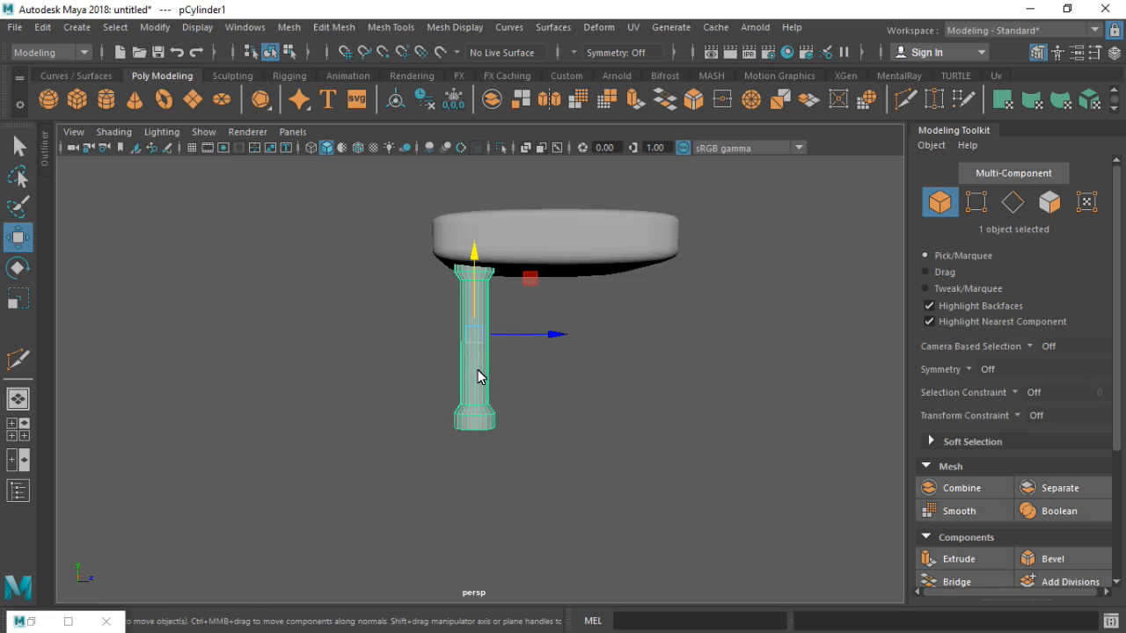
pyautogui.hotkey('ctrl', 'd')
pyautogui.moveTo(557, 334); pyautogui.dragTo(716, 339)
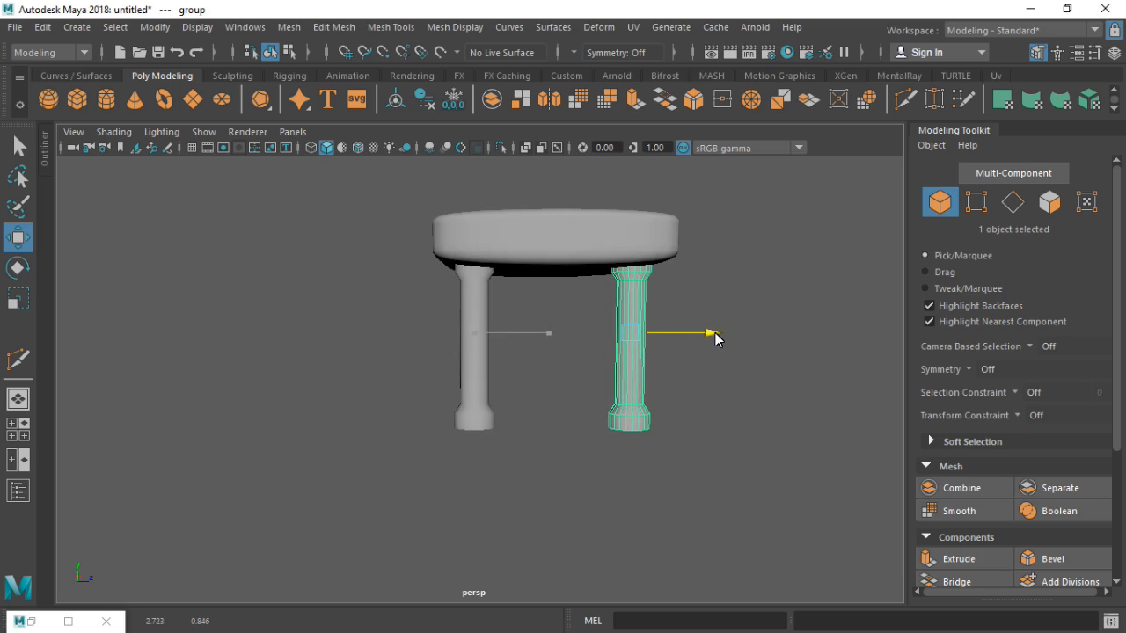
# - Duplicate the second leg and move the copy along X beneath the third corner of the slab
pyautogui.click(703, 457)
pyautogui.keyDown('alt'); pyautogui.moveTo(724, 475); pyautogui.dragTo(490, 396); pyautogui.keyUp('alt')
pyautogui.click(466, 364)
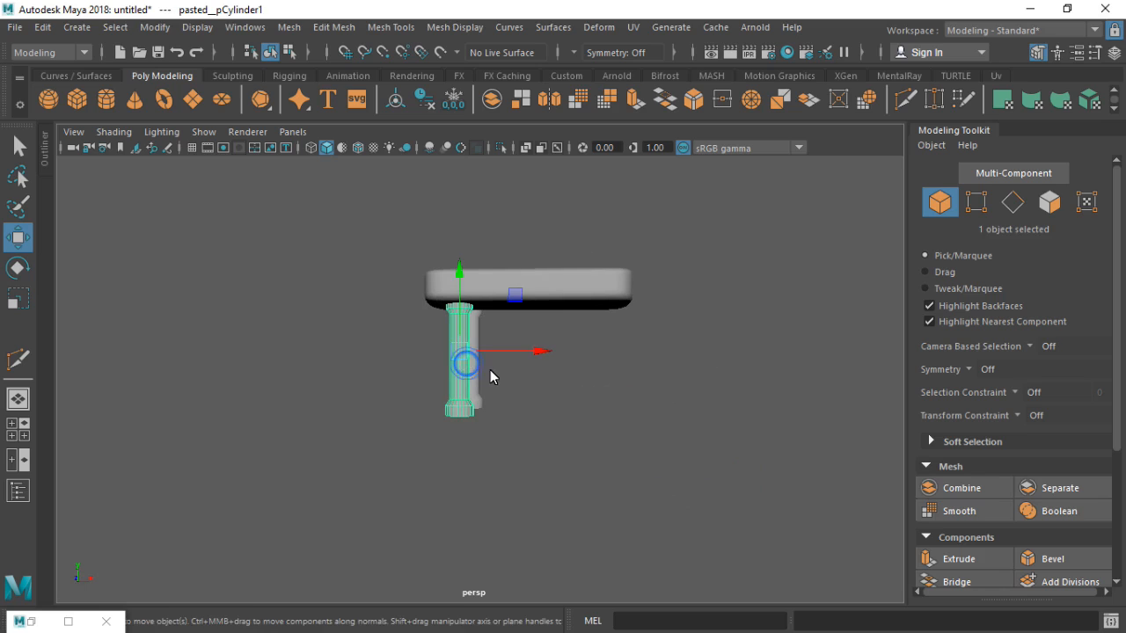
pyautogui.moveTo(513, 350); pyautogui.dragTo(664, 361)
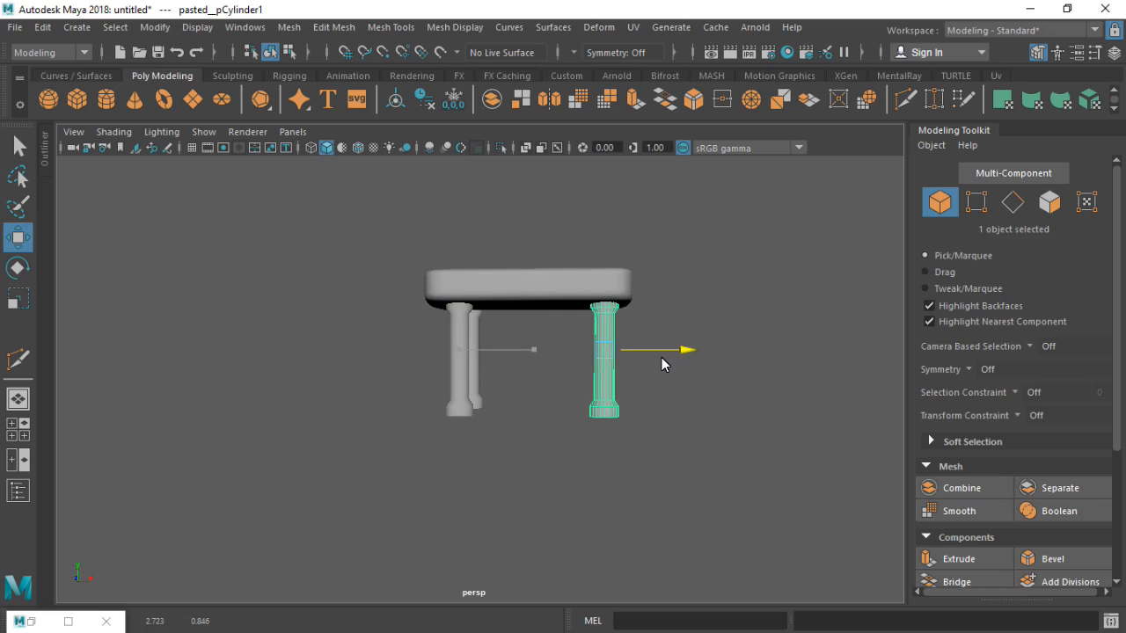
# - Paste one more copy of the leg and move it beneath the slab's remaining corner
pyautogui.click(694, 419)
pyautogui.keyDown('alt'); pyautogui.moveTo(740, 426); pyautogui.dragTo(404, 423); pyautogui.keyUp('alt')
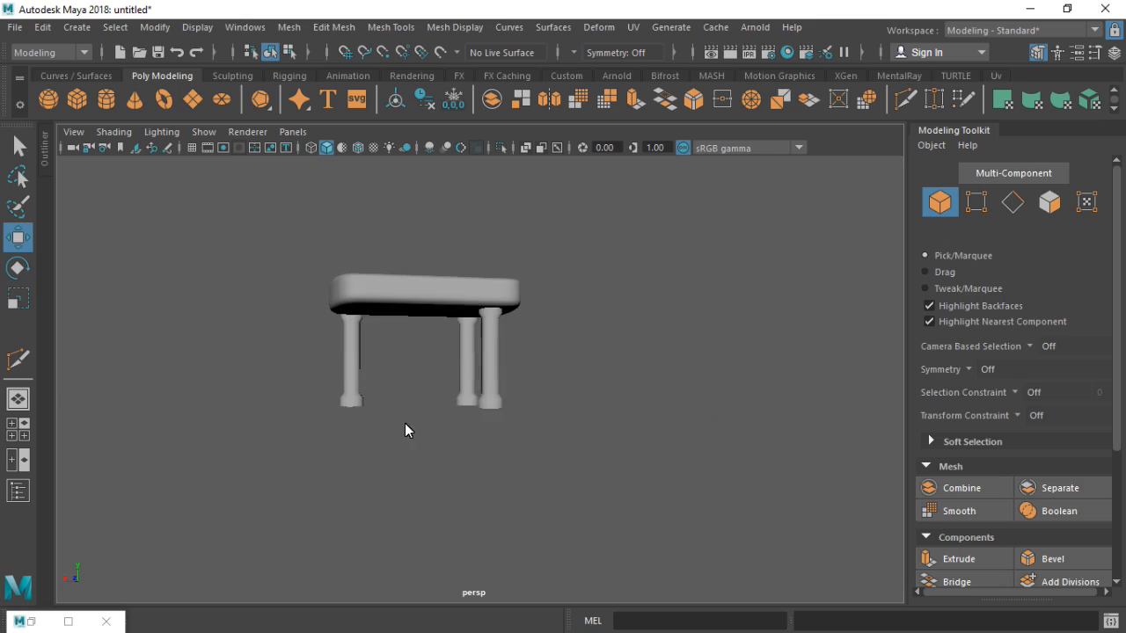
pyautogui.click(497, 372)
pyautogui.hotkey('ctrl', 'v')
pyautogui.moveTo(431, 350); pyautogui.dragTo(316, 365)
pyautogui.click(438, 501)
# - Examine the slab and its four legs from the sides and from above
pyautogui.scroll(-4, 434, 393)
pyautogui.keyDown('alt'); pyautogui.moveTo(435, 393); pyautogui.dragTo(678, 384); pyautogui.keyUp('alt')
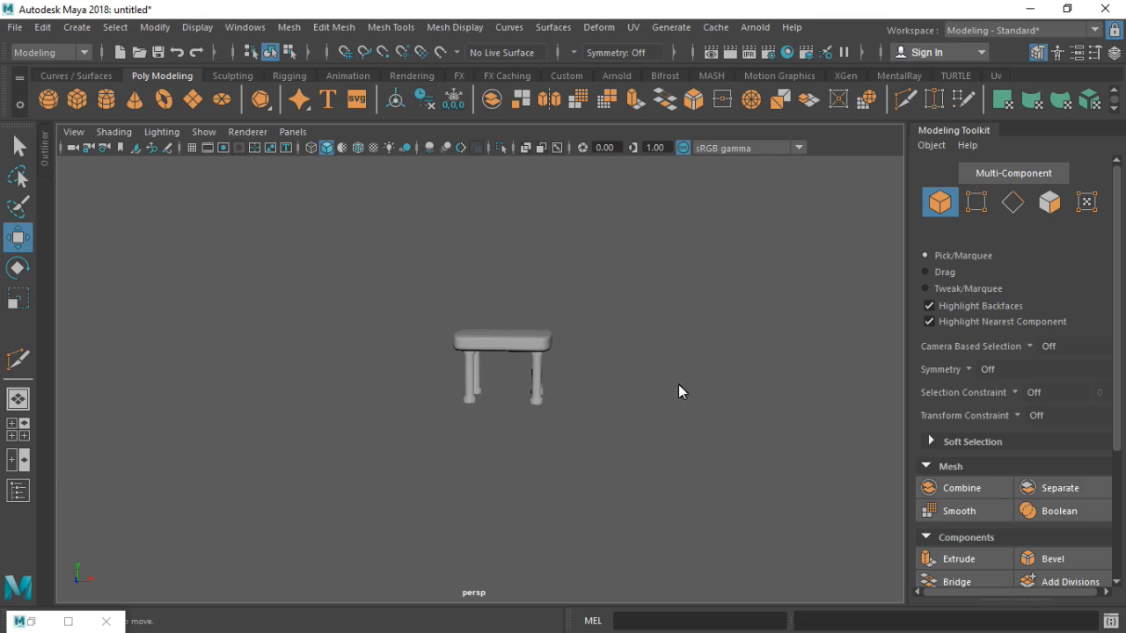
pyautogui.scroll(5, 673, 378)
pyautogui.keyDown('alt'); pyautogui.moveTo(656, 369); pyautogui.dragTo(628, 526, button='middle'); pyautogui.keyUp('alt')
pyautogui.keyDown('alt'); pyautogui.moveTo(616, 493); pyautogui.dragTo(403, 412); pyautogui.keyUp('alt')
pyautogui.scroll(-3, 282, 361)
pyautogui.click(425, 419)
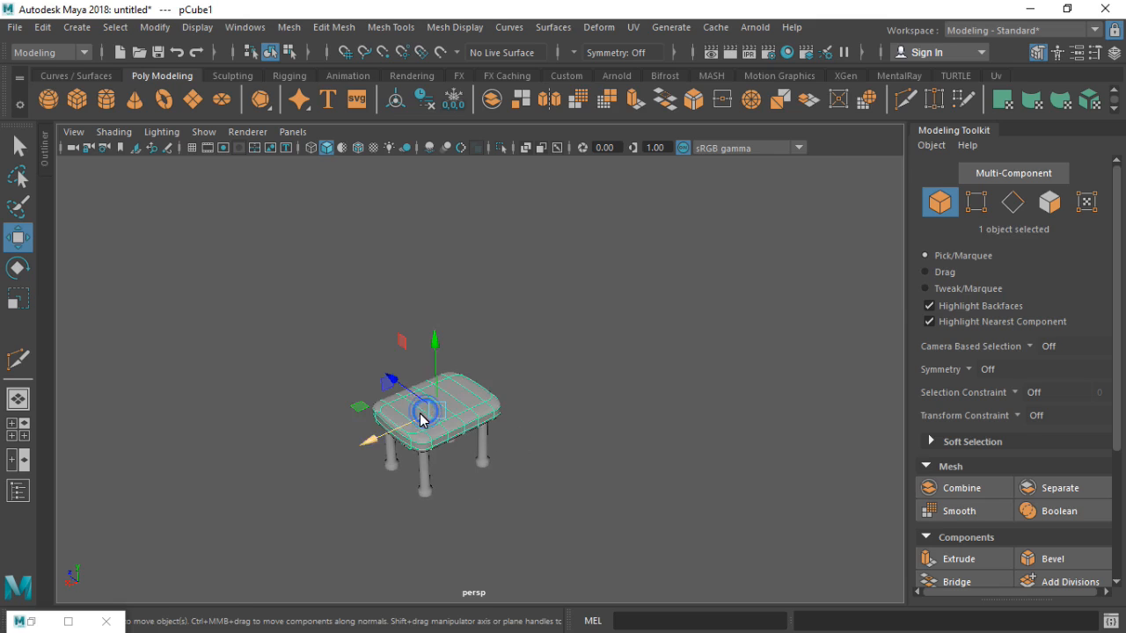
pyautogui.scroll(2, 379, 437)
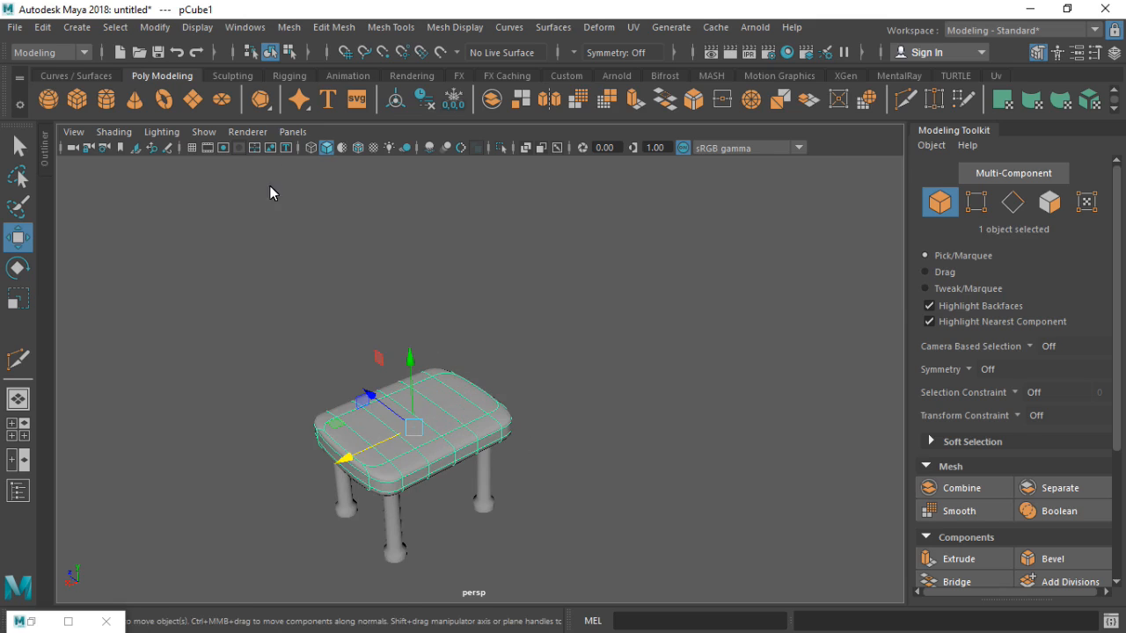
# - Create a polygon cube, place it on one end of the slab, and scale it thinner along X
pyautogui.click(85, 104)
pyautogui.moveTo(428, 519); pyautogui.dragTo(420, 367)
pyautogui.press('e')
pyautogui.press('r')
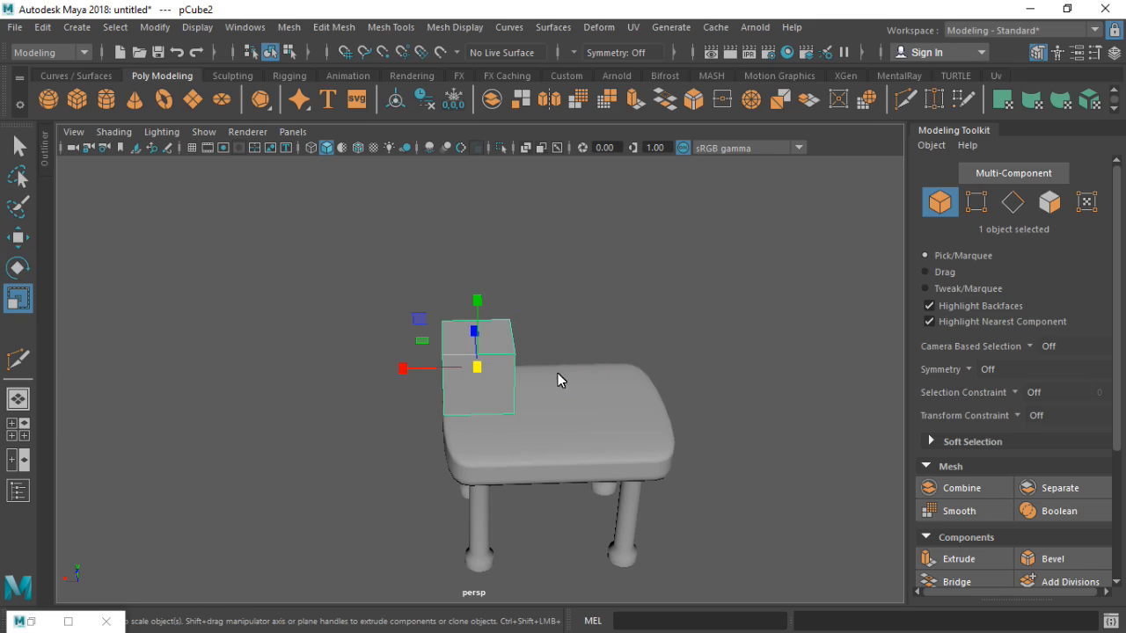
pyautogui.keyDown('alt'); pyautogui.moveTo(576, 369); pyautogui.dragTo(580, 366); pyautogui.keyUp('alt')
pyautogui.moveTo(411, 371); pyautogui.dragTo(441, 372)
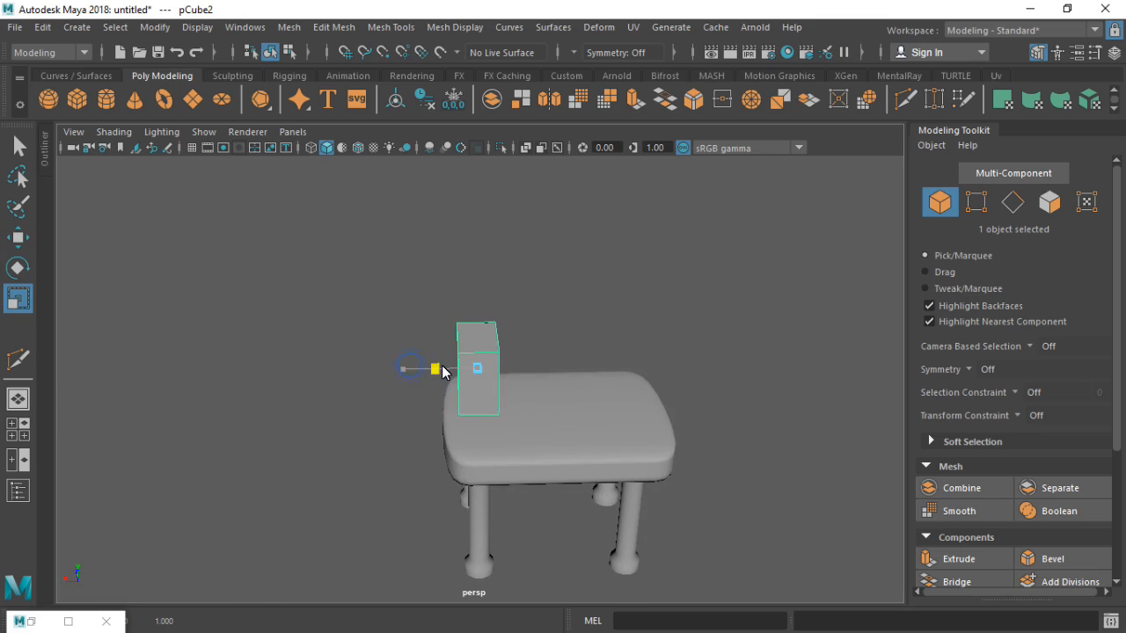
# - Widen the block along Z across the slab, shift it along X towards the slab's end, and raise it above the slab
pyautogui.keyDown('alt'); pyautogui.moveTo(522, 372); pyautogui.dragTo(376, 352); pyautogui.keyUp('alt')
pyautogui.moveTo(573, 375); pyautogui.dragTo(713, 407)
pyautogui.press('w')
pyautogui.moveTo(456, 374); pyautogui.dragTo(445, 376)
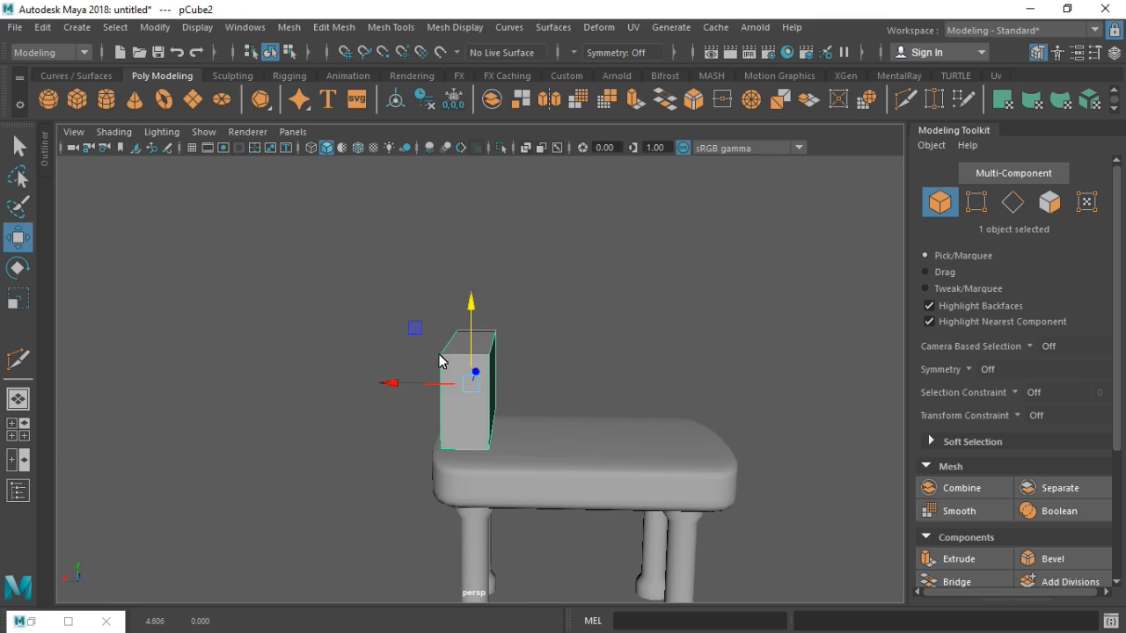
pyautogui.moveTo(475, 312); pyautogui.dragTo(475, 200)
pyautogui.keyDown('alt'); pyautogui.moveTo(595, 276); pyautogui.dragTo(685, 91); pyautogui.keyUp('alt')
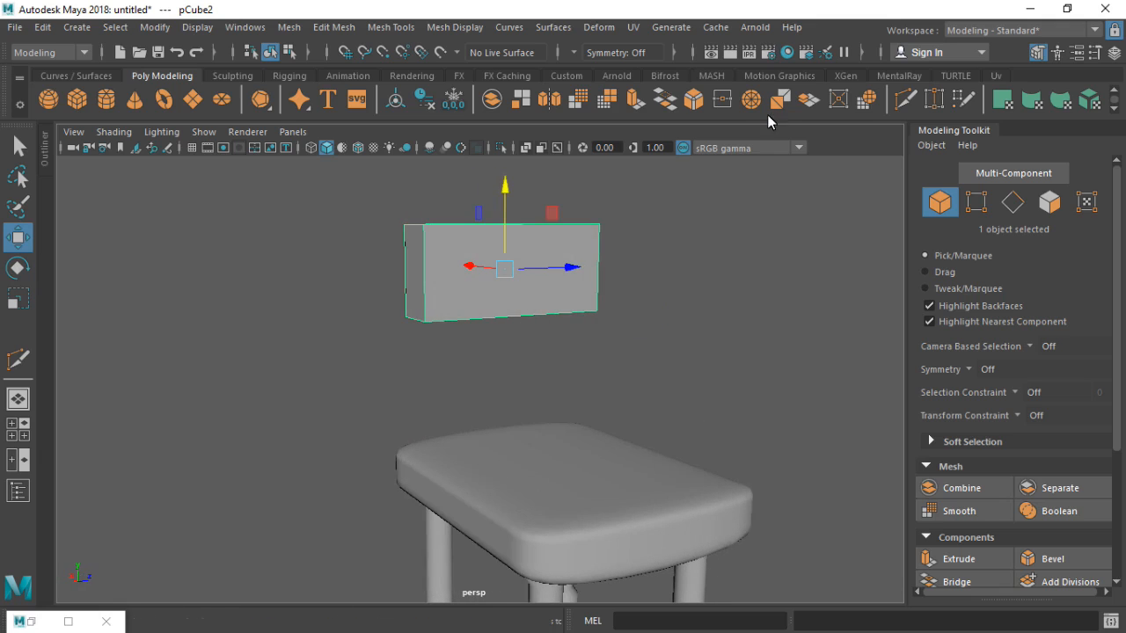
# - Insert edge loops with Multi-Cut near the block's two side edges and its upper and lower edges
pyautogui.click(899, 104)
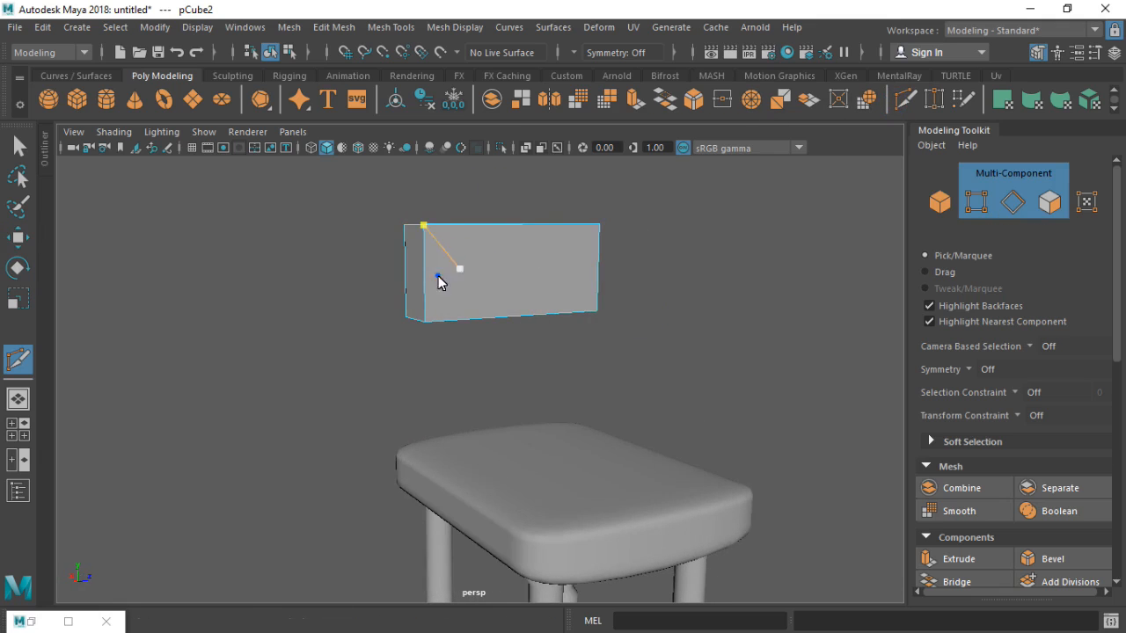
pyautogui.keyDown('alt'); pyautogui.moveTo(440, 278); pyautogui.dragTo(440, 279); pyautogui.keyUp('alt')
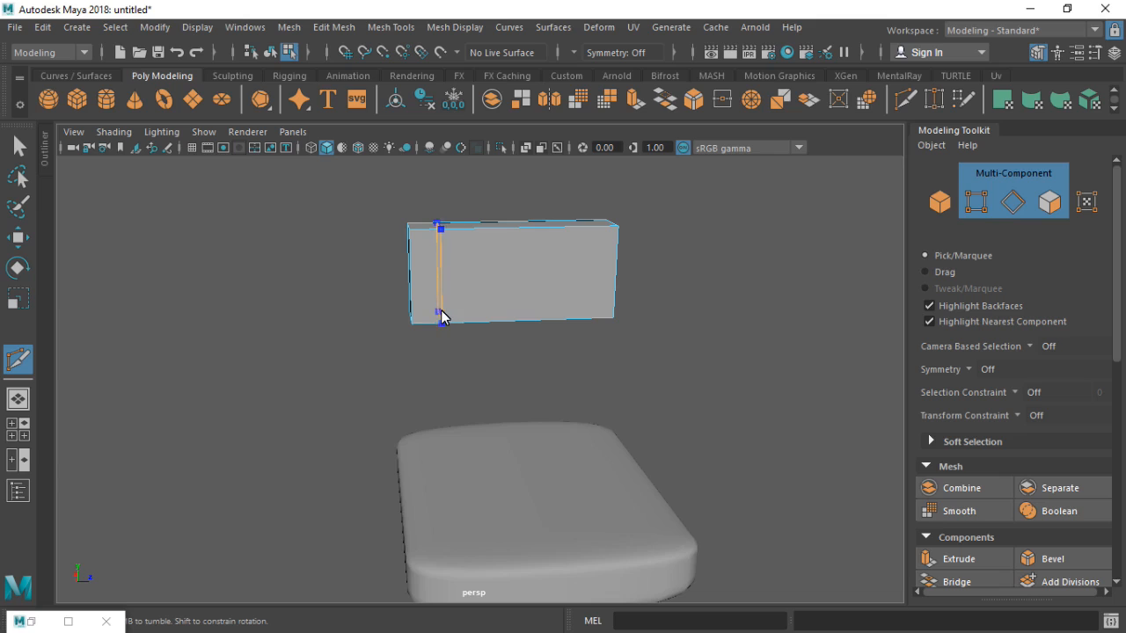
pyautogui.keyDown('ctrl'); pyautogui.click(601, 307); pyautogui.keyUp('ctrl')
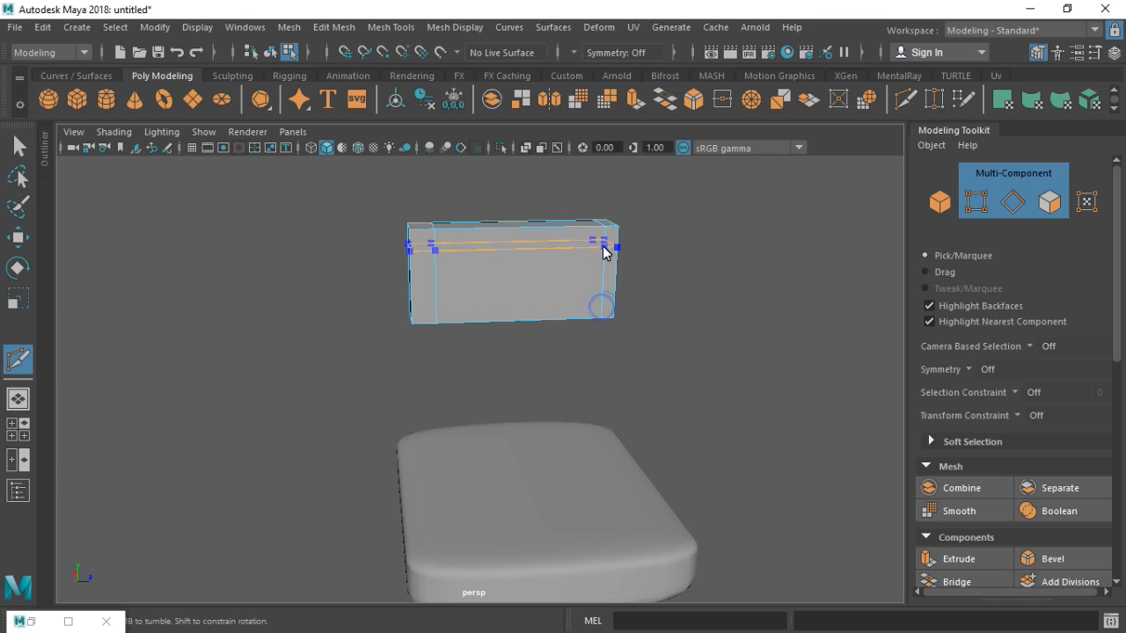
# - Try to bevel the whole block with a fraction of 0.5 and one segment
pyautogui.click(694, 105)
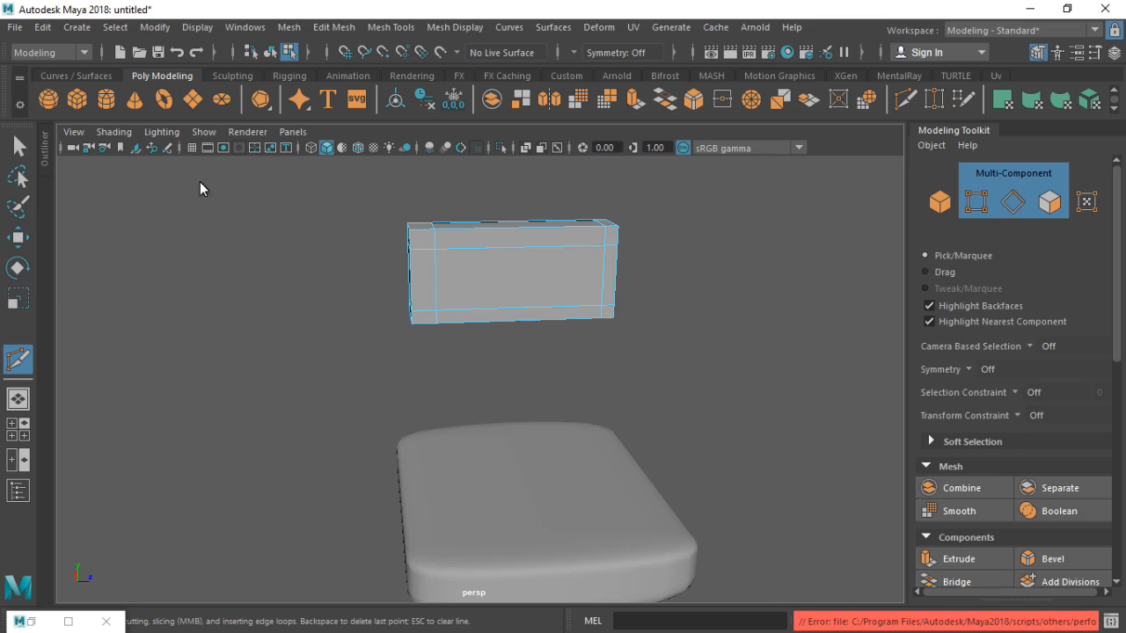
pyautogui.click(10, 147)
pyautogui.click(519, 262)
pyautogui.moveTo(536, 243); pyautogui.dragTo(629, 98, button='right')
pyautogui.click(694, 106)
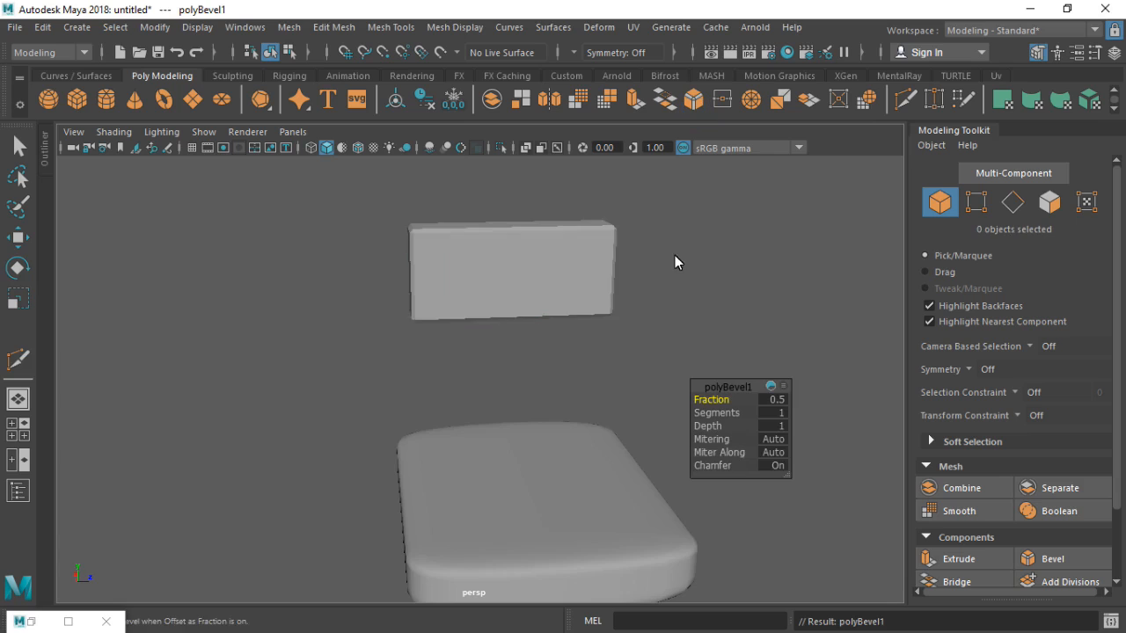
pyautogui.moveTo(681, 264)
pyautogui.keyDown('alt'); pyautogui.mouseDown()
pyautogui.moveTo(523, 253)
pyautogui.moveTo(513, 282)
pyautogui.moveTo(783, 237)
pyautogui.moveTo(776, 251)
pyautogui.moveTo(676, 266)
pyautogui.mouseUp(); pyautogui.keyUp('alt')
pyautogui.hotkey('ctrl', 'z')
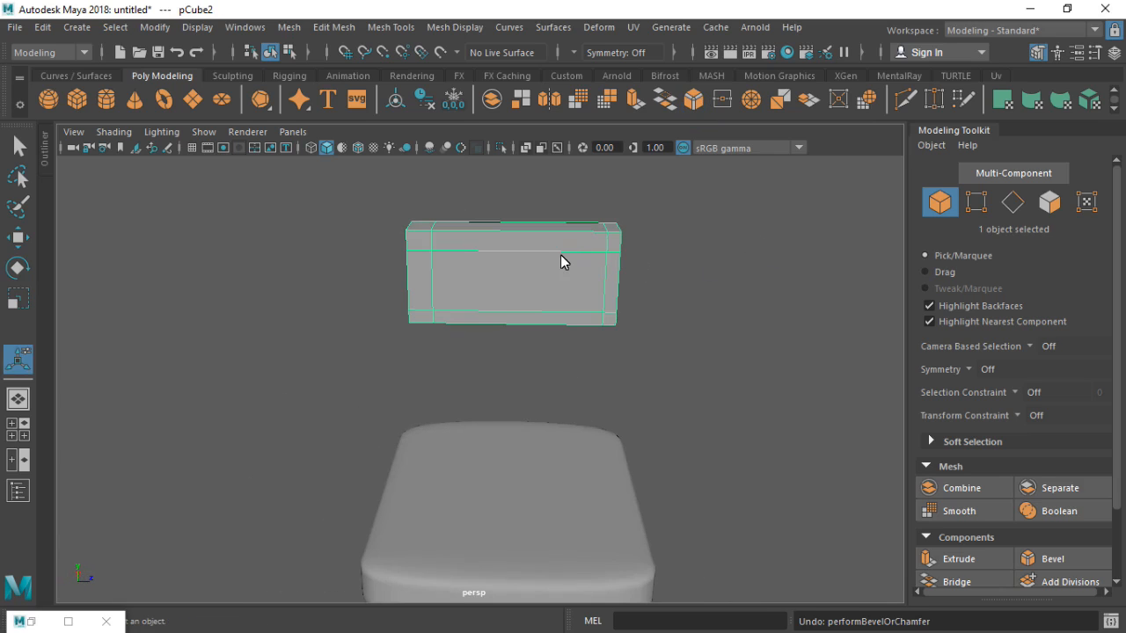
# - Preview the block smoothed from several angles and return it to the unsmoothed display
pyautogui.press('3')
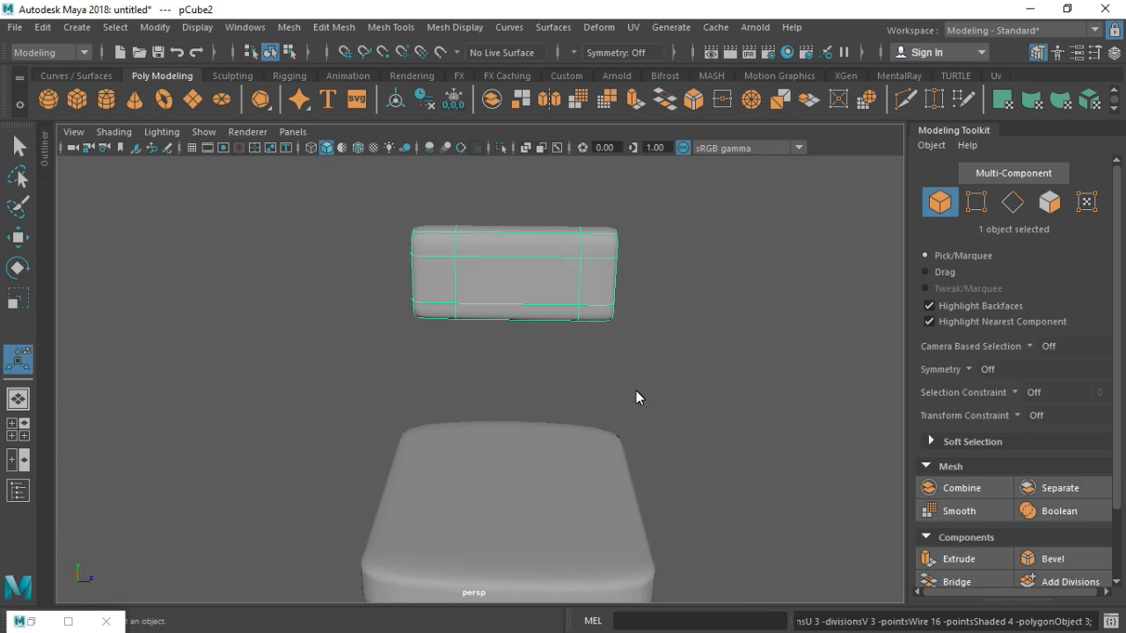
pyautogui.keyDown('alt'); pyautogui.moveTo(711, 355); pyautogui.dragTo(735, 339); pyautogui.keyUp('alt')
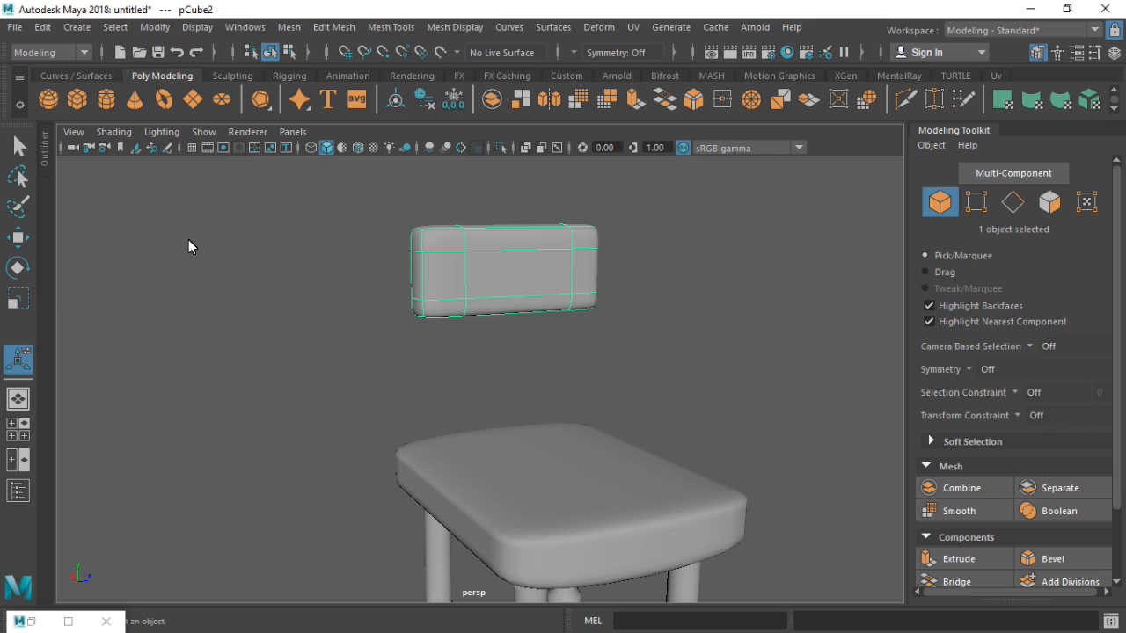
pyautogui.keyDown('alt'); pyautogui.moveTo(373, 268); pyautogui.dragTo(453, 269); pyautogui.keyUp('alt')
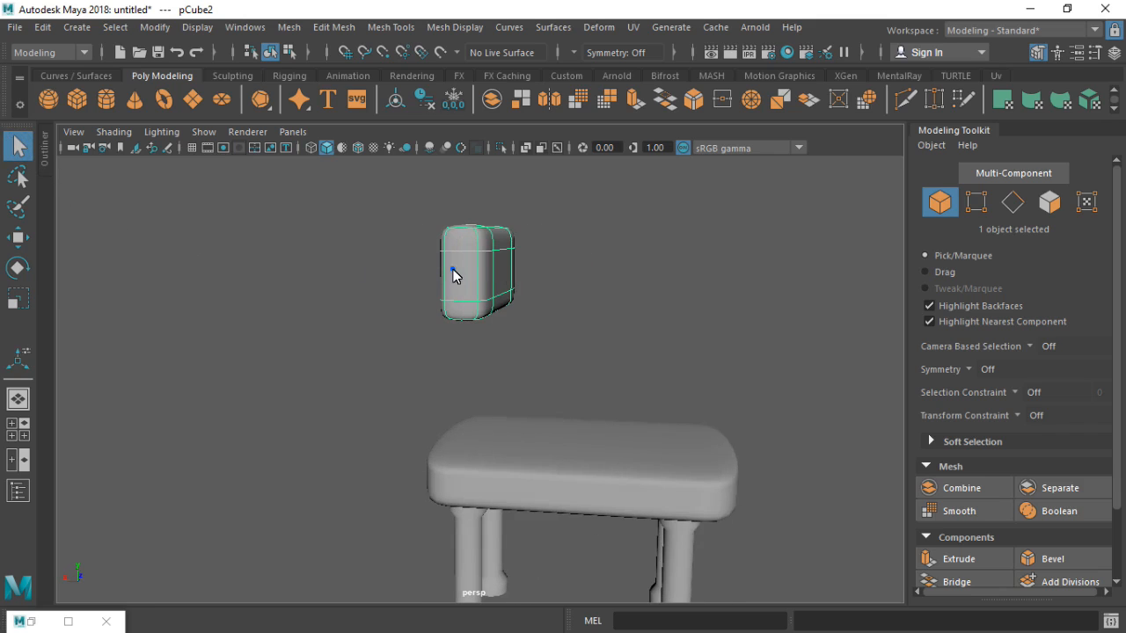
pyautogui.press('w')
pyautogui.press('1')
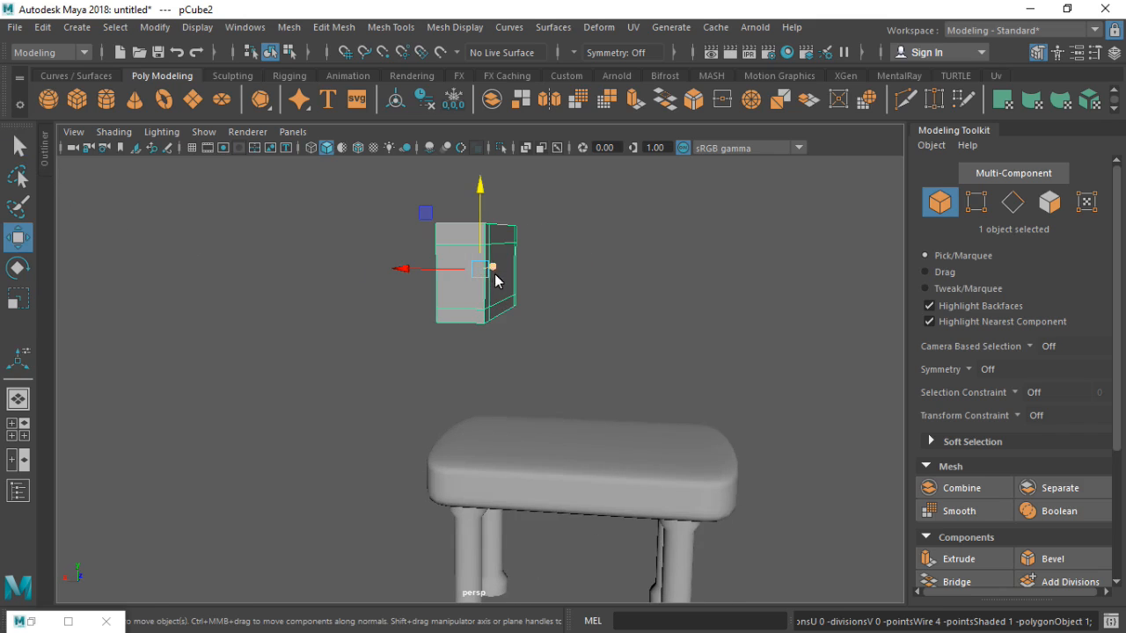
# - Shift the block slightly along X, stretch it taller along Y, and lower it onto the slab as a backrest
pyautogui.moveTo(424, 270)
pyautogui.mouseDown()
pyautogui.moveTo(396, 272)
pyautogui.moveTo(405, 269)
pyautogui.mouseUp()
pyautogui.keyDown('alt'); pyautogui.moveTo(536, 297); pyautogui.dragTo(422, 298); pyautogui.keyUp('alt')
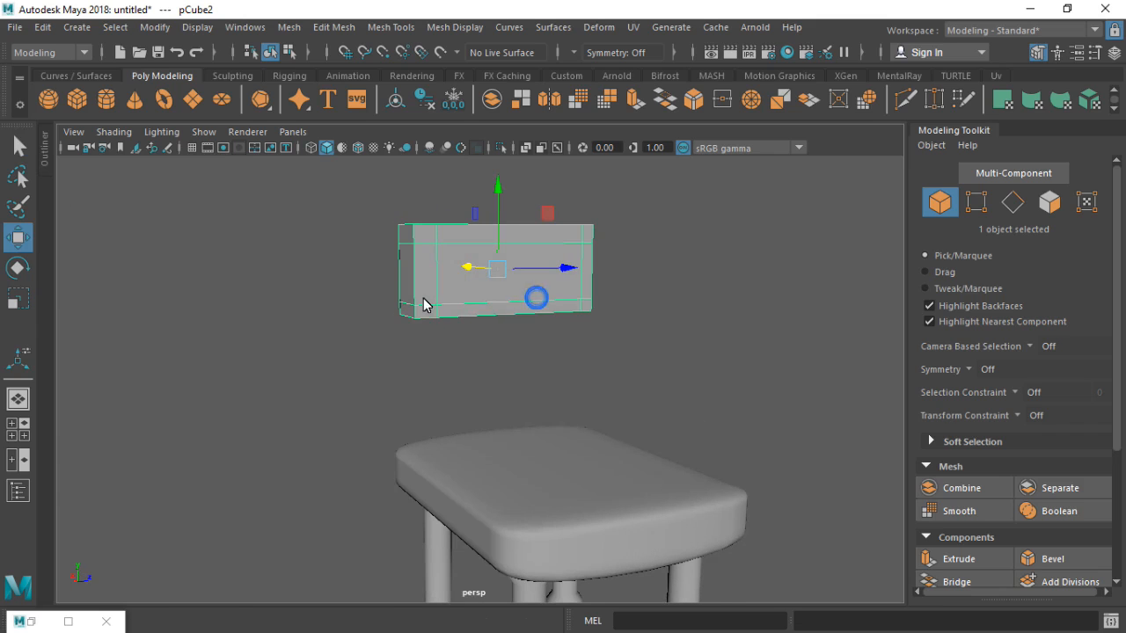
pyautogui.press('e')
pyautogui.press('r')
pyautogui.moveTo(500, 195); pyautogui.dragTo(508, 143)
pyautogui.moveTo(496, 194); pyautogui.dragTo(478, 370)
# - Thin the backrest along X and line its outer face up with the end of the slab
pyautogui.press('w')
pyautogui.press('e')
pyautogui.press('r')
pyautogui.moveTo(406, 341); pyautogui.dragTo(421, 340)
pyautogui.keyDown('alt'); pyautogui.moveTo(696, 343); pyautogui.dragTo(530, 347); pyautogui.keyUp('alt')
pyautogui.press('e')
pyautogui.press('r')
pyautogui.keyDown('alt'); pyautogui.moveTo(393, 404); pyautogui.dragTo(523, 410); pyautogui.keyUp('alt')
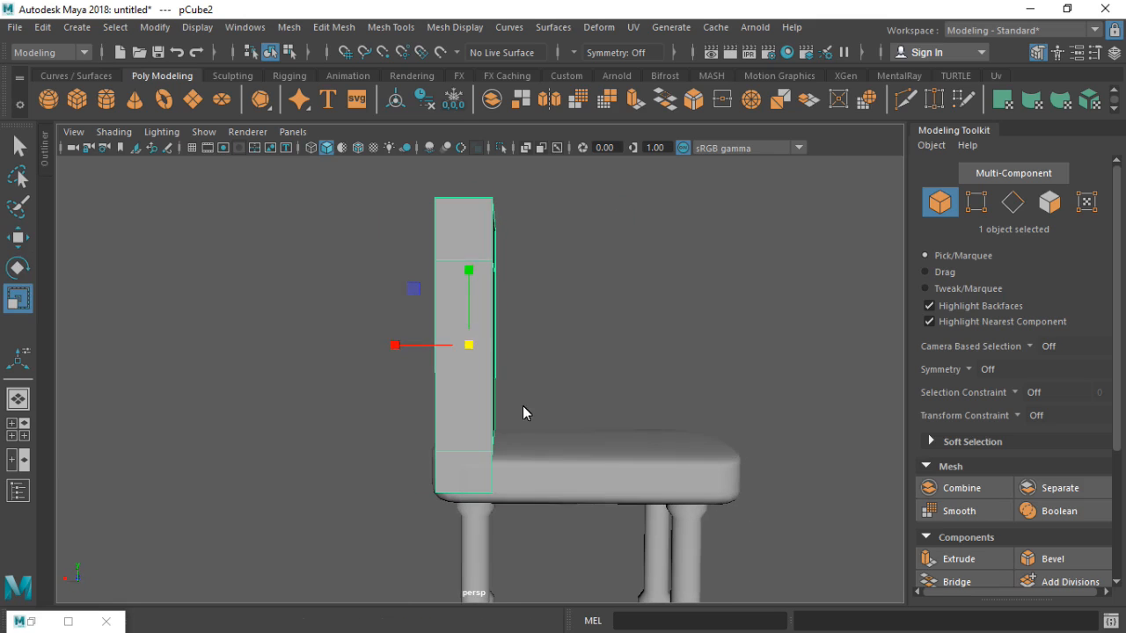
pyautogui.press('w')
pyautogui.moveTo(441, 355); pyautogui.dragTo(432, 350)
# - Shorten the slab slightly along X and reposition the backrest against its end
pyautogui.click(701, 477)
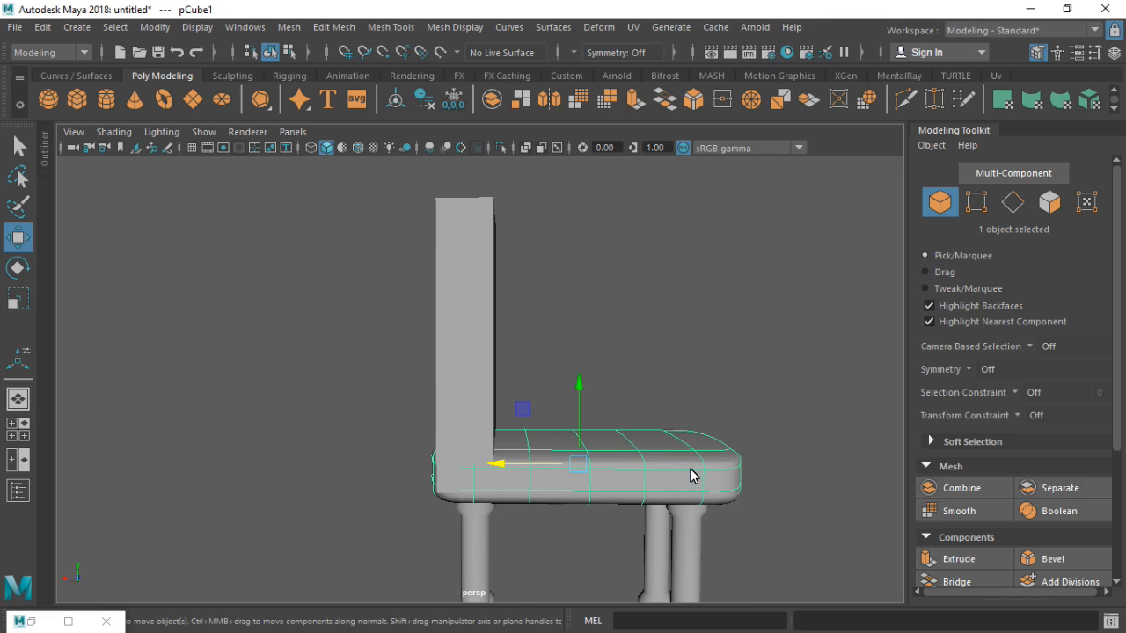
pyautogui.press('r')
pyautogui.moveTo(507, 465); pyautogui.dragTo(528, 464)
pyautogui.click(464, 378)
pyautogui.press('w')
pyautogui.moveTo(419, 347); pyautogui.dragTo(433, 379)
# - Bevel the whole backrest with a fraction of 0.5 and one segment
pyautogui.click(628, 393)
pyautogui.keyDown('alt'); pyautogui.moveTo(627, 393); pyautogui.dragTo(486, 418); pyautogui.keyUp('alt')
pyautogui.click(494, 344)
pyautogui.keyDown('alt'); pyautogui.moveTo(495, 345); pyautogui.dragTo(573, 357, button='right'); pyautogui.keyUp('alt')
pyautogui.keyDown('alt'); pyautogui.moveTo(547, 362); pyautogui.dragTo(568, 464, button='middle'); pyautogui.keyUp('alt')
pyautogui.keyDown('alt'); pyautogui.moveTo(567, 464); pyautogui.dragTo(545, 441); pyautogui.keyUp('alt')
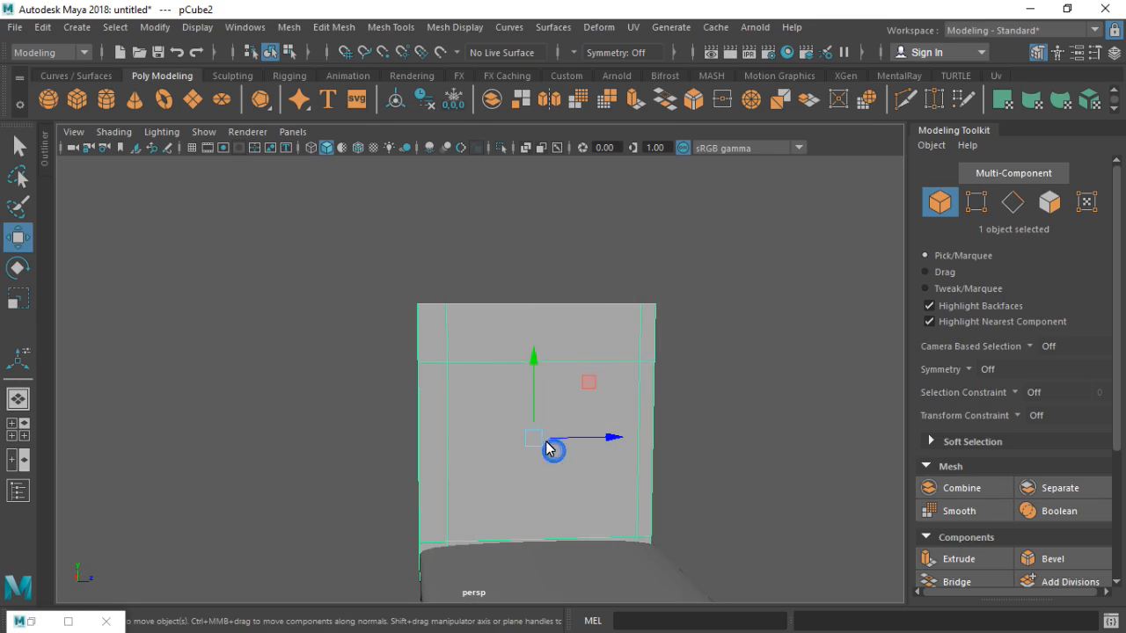
pyautogui.click(700, 110)
# - Examine the bevelled backrest and its join with the slab from behind and from the side
pyautogui.click(726, 308)
pyautogui.keyDown('alt'); pyautogui.moveTo(726, 308); pyautogui.dragTo(675, 369, button='right'); pyautogui.keyUp('alt')
pyautogui.keyDown('alt'); pyautogui.moveTo(676, 368); pyautogui.dragTo(914, 407); pyautogui.keyUp('alt')
pyautogui.keyDown('alt'); pyautogui.moveTo(395, 448); pyautogui.dragTo(494, 486, button='right'); pyautogui.keyUp('alt')
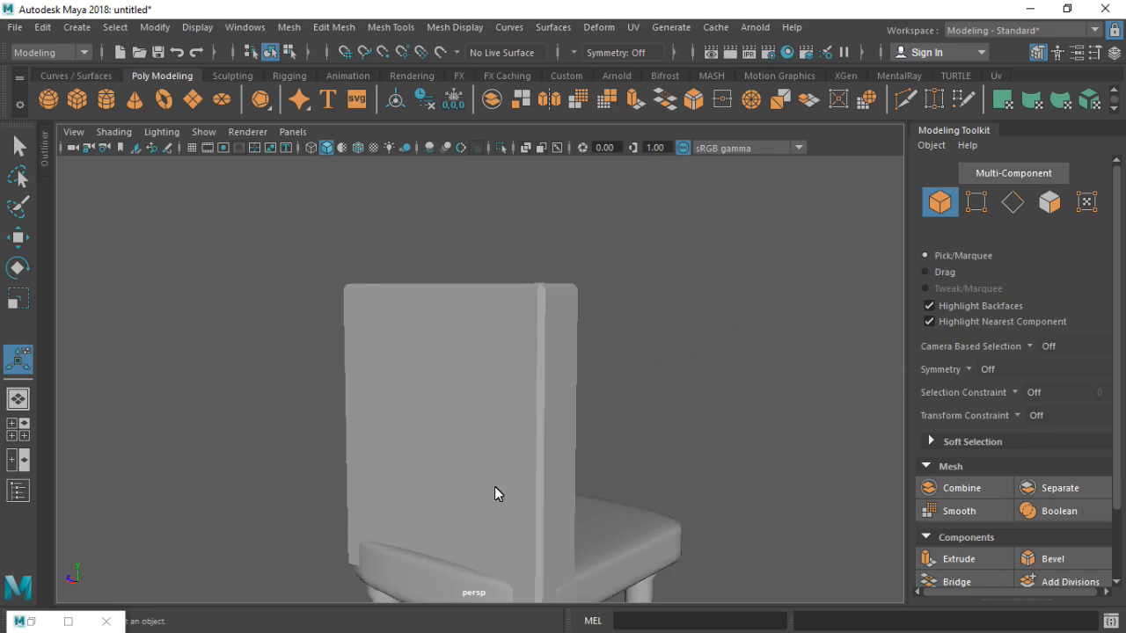
pyautogui.keyDown('alt'); pyautogui.moveTo(494, 487); pyautogui.dragTo(594, 263, button='middle'); pyautogui.keyUp('alt')
pyautogui.click(677, 341)
pyautogui.keyDown('alt'); pyautogui.moveTo(680, 369); pyautogui.dragTo(571, 331); pyautogui.keyUp('alt')
# - Lower the backrest slightly along Y and fine-tune its height
pyautogui.click(589, 283)
pyautogui.scroll(-5, 587, 233)
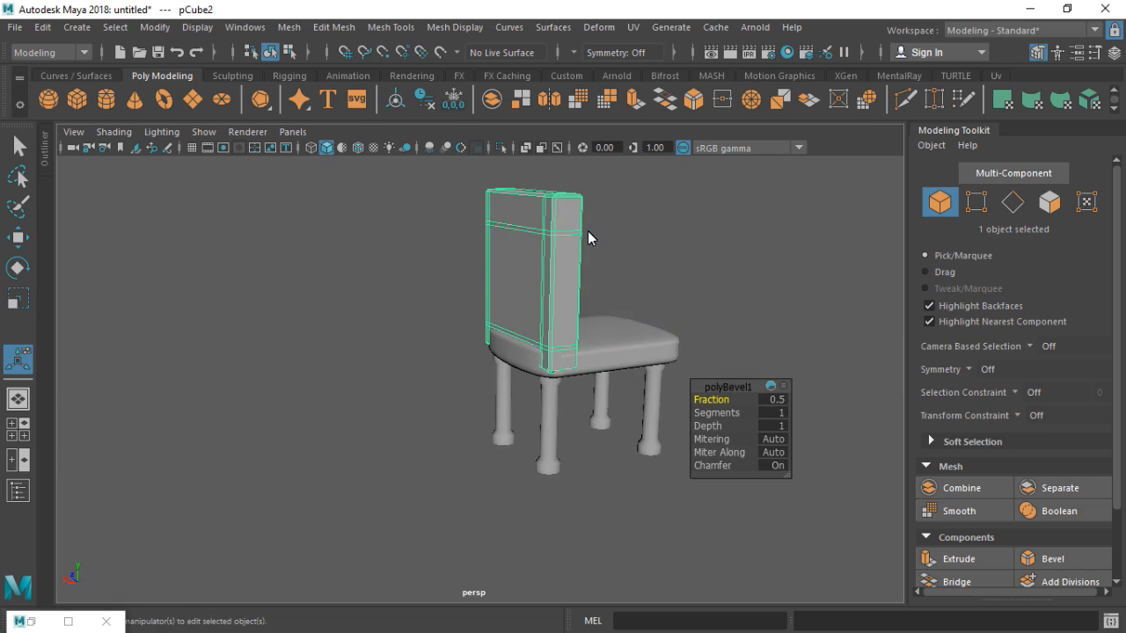
pyautogui.press('w')
pyautogui.moveTo(531, 213)
pyautogui.mouseDown()
pyautogui.moveTo(531, 227)
pyautogui.moveTo(536, 201)
pyautogui.moveTo(528, 224)
pyautogui.mouseUp()
pyautogui.press('r')
pyautogui.press('w')
pyautogui.press('e')
pyautogui.press('r')
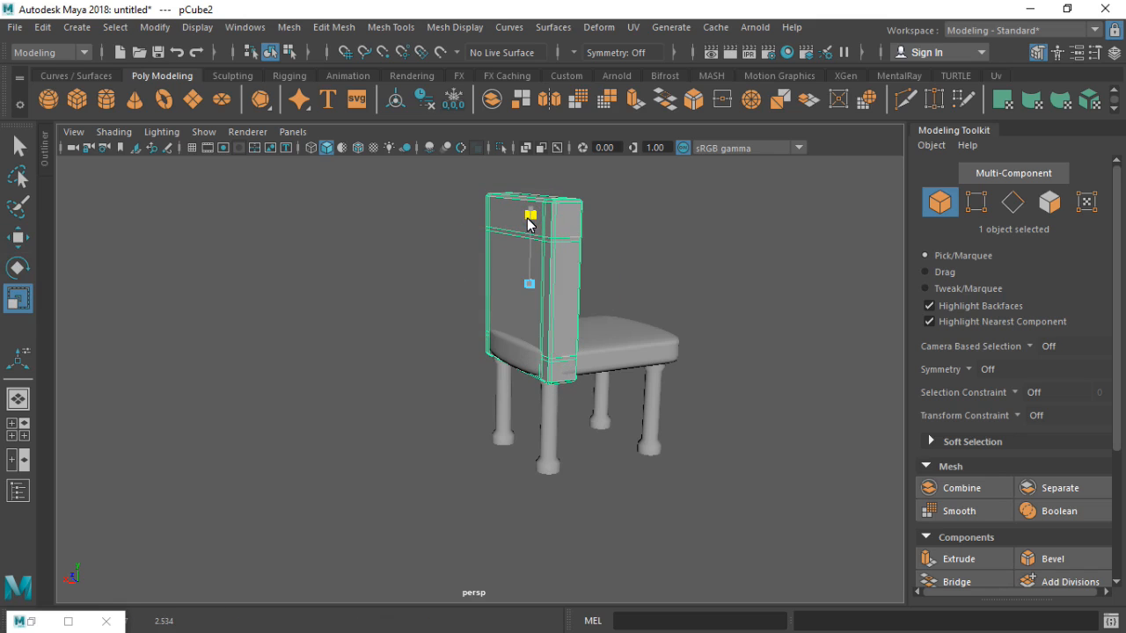
# - Rescale the slab along X and shift it slightly so its rear end fits into the backrest
pyautogui.click(510, 363)
pyautogui.scroll(5, 510, 352)
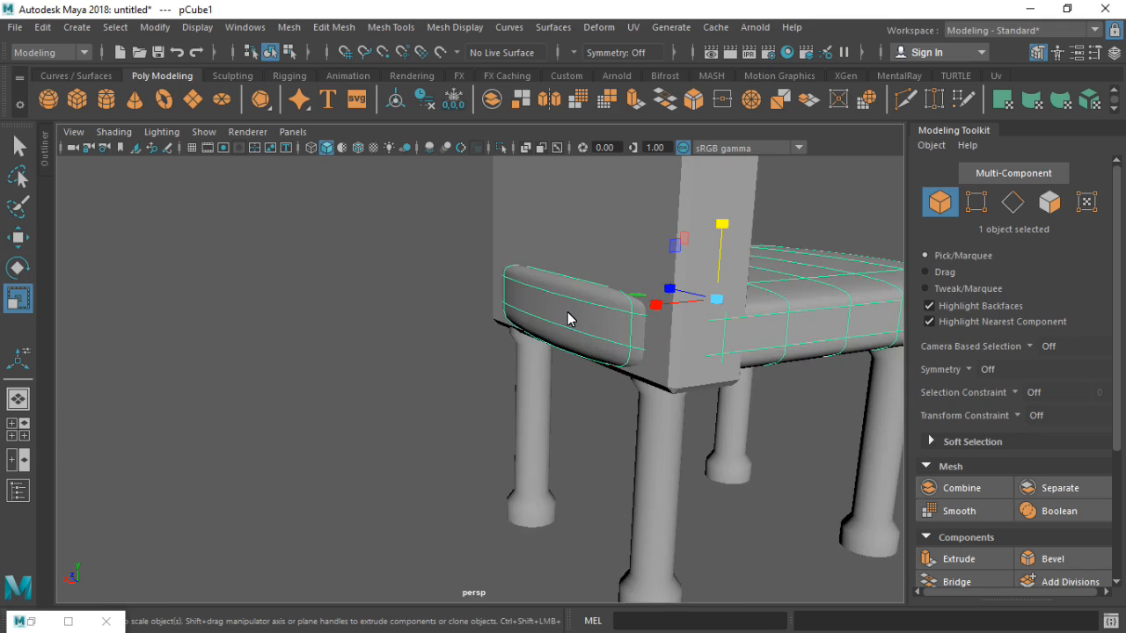
pyautogui.scroll(-3, 580, 313)
pyautogui.keyDown('alt'); pyautogui.moveTo(682, 335); pyautogui.dragTo(614, 348); pyautogui.keyUp('alt')
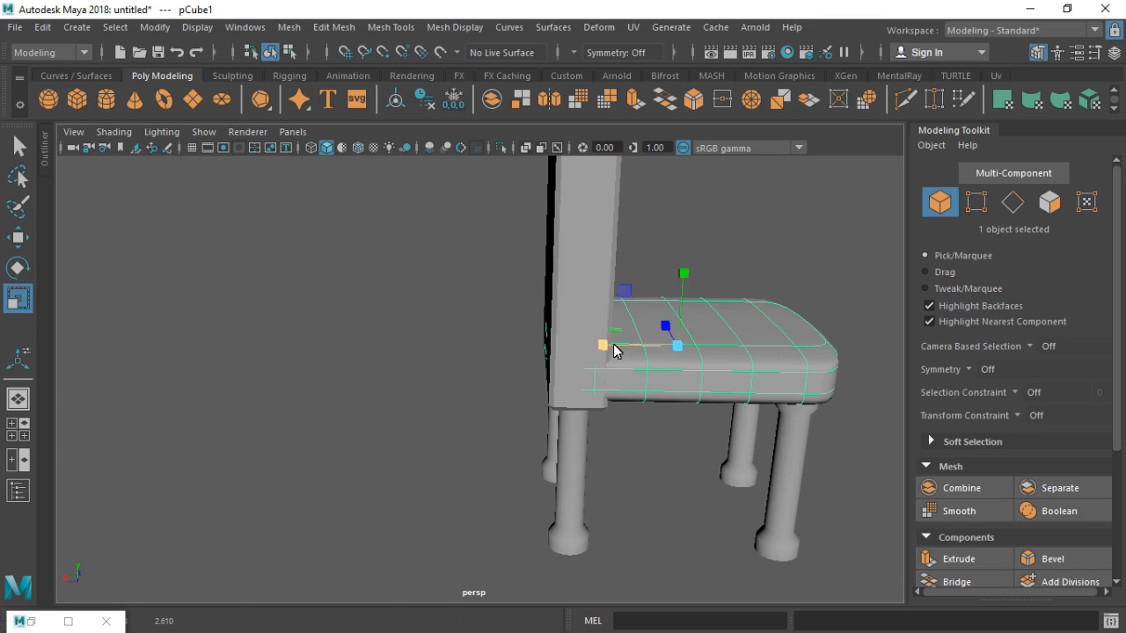
pyautogui.press('w')
pyautogui.moveTo(613, 349); pyautogui.dragTo(617, 351)
# - Raise the backrest slightly to about 5.04 along Y so its lower end lines up with the slab's underside
pyautogui.click(688, 473)
pyautogui.keyDown('alt'); pyautogui.moveTo(593, 483); pyautogui.dragTo(737, 387); pyautogui.keyUp('alt')
pyautogui.keyDown('alt'); pyautogui.moveTo(737, 387); pyautogui.dragTo(705, 372, button='middle'); pyautogui.keyUp('alt')
pyautogui.scroll(-5, 649, 342)
pyautogui.scroll(4, 603, 397)
pyautogui.keyDown('alt'); pyautogui.moveTo(648, 340); pyautogui.dragTo(669, 285, button='middle'); pyautogui.keyUp('alt')
pyautogui.click(597, 339)
pyautogui.keyDown('alt'); pyautogui.moveTo(597, 339); pyautogui.dragTo(190, 406); pyautogui.keyUp('alt')
pyautogui.keyDown('alt'); pyautogui.moveTo(461, 387); pyautogui.dragTo(491, 314); pyautogui.keyUp('alt')
pyautogui.moveTo(522, 258); pyautogui.dragTo(522, 255)
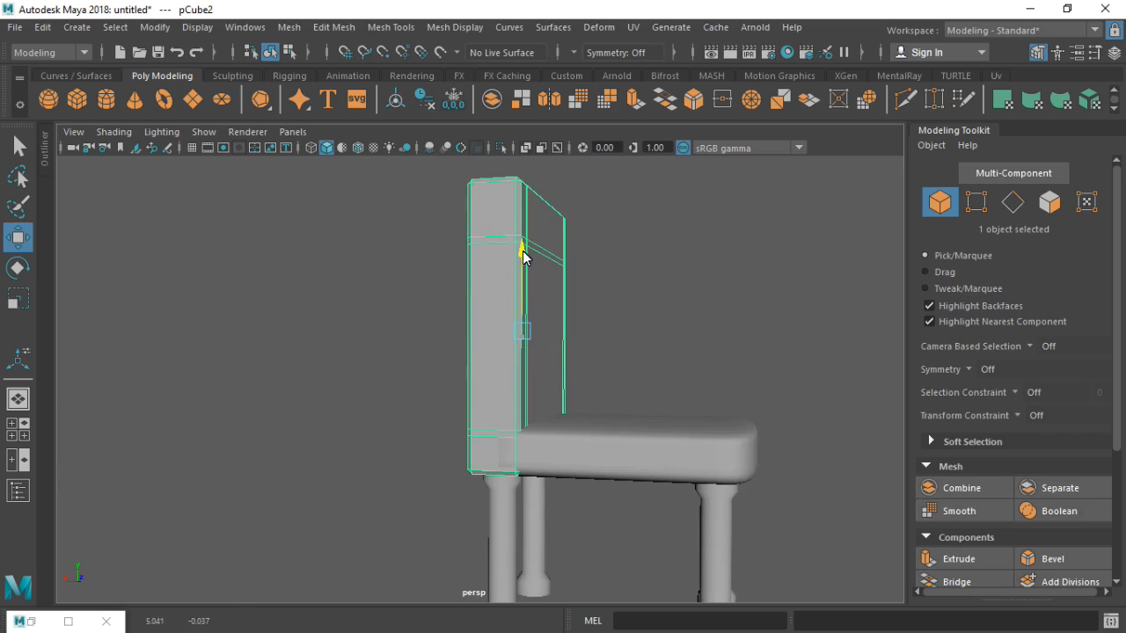
# - Insert a horizontal edge loop with Multi-Cut around the backrest, a little below its upper loops
pyautogui.click(590, 356)
pyautogui.keyDown('alt'); pyautogui.moveTo(590, 356); pyautogui.dragTo(653, 405); pyautogui.keyUp('alt')
pyautogui.click(559, 300)
pyautogui.keyDown('alt'); pyautogui.moveTo(566, 400); pyautogui.dragTo(555, 347); pyautogui.keyUp('alt')
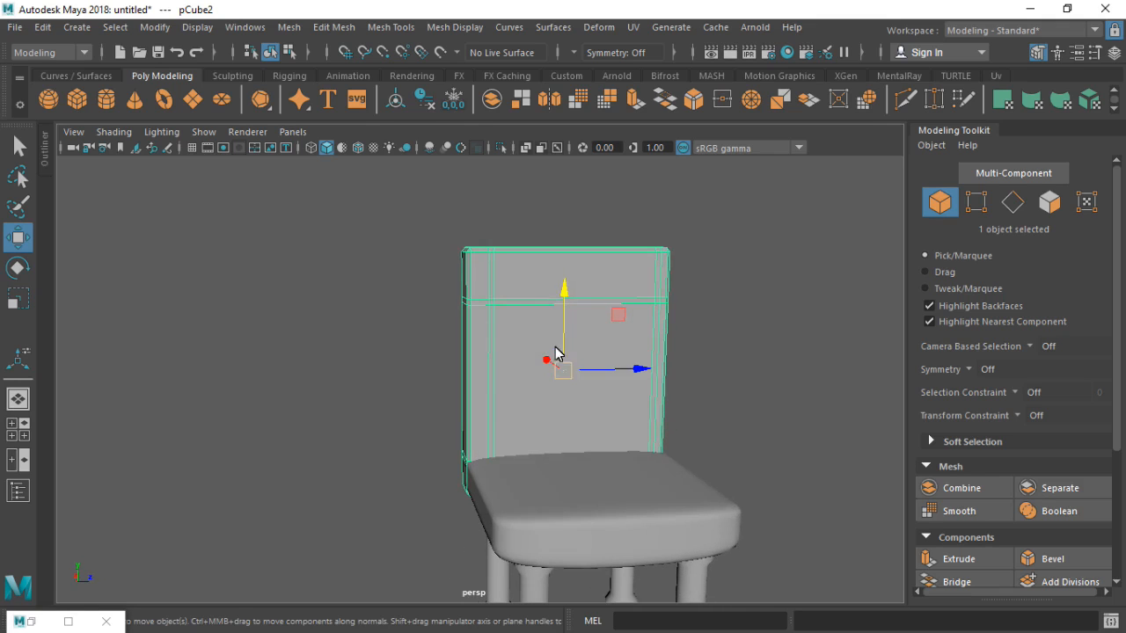
pyautogui.click(398, 264)
pyautogui.keyDown('alt'); pyautogui.moveTo(411, 300); pyautogui.dragTo(497, 308); pyautogui.keyUp('alt')
pyautogui.click(497, 308)
pyautogui.click(905, 100)
pyautogui.click(505, 302)
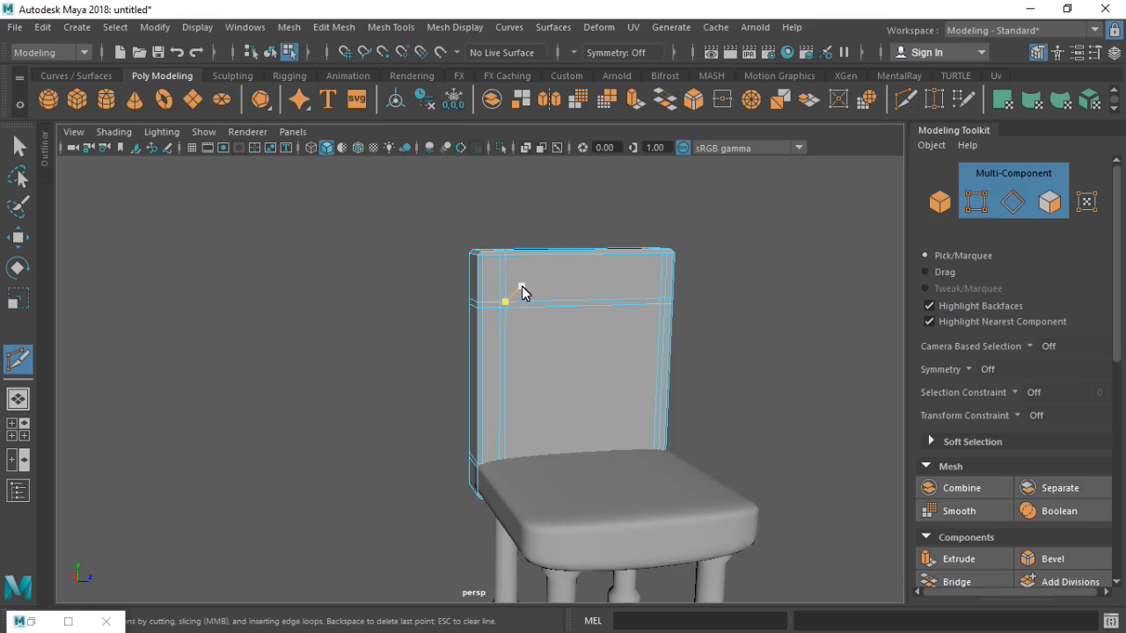
pyautogui.keyDown('ctrl'); pyautogui.click(532, 332); pyautogui.keyUp('ctrl')
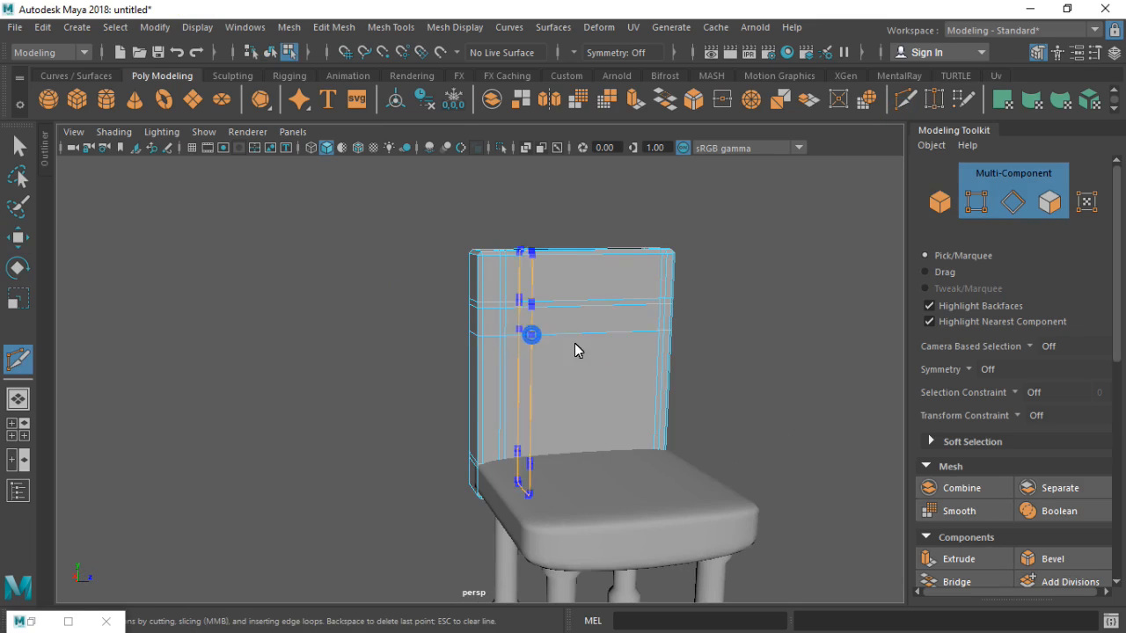
# - Preview the backrest smoothed and insert a vertical edge loop down its middle
pyautogui.press('3')
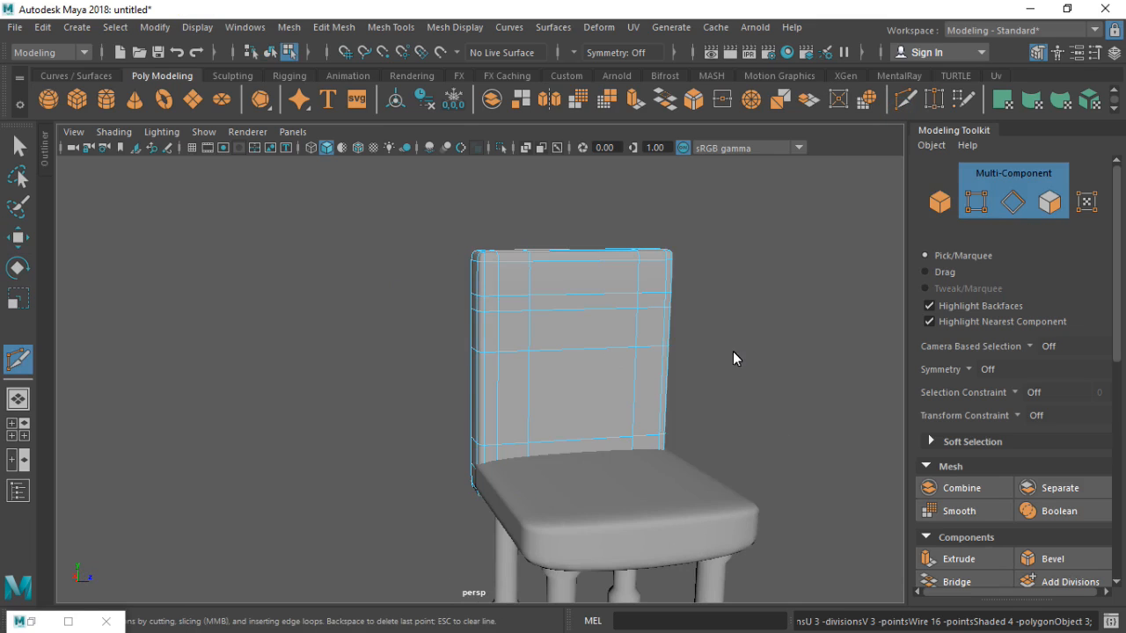
pyautogui.keyDown('ctrl'); pyautogui.click(583, 282); pyautogui.keyUp('ctrl')
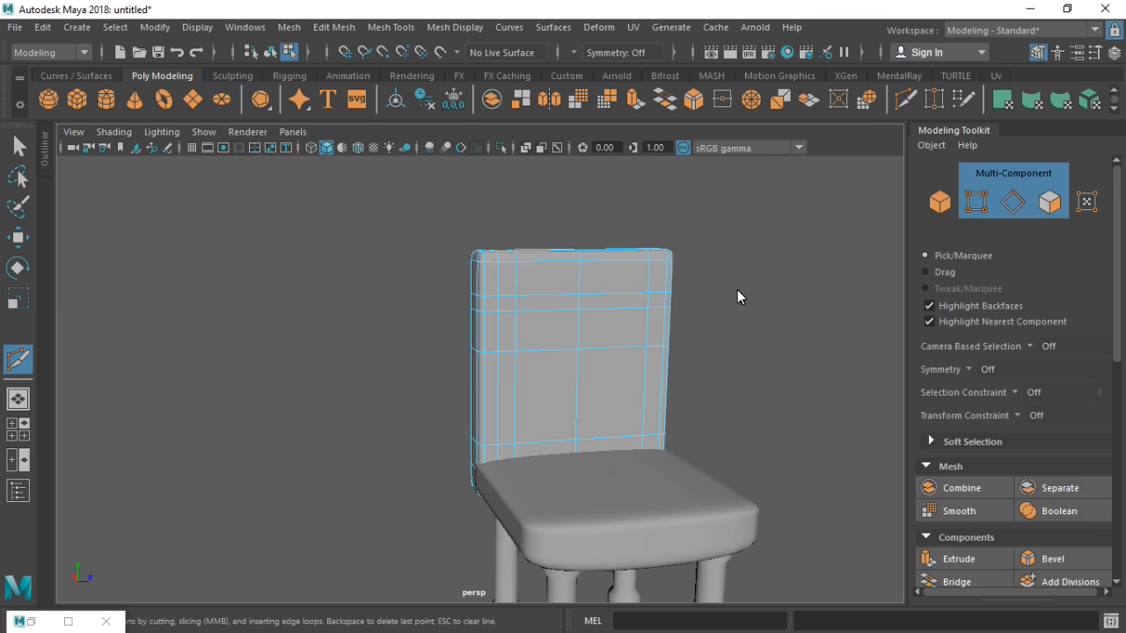
pyautogui.keyDown('alt'); pyautogui.moveTo(757, 301); pyautogui.dragTo(727, 300); pyautogui.keyUp('alt')
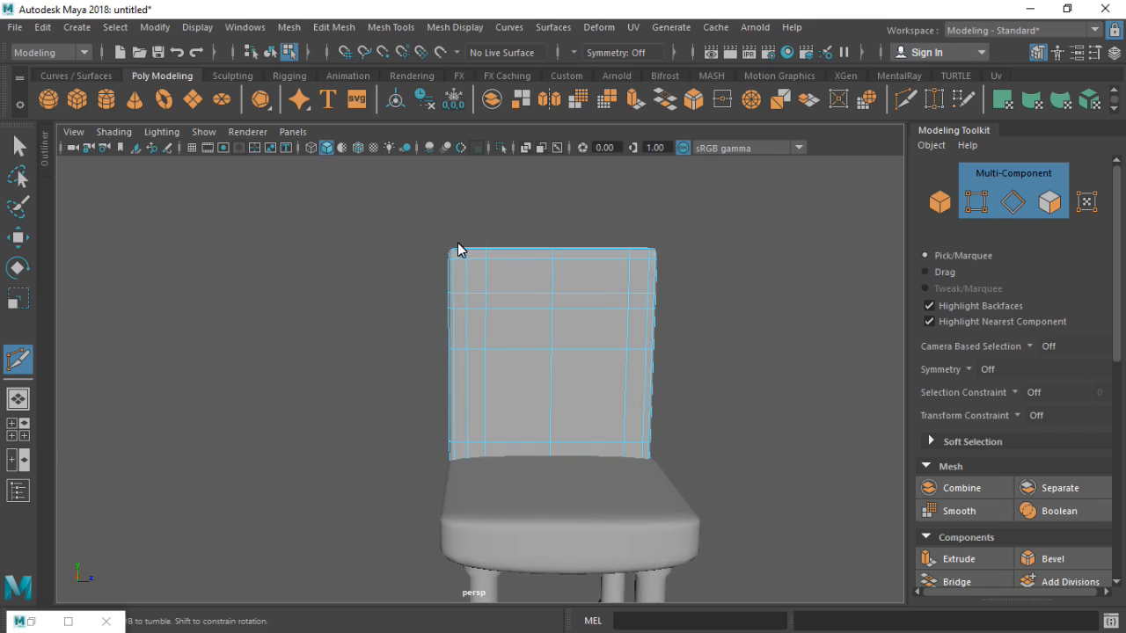
# - Lower the vertices at both upper corners of the backrest to about 6.44 along Y, leaving the middle as a peak
pyautogui.press('q')
pyautogui.moveTo(361, 206); pyautogui.dragTo(500, 264)
pyautogui.keyDown('shift'); pyautogui.moveTo(618, 226); pyautogui.dragTo(677, 266); pyautogui.keyUp('shift')
pyautogui.press('e')
pyautogui.press('r')
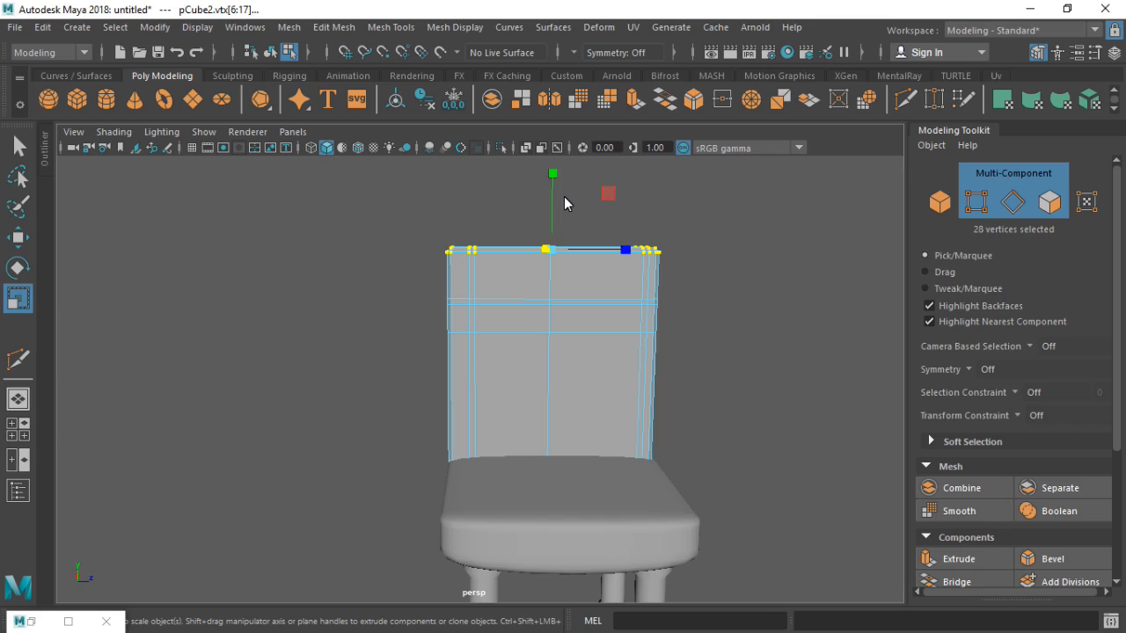
pyautogui.moveTo(552, 176); pyautogui.dragTo(554, 199)
pyautogui.press('w')
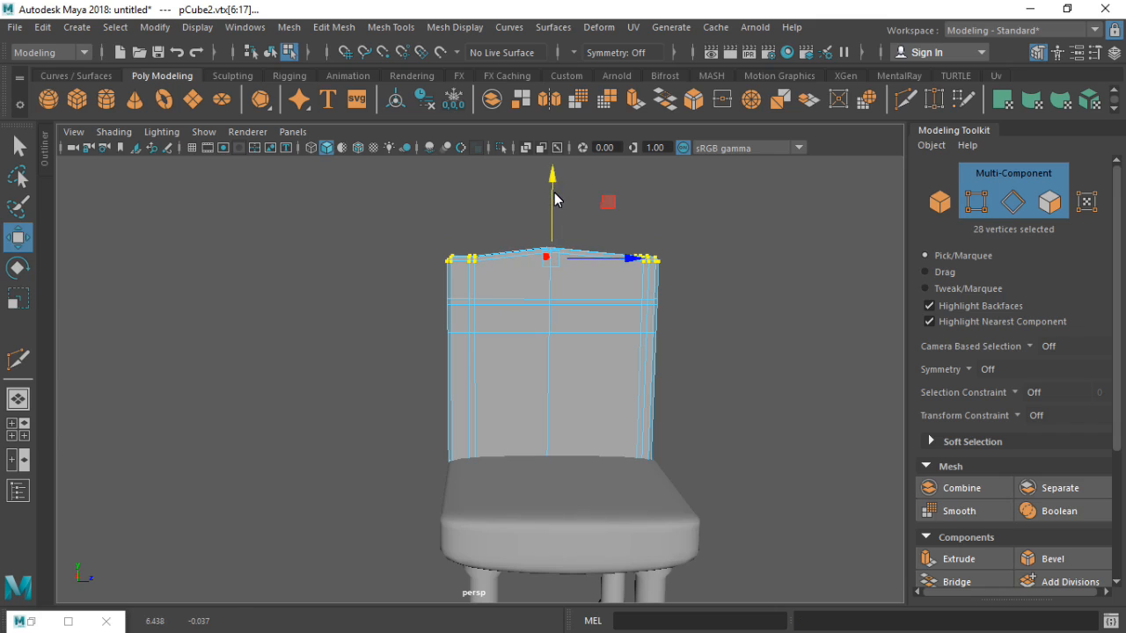
# - Scale the upper corner vertices inward along Z so the top of the backrest tapers
pyautogui.press('e')
pyautogui.press('r')
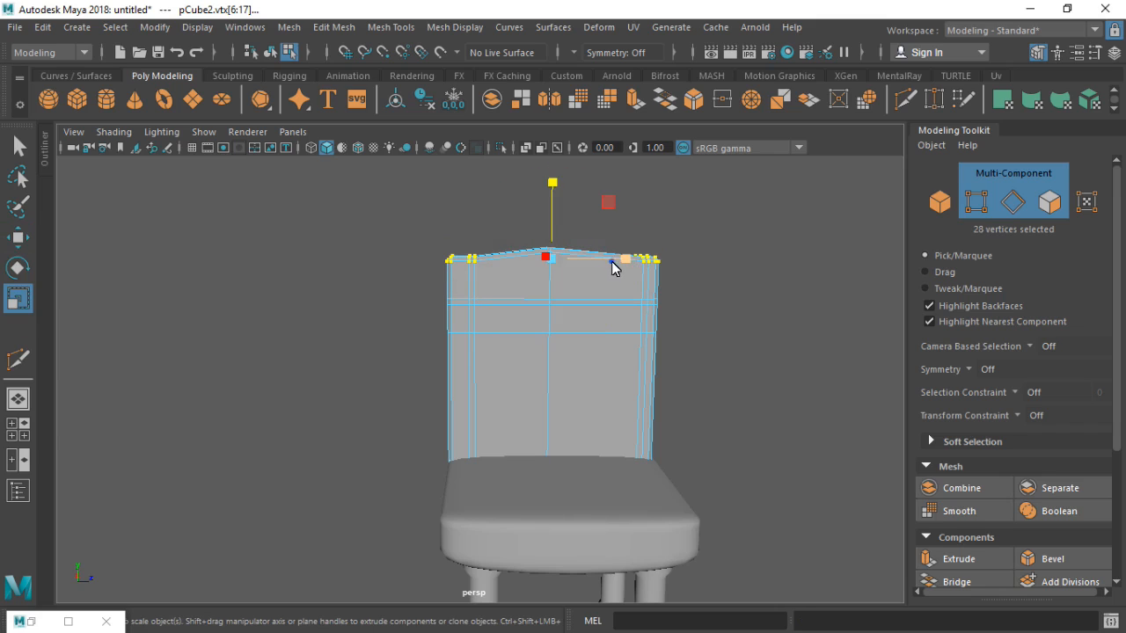
pyautogui.moveTo(613, 268); pyautogui.dragTo(609, 269)
pyautogui.click(729, 235)
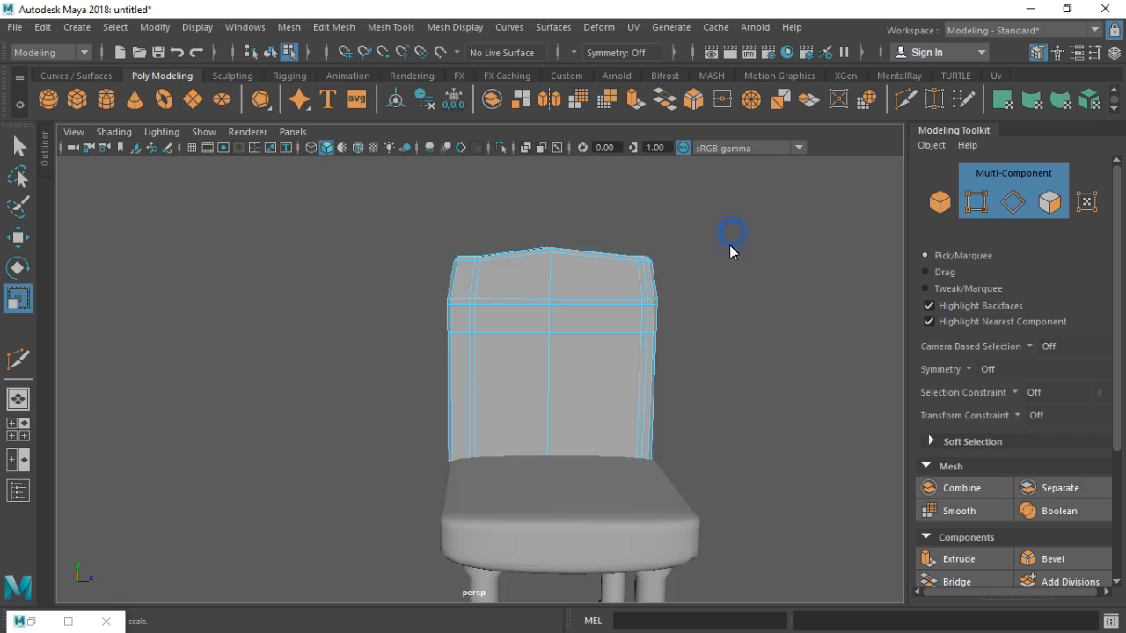
# - Select the four inner panel faces on the rear of the backrest and move them slightly along X
pyautogui.scroll(-4, 726, 249)
pyautogui.keyDown('alt'); pyautogui.moveTo(703, 295); pyautogui.dragTo(689, 276); pyautogui.keyUp('alt')
pyautogui.scroll(4, 690, 275)
pyautogui.keyDown('alt'); pyautogui.moveTo(583, 310); pyautogui.dragTo(482, 327); pyautogui.keyUp('alt')
pyautogui.click(480, 325)
pyautogui.keyDown('shift'); pyautogui.click(568, 328); pyautogui.keyUp('shift')
pyautogui.keyDown('alt'); pyautogui.moveTo(666, 349); pyautogui.dragTo(671, 396); pyautogui.keyUp('alt')
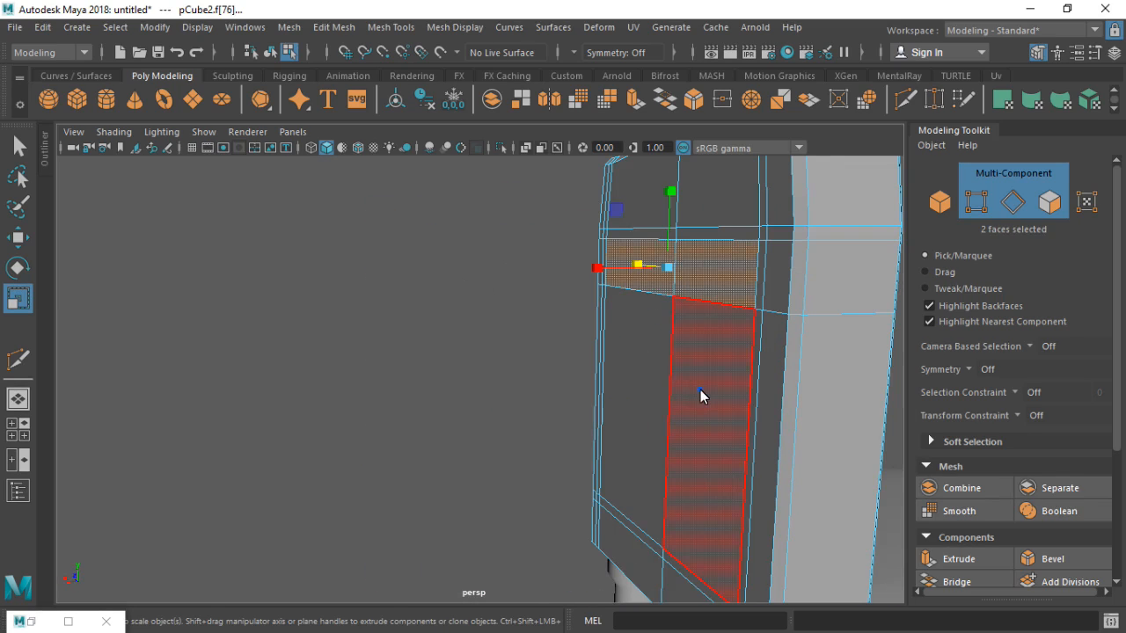
pyautogui.keyDown('shift'); pyautogui.click(701, 391); pyautogui.keyUp('shift')
pyautogui.keyDown('shift'); pyautogui.click(635, 354); pyautogui.keyUp('shift')
pyautogui.keyDown('alt'); pyautogui.moveTo(623, 410); pyautogui.dragTo(682, 418); pyautogui.keyUp('alt')
pyautogui.press('w')
pyautogui.moveTo(587, 404); pyautogui.dragTo(594, 404)
pyautogui.click(473, 376)
# - Select the four inner panel faces on the front of the backrest and push them slightly back along X
pyautogui.keyDown('alt'); pyautogui.moveTo(424, 372); pyautogui.dragTo(360, 369); pyautogui.keyUp('alt')
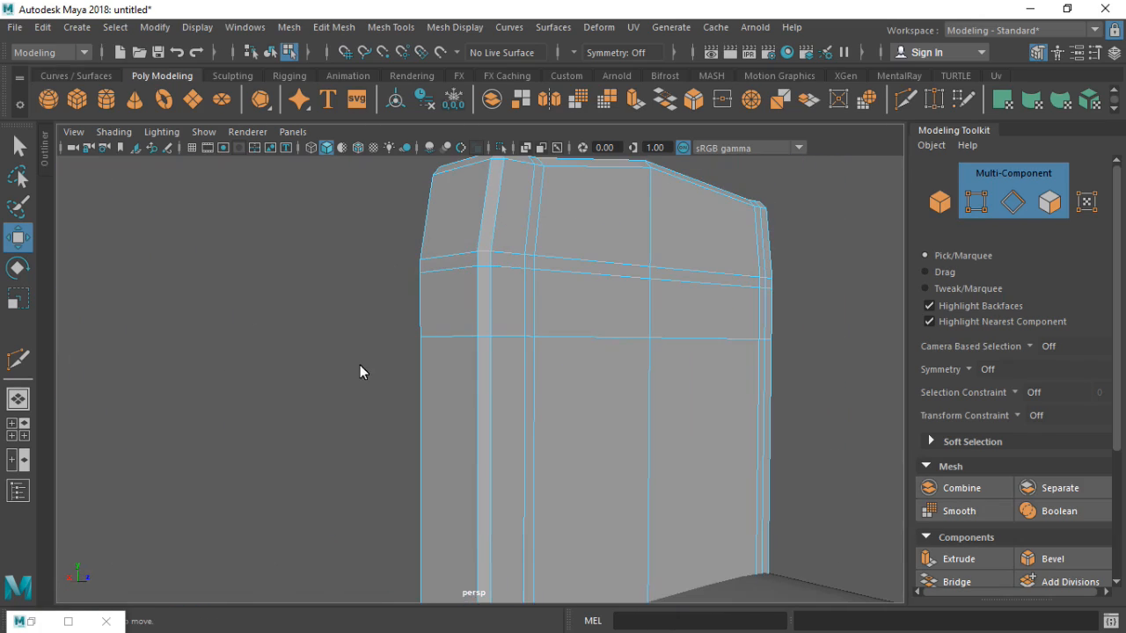
pyautogui.click(623, 431)
pyautogui.keyDown('shift'); pyautogui.click(688, 415); pyautogui.keyUp('shift')
pyautogui.keyDown('shift'); pyautogui.click(684, 326); pyautogui.keyUp('shift')
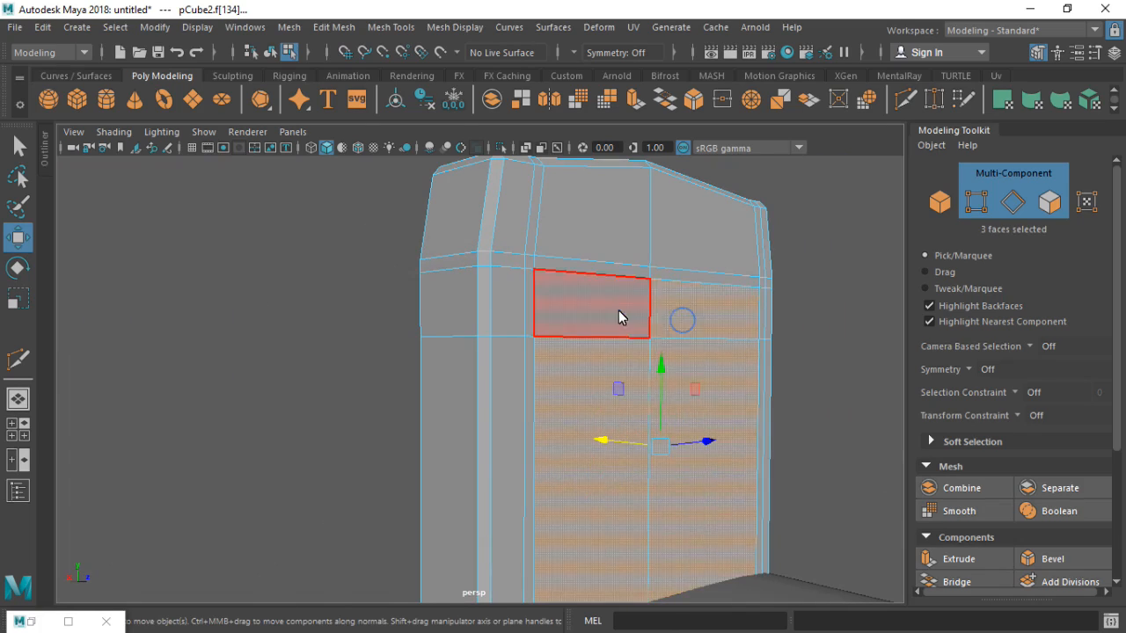
pyautogui.keyDown('shift'); pyautogui.click(621, 317); pyautogui.keyUp('shift')
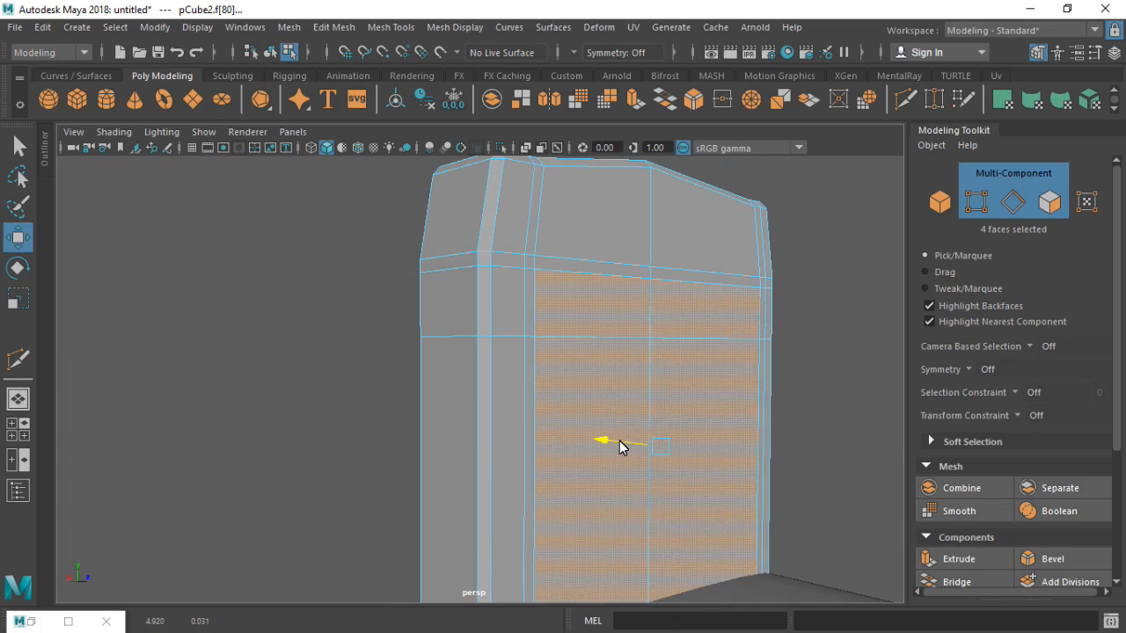
pyautogui.press('Delete')
# - Move the upper pair and the lower pair of front panel faces separately along X to shape the backrest's recess
pyautogui.keyDown('alt'); pyautogui.moveTo(820, 357); pyautogui.dragTo(546, 359); pyautogui.keyUp('alt')
pyautogui.click(510, 321)
pyautogui.keyDown('shift'); pyautogui.click(681, 316); pyautogui.keyUp('shift')
pyautogui.keyDown('alt'); pyautogui.moveTo(748, 377); pyautogui.dragTo(578, 350); pyautogui.keyUp('alt')
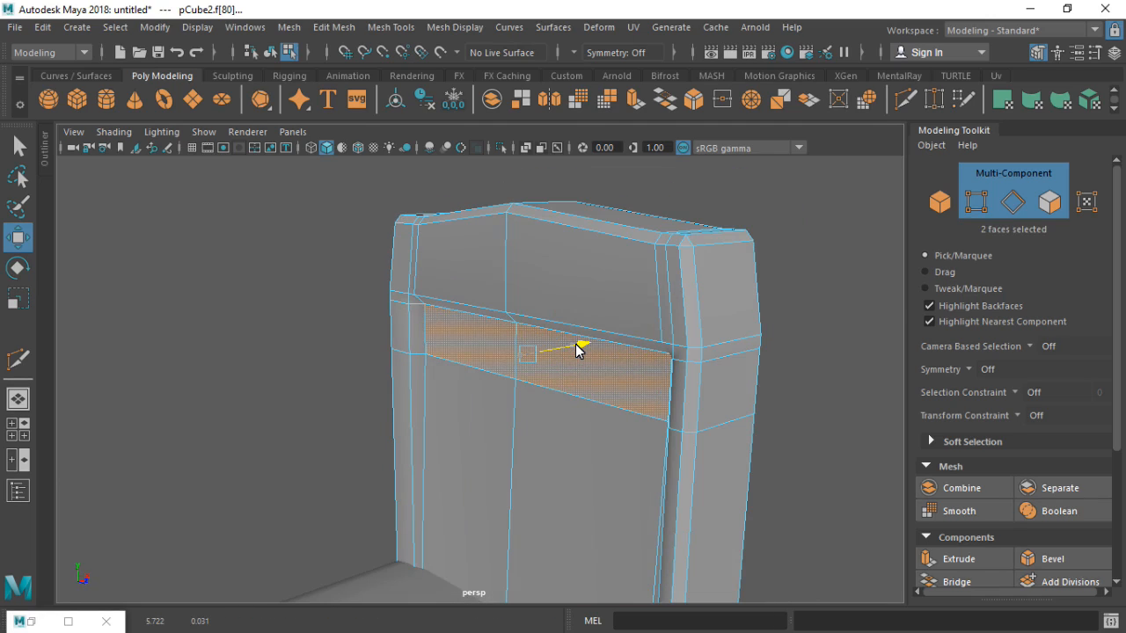
pyautogui.click(555, 445)
pyautogui.click(494, 450)
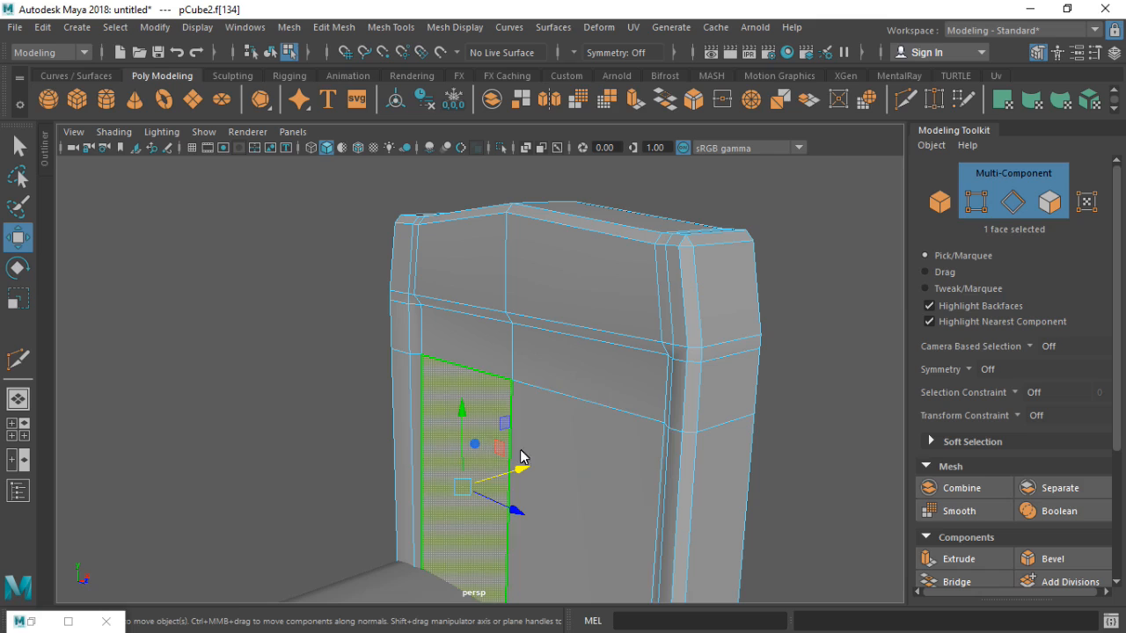
pyautogui.keyDown('shift'); pyautogui.click(539, 471); pyautogui.keyUp('shift')
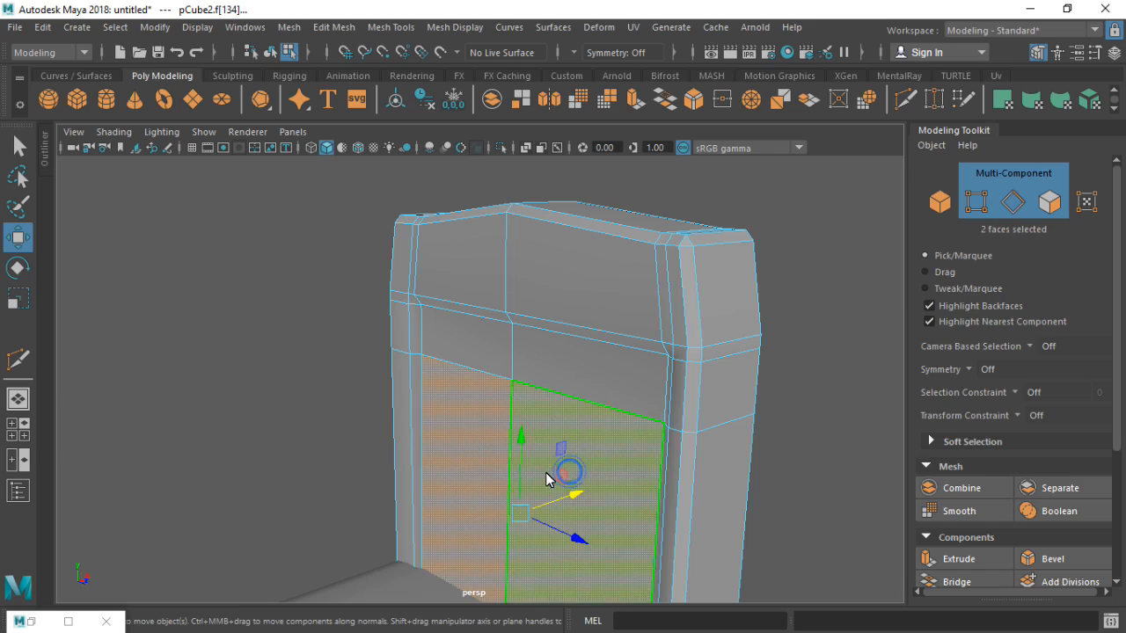
pyautogui.moveTo(573, 497); pyautogui.dragTo(577, 497)
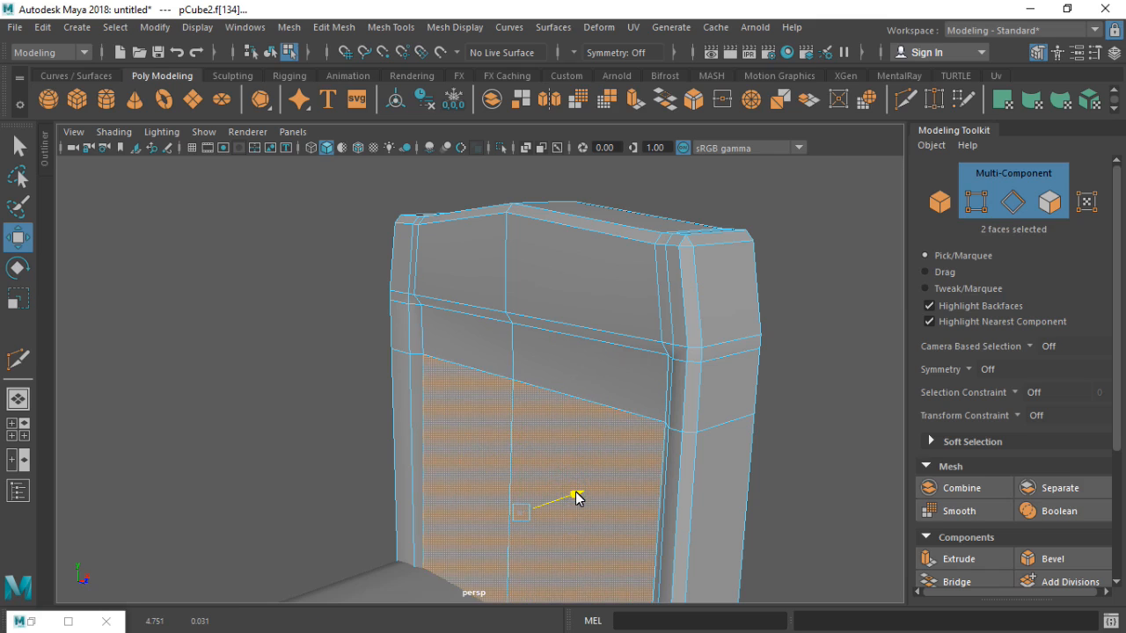
pyautogui.click(810, 399)
# - Return to object selection mode and select the whole backrest
pyautogui.scroll(-5, 589, 509)
pyautogui.keyDown('alt'); pyautogui.moveTo(588, 509); pyautogui.dragTo(710, 380); pyautogui.keyUp('alt')
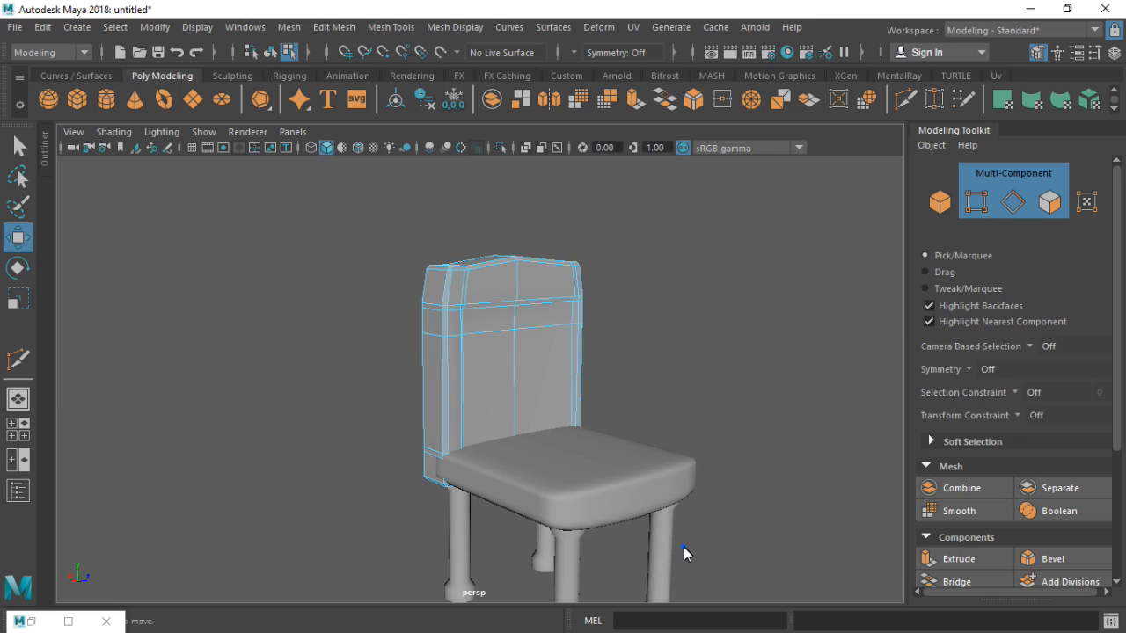
pyautogui.press('q')
pyautogui.moveTo(518, 347); pyautogui.dragTo(626, 176, button='right')
pyautogui.click(745, 361)
pyautogui.scroll(-2, 745, 412)
pyautogui.keyDown('alt'); pyautogui.moveTo(745, 412); pyautogui.dragTo(567, 398); pyautogui.keyUp('alt')
pyautogui.click(563, 391)
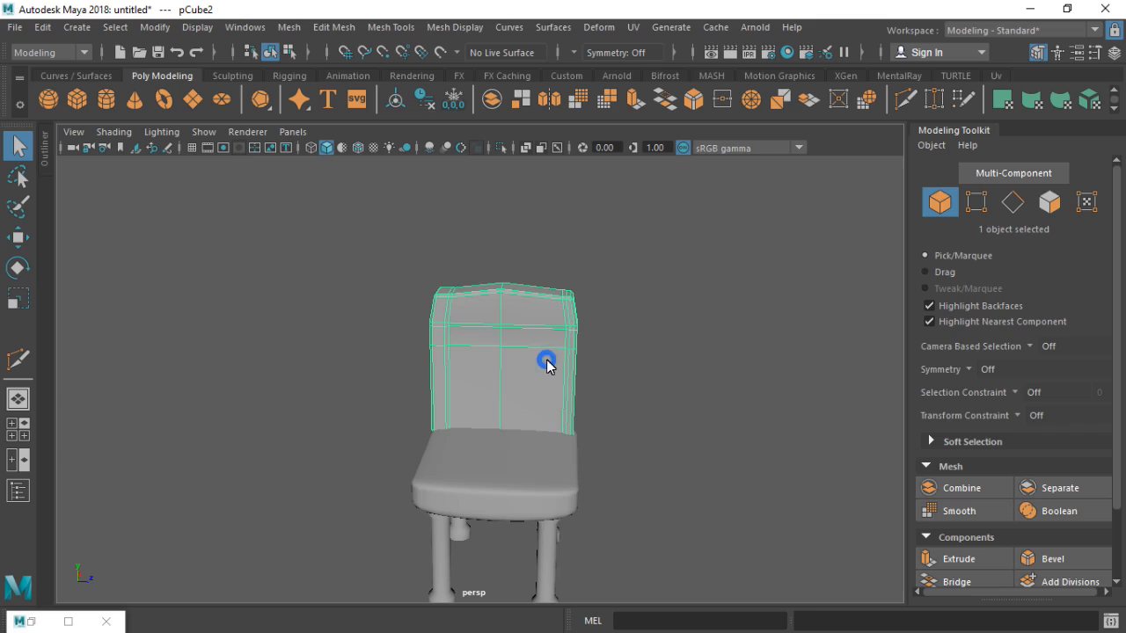
# - Preview the backrest smoothed and in wireframe, and return it to the unsmoothed shaded display
pyautogui.press('3')
pyautogui.press('4')
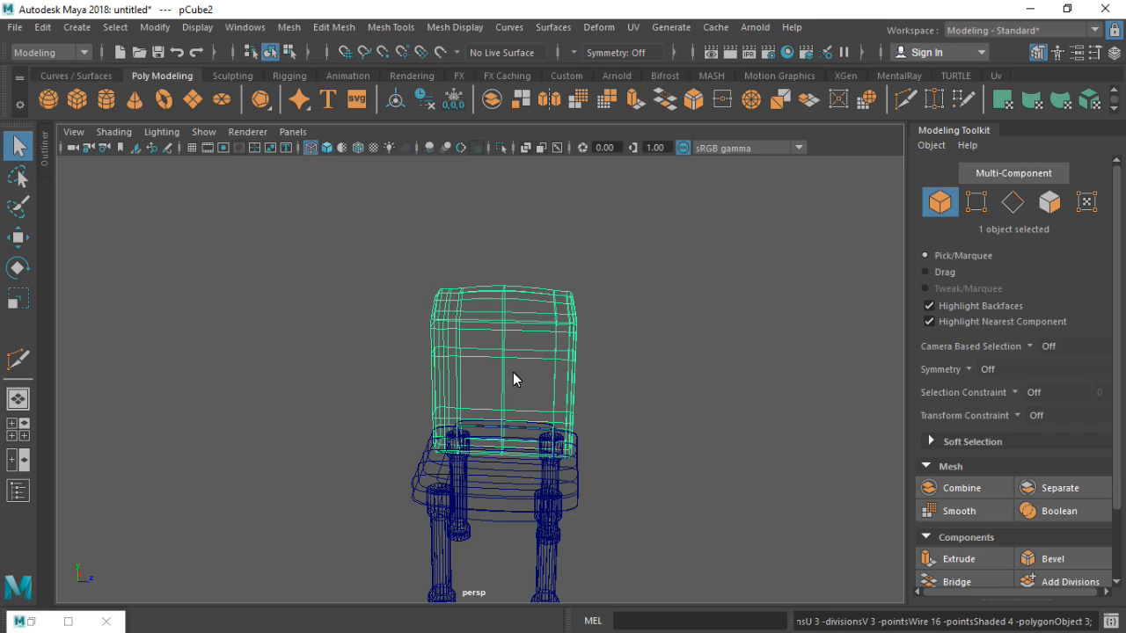
pyautogui.press('2')
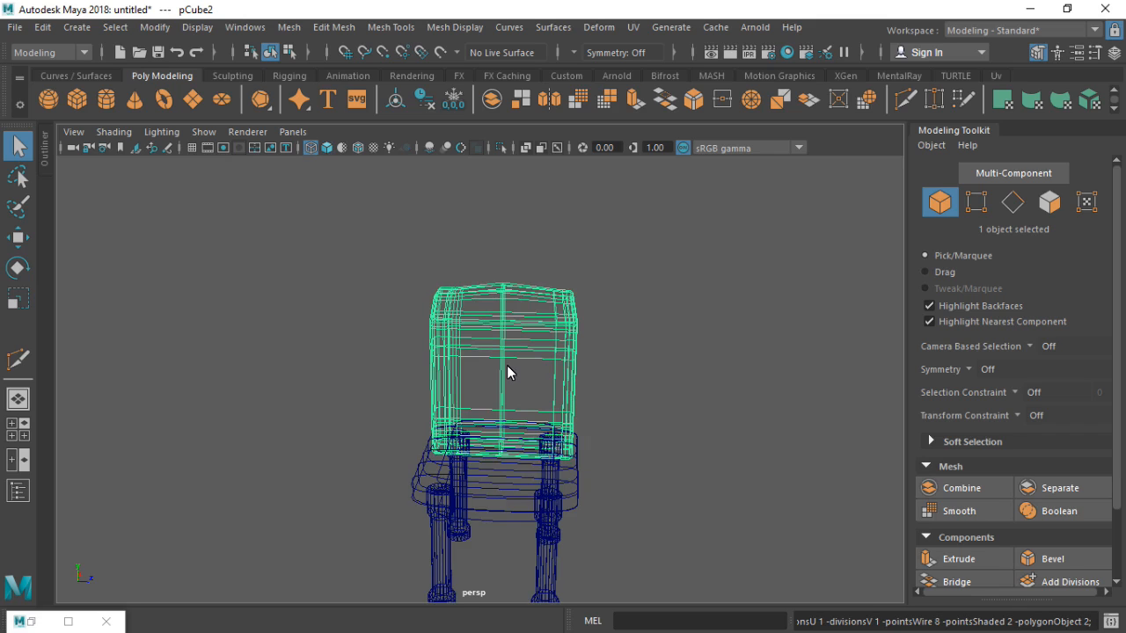
pyautogui.press('5')
pyautogui.click(668, 367)
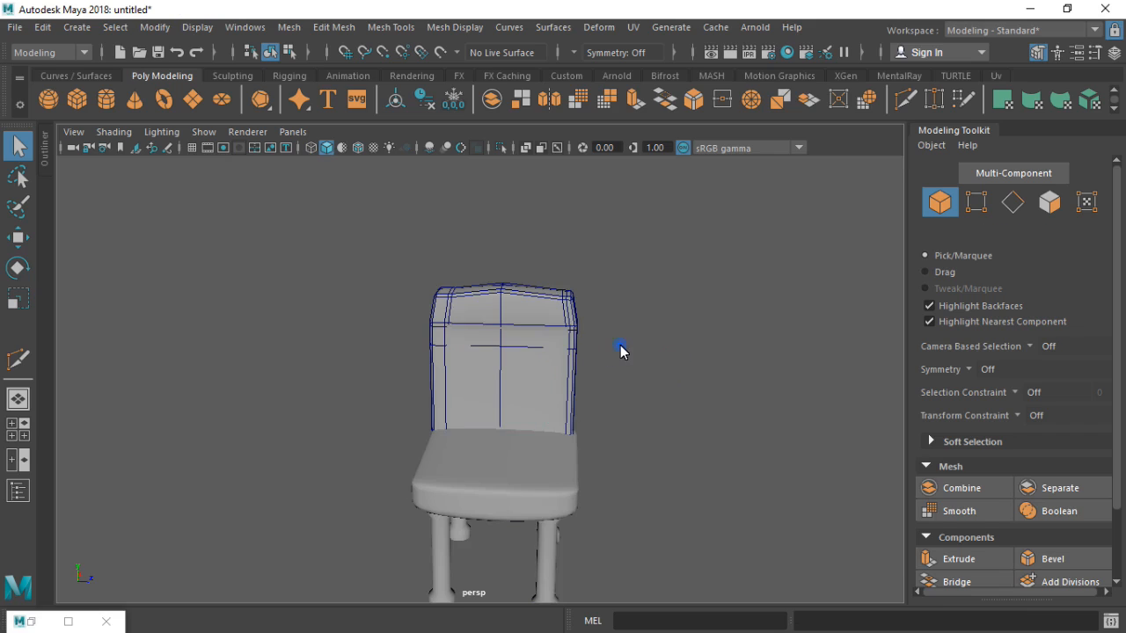
pyautogui.click(551, 350)
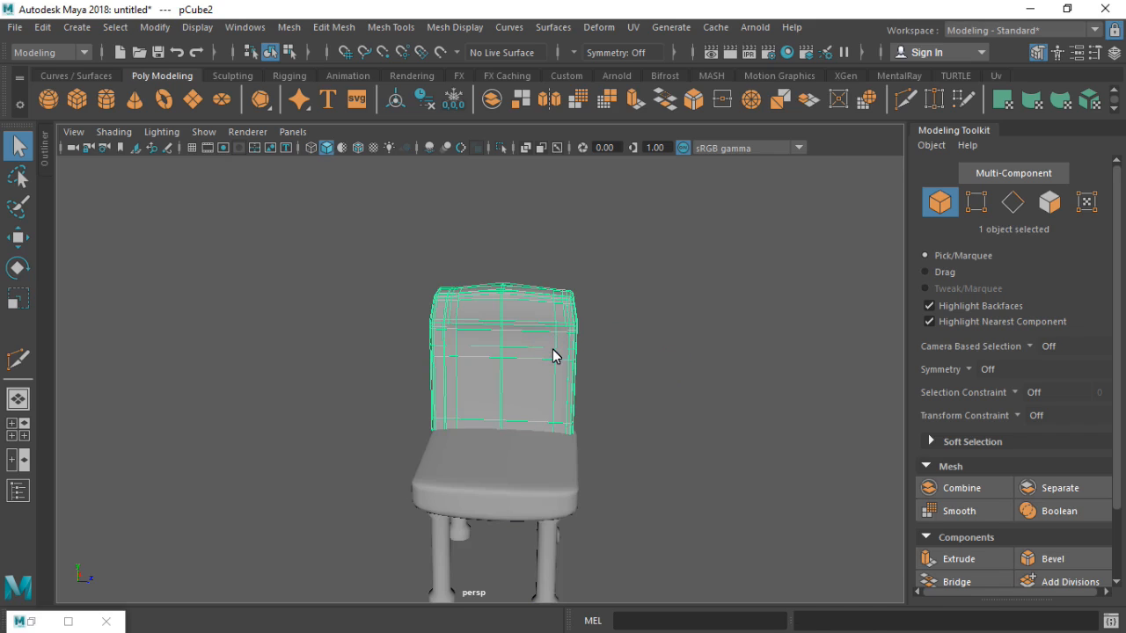
pyautogui.press('2')
pyautogui.press('3')
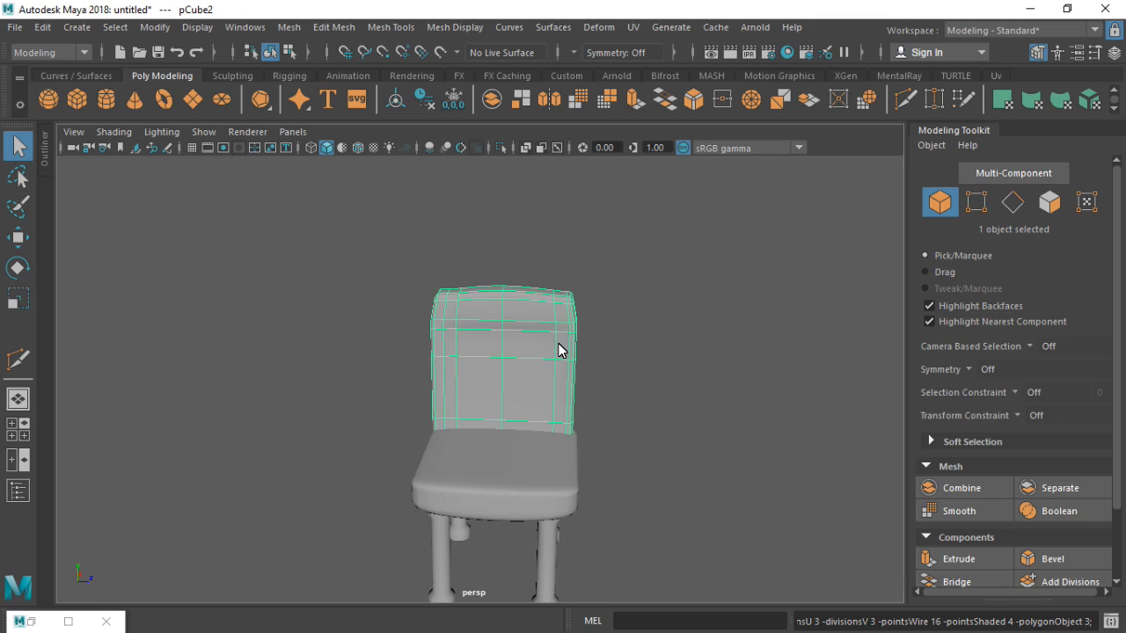
pyautogui.press('2')
pyautogui.press('1')
pyautogui.click(676, 411)
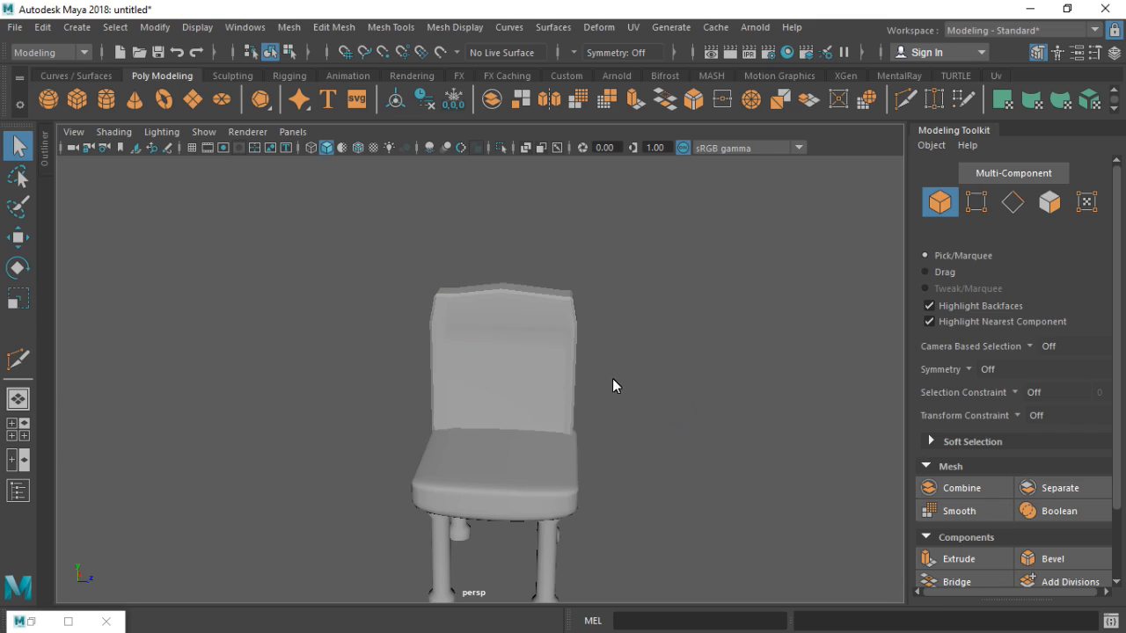
# - Scale the whole backrest slightly as one object and check the chair from the side
pyautogui.keyDown('alt'); pyautogui.moveTo(716, 419); pyautogui.dragTo(691, 408); pyautogui.keyUp('alt')
pyautogui.click(536, 366)
pyautogui.press('e')
pyautogui.press('r')
pyautogui.moveTo(574, 372); pyautogui.dragTo(578, 384)
pyautogui.keyDown('alt'); pyautogui.moveTo(644, 406); pyautogui.dragTo(562, 376); pyautogui.keyUp('alt')
pyautogui.press('w')
pyautogui.click(667, 375)
pyautogui.keyDown('alt'); pyautogui.moveTo(668, 376); pyautogui.dragTo(603, 447); pyautogui.keyUp('alt')
pyautogui.scroll(-3, 602, 436)
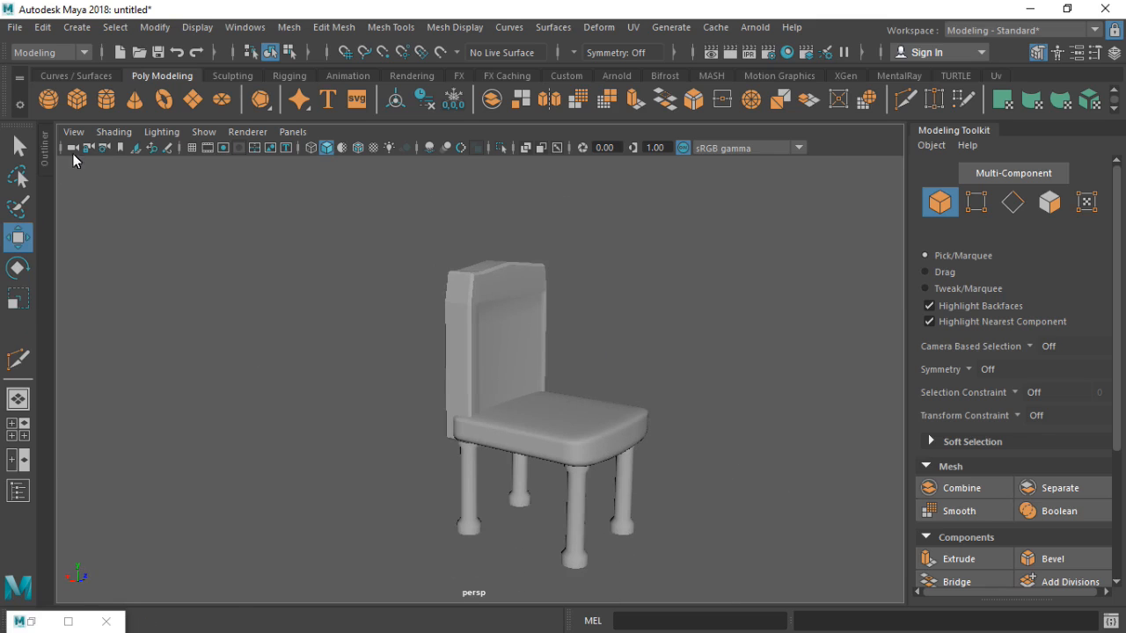
# - Open the Hypershade material editor and place its window beside the chair so that both remain visible
pyautogui.click(245, 27)
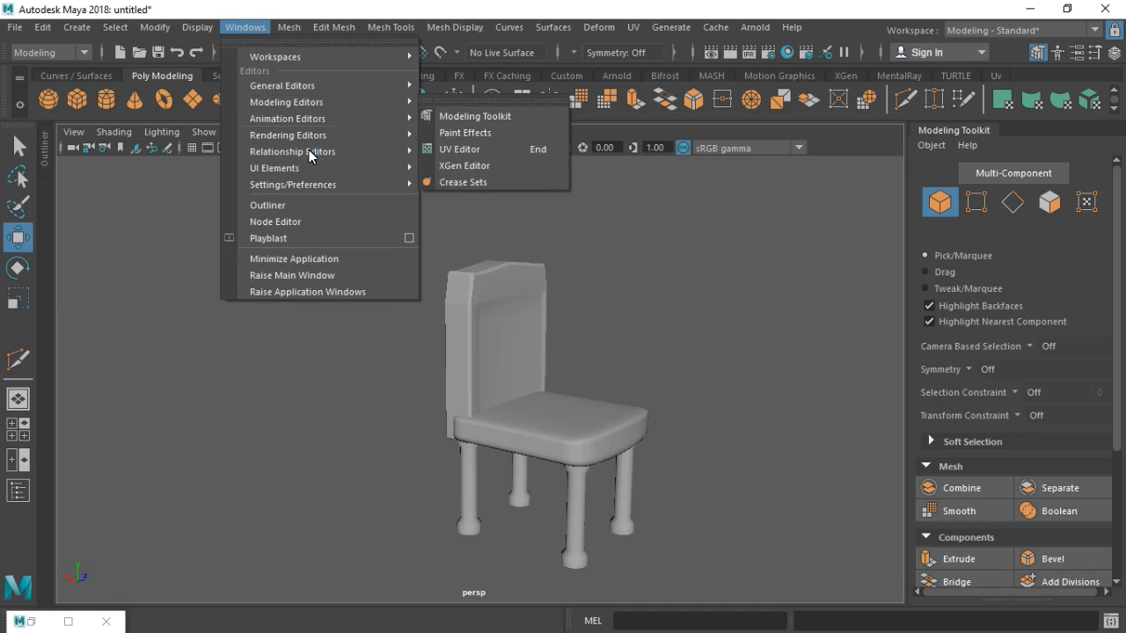
pyautogui.moveTo(314, 152)
pyautogui.click(495, 182)
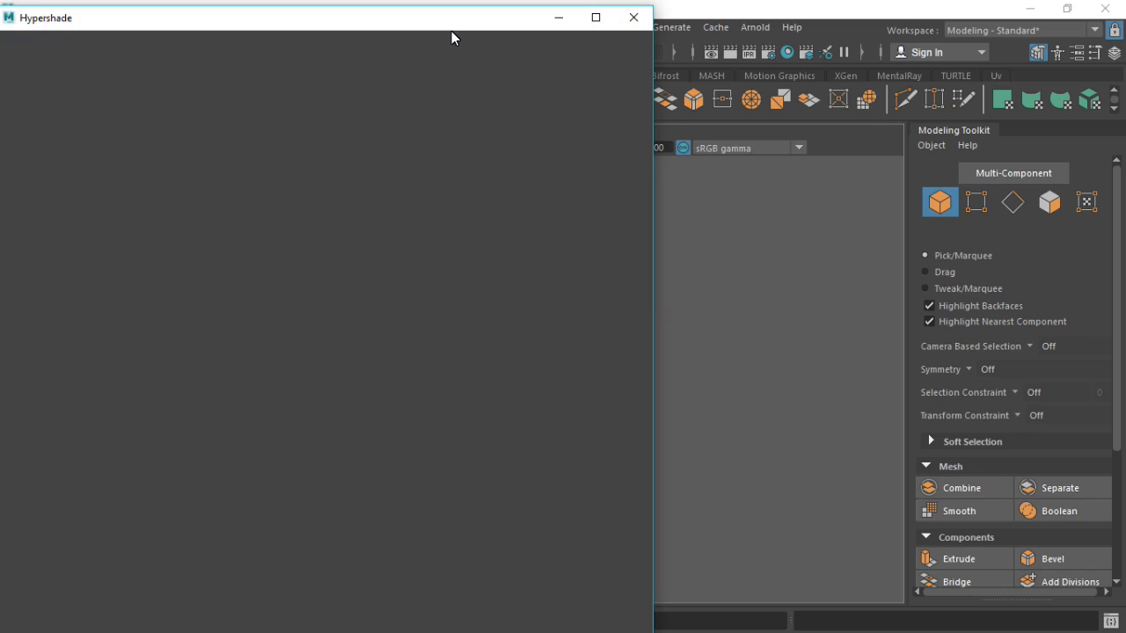
pyautogui.moveTo(442, 16); pyautogui.dragTo(538, 48)
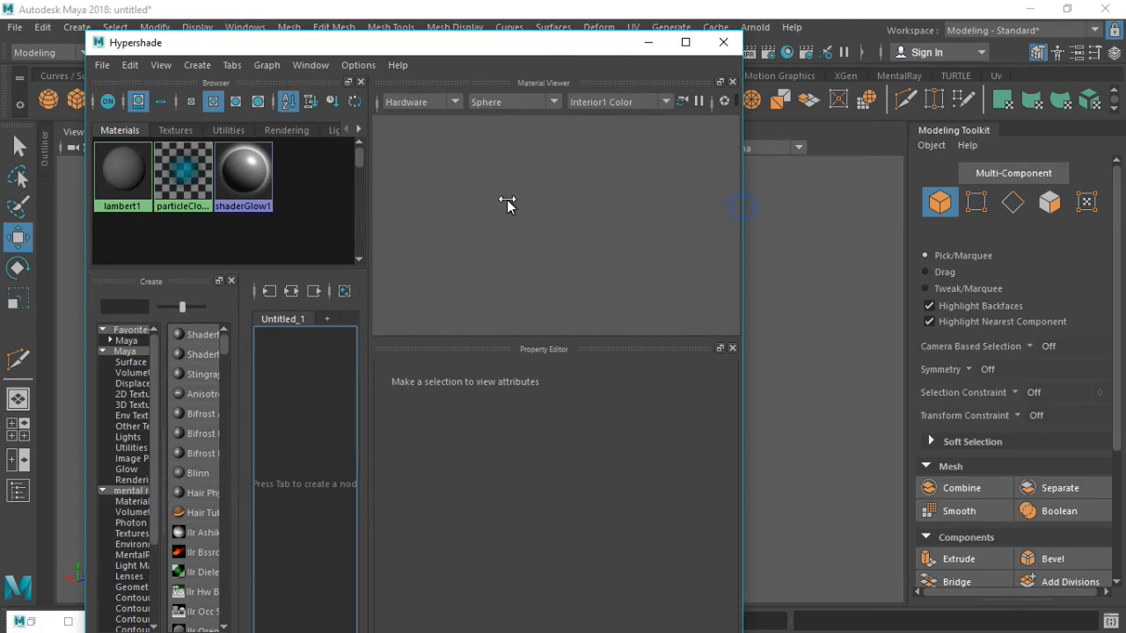
pyautogui.moveTo(594, 43); pyautogui.dragTo(1028, 165)
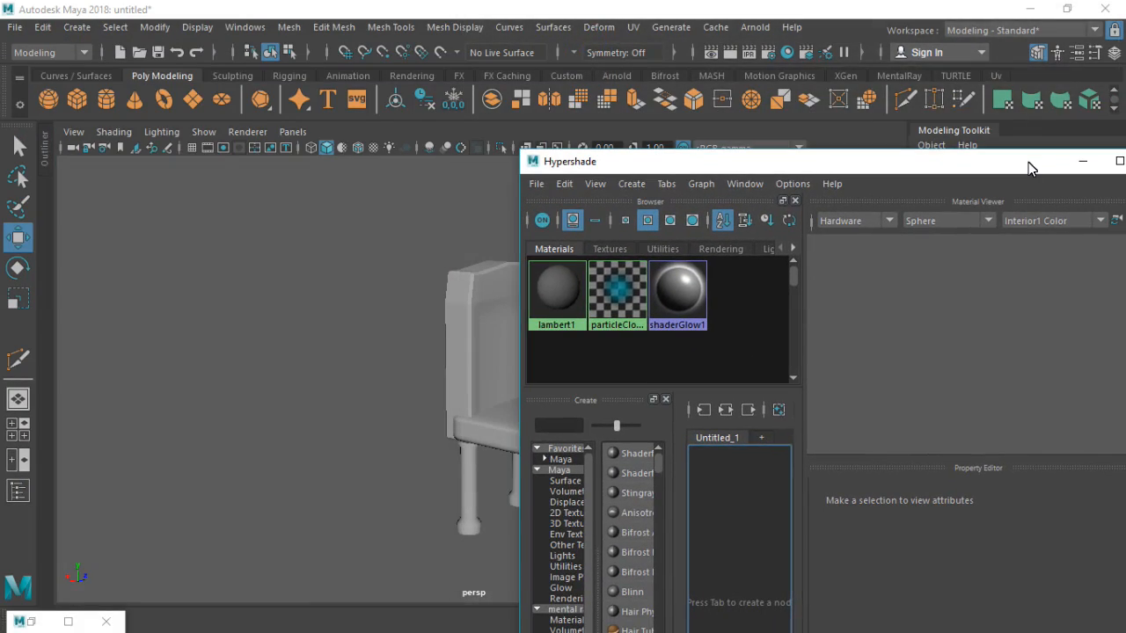
pyautogui.keyDown('alt'); pyautogui.moveTo(355, 354); pyautogui.dragTo(120, 329, button='middle'); pyautogui.keyUp('alt')
pyautogui.keyDown('alt'); pyautogui.moveTo(298, 323); pyautogui.dragTo(285, 339); pyautogui.keyUp('alt')
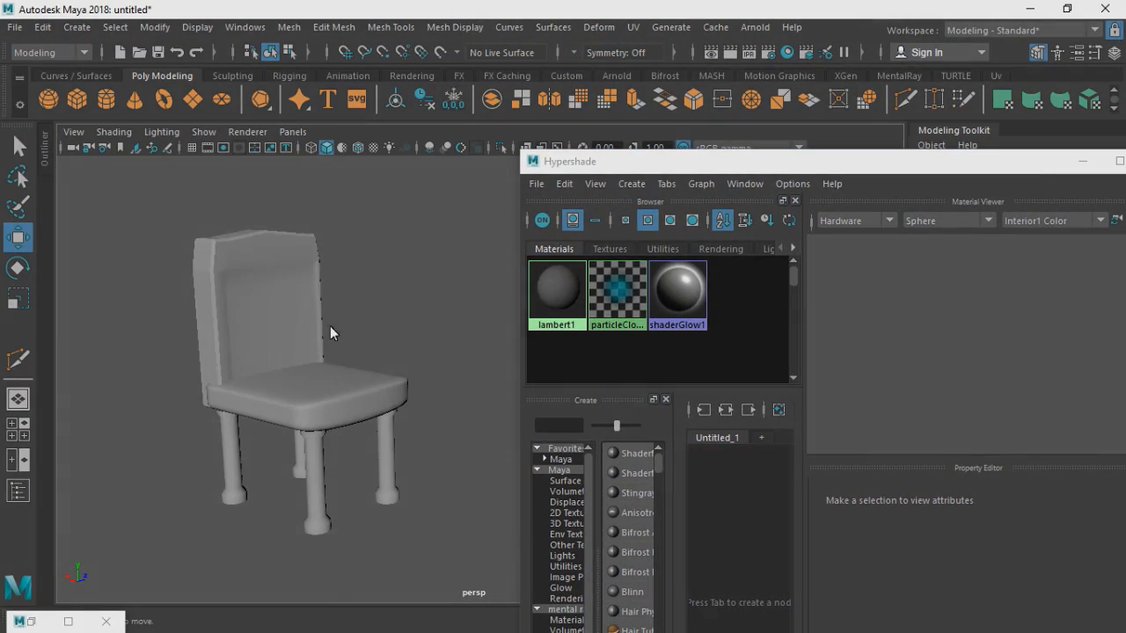